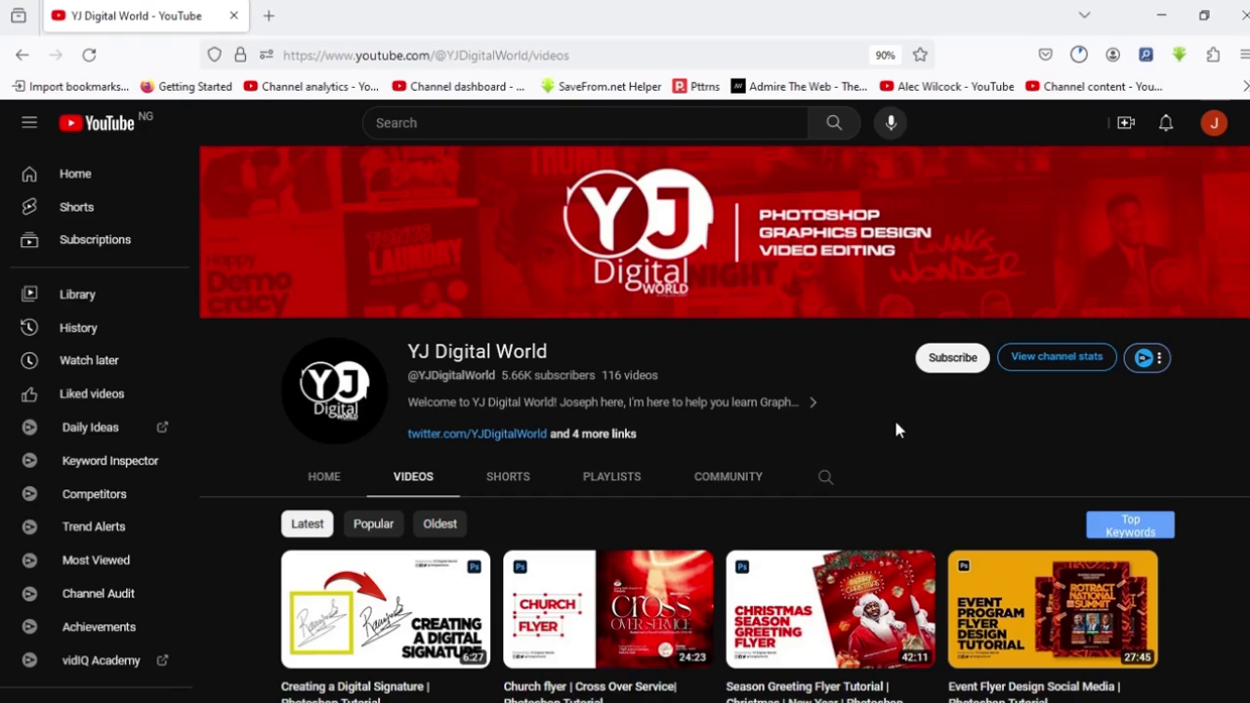
- Subscribe to the YJ Digital World channel and set its notifications to All
scroll(893, 440, down, 9)
scroll(891, 464, up, 3)
scroll(892, 464, up, 6)
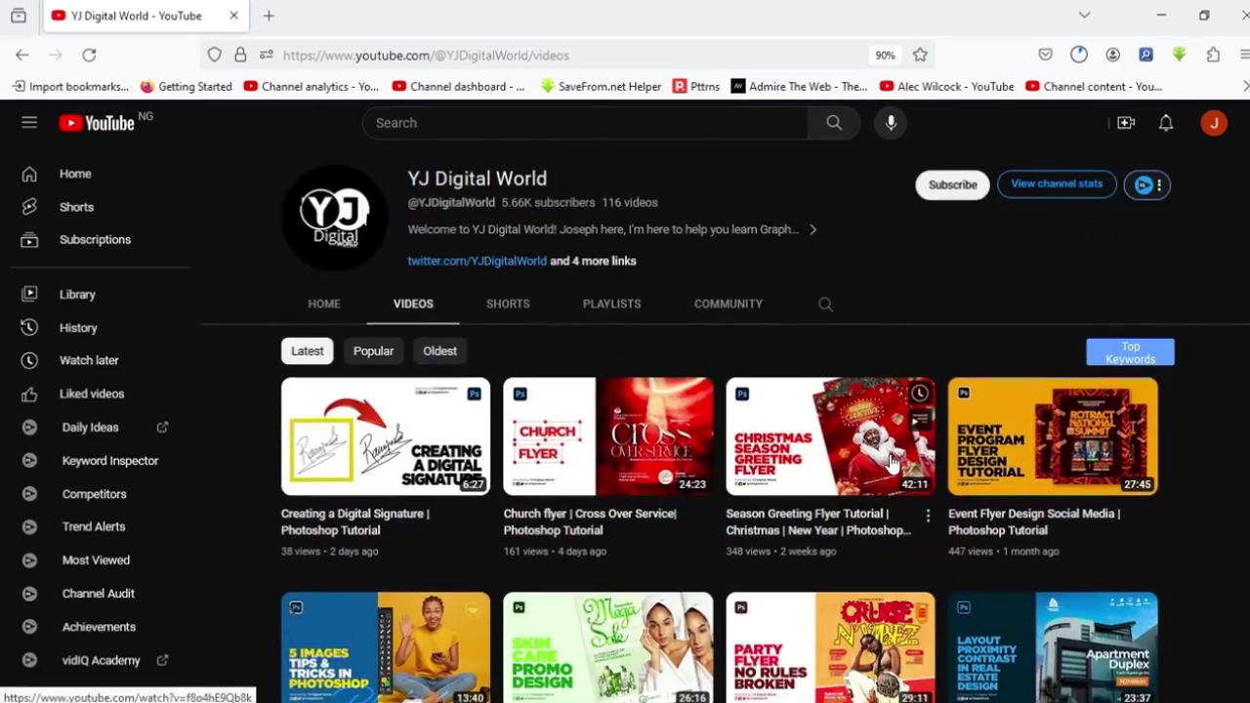
scroll(892, 464, up, 2)
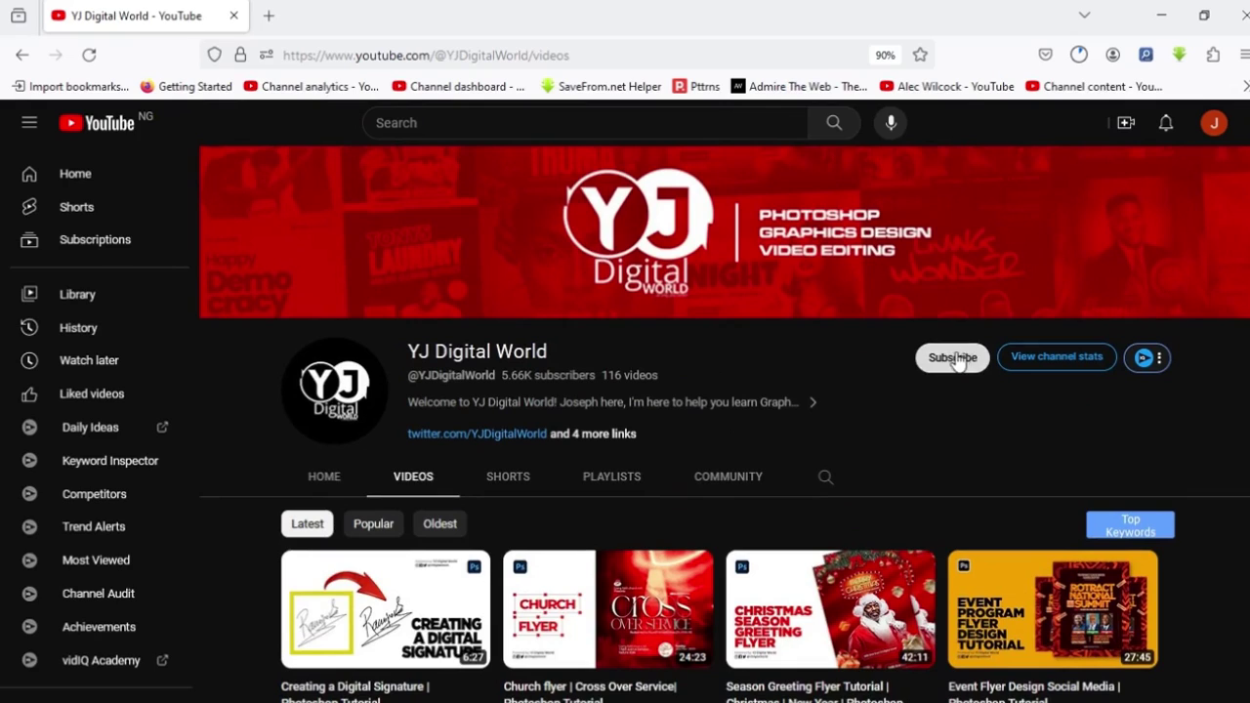
click(955, 359)
click(969, 358)
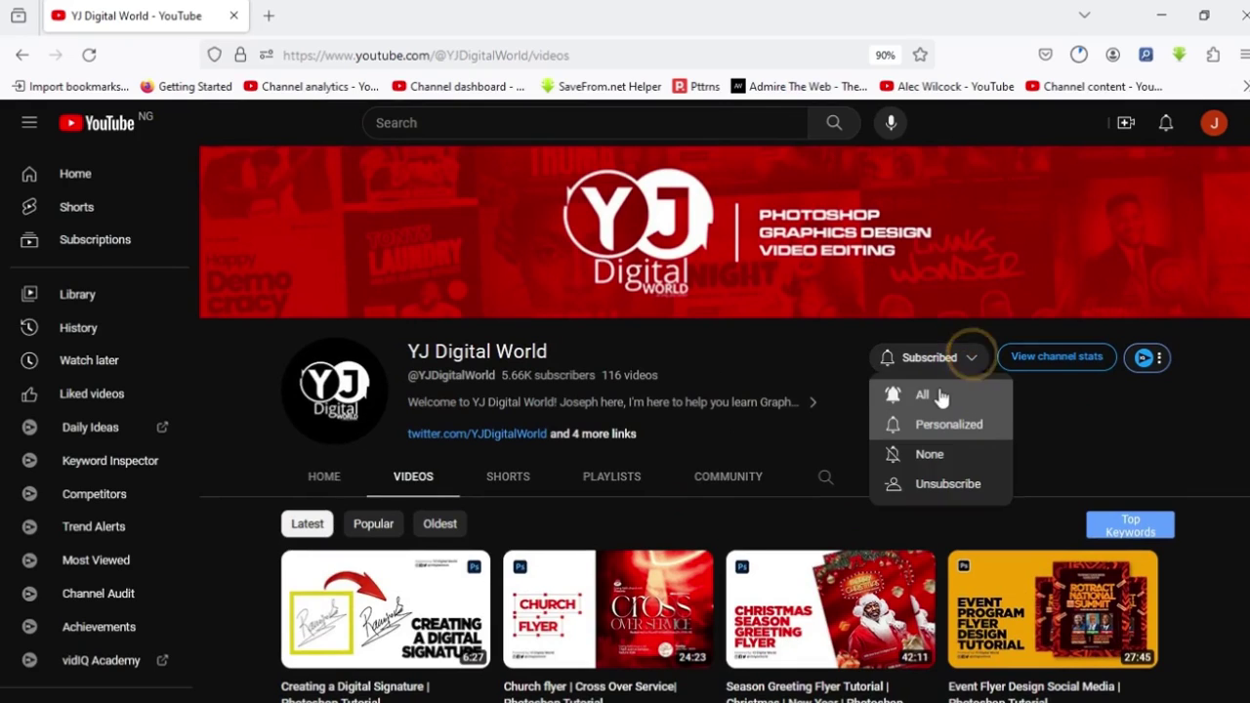
click(937, 395)
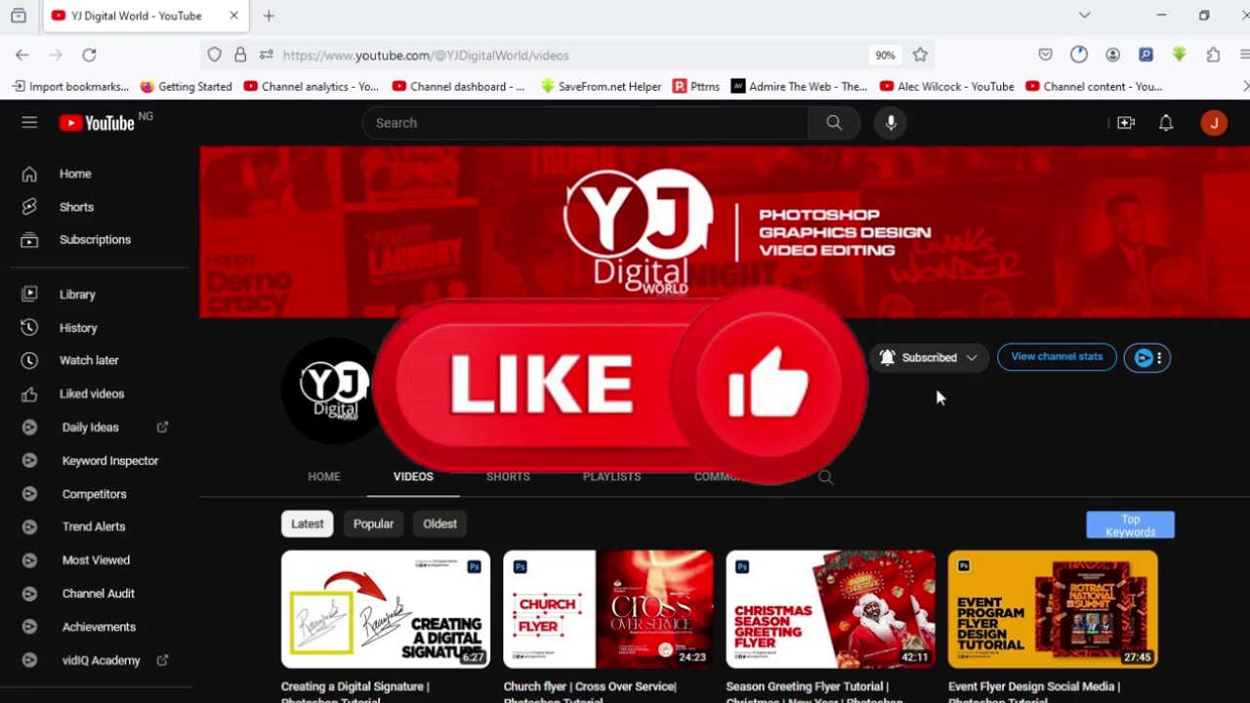
scroll(935, 383, down, 3)
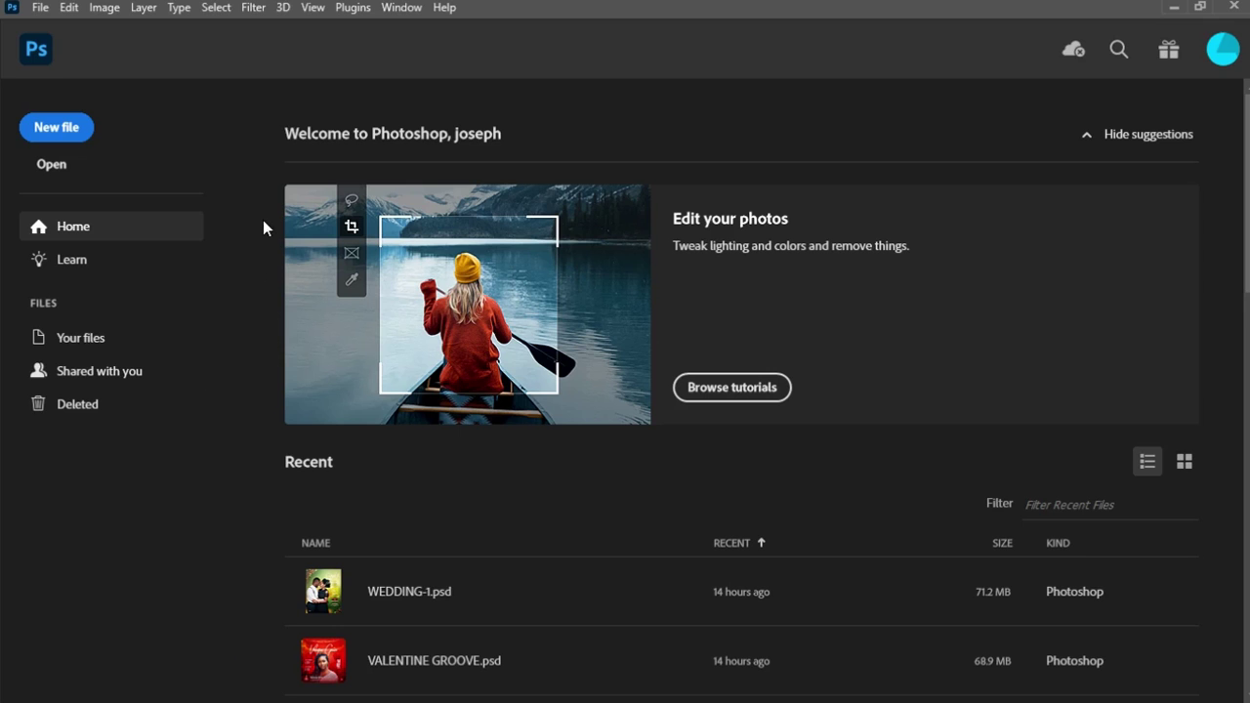
- Create a new 2000 x 2000 pixel RGB document at 300 pixels/inch named ENCOUNTER WITH DESTINY
click(65, 129)
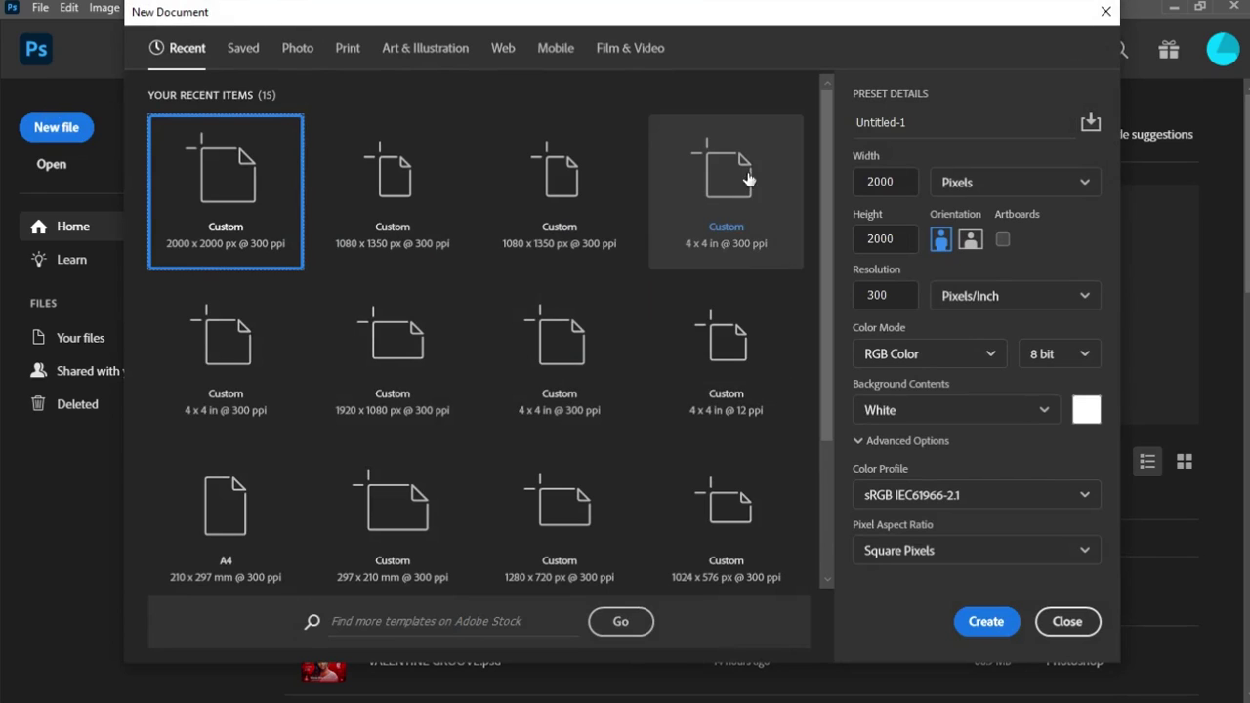
click(1001, 182)
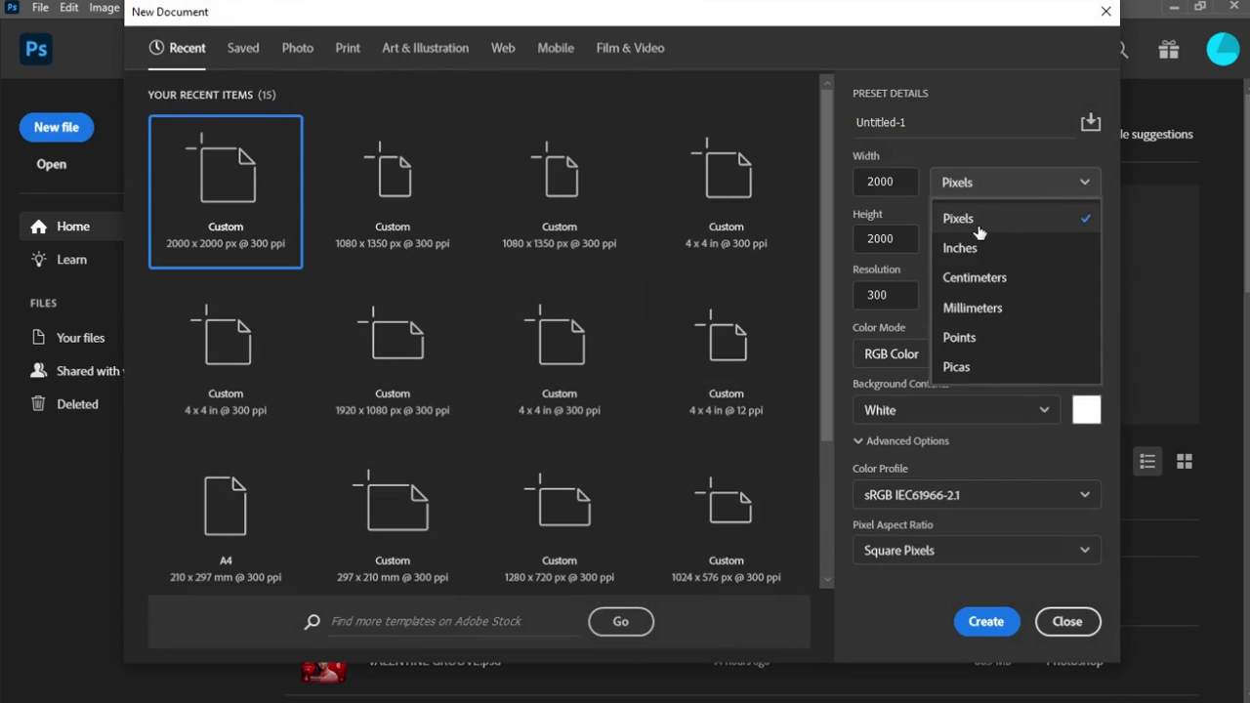
click(988, 227)
click(906, 181)
click(900, 241)
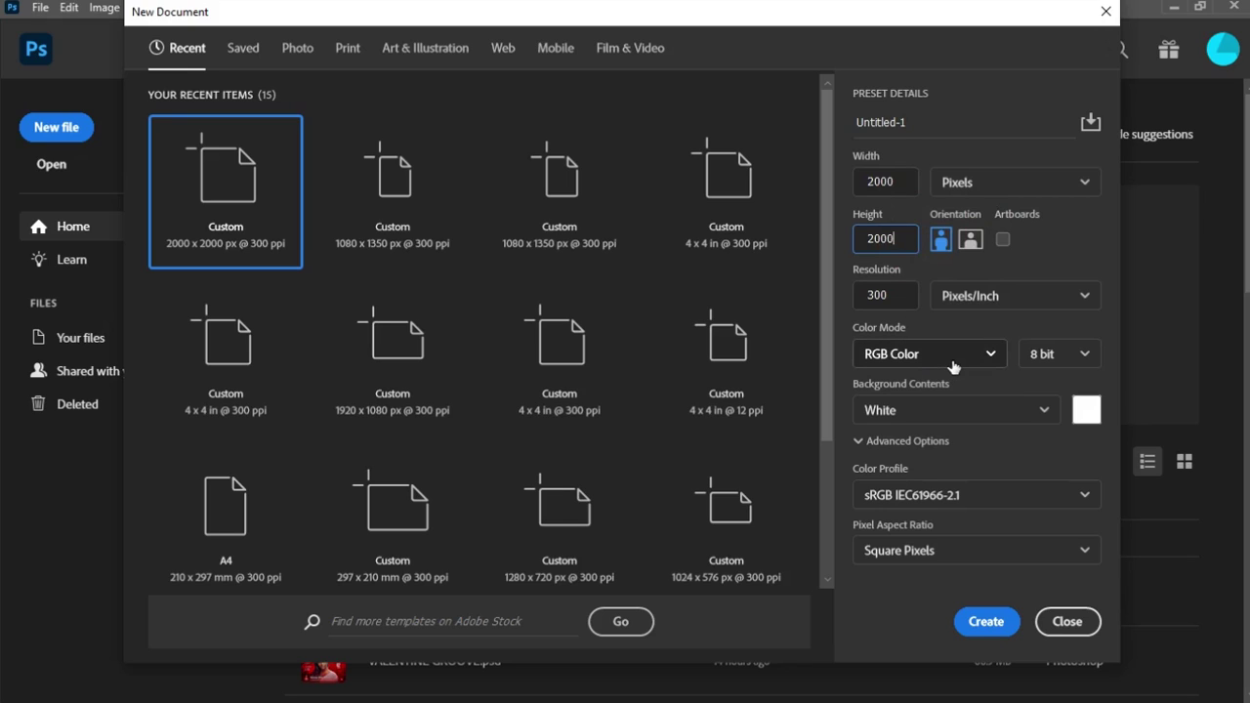
click(921, 115)
double_click(920, 118)
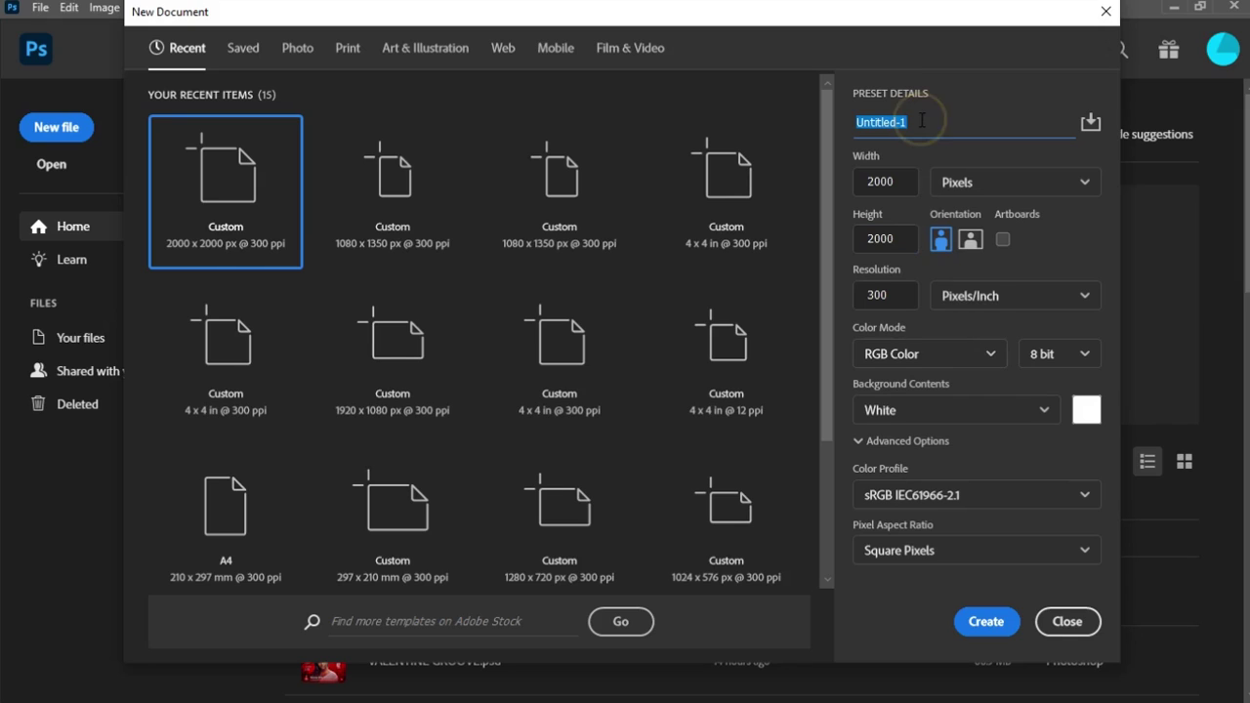
text(ENCOUNTER WITH )
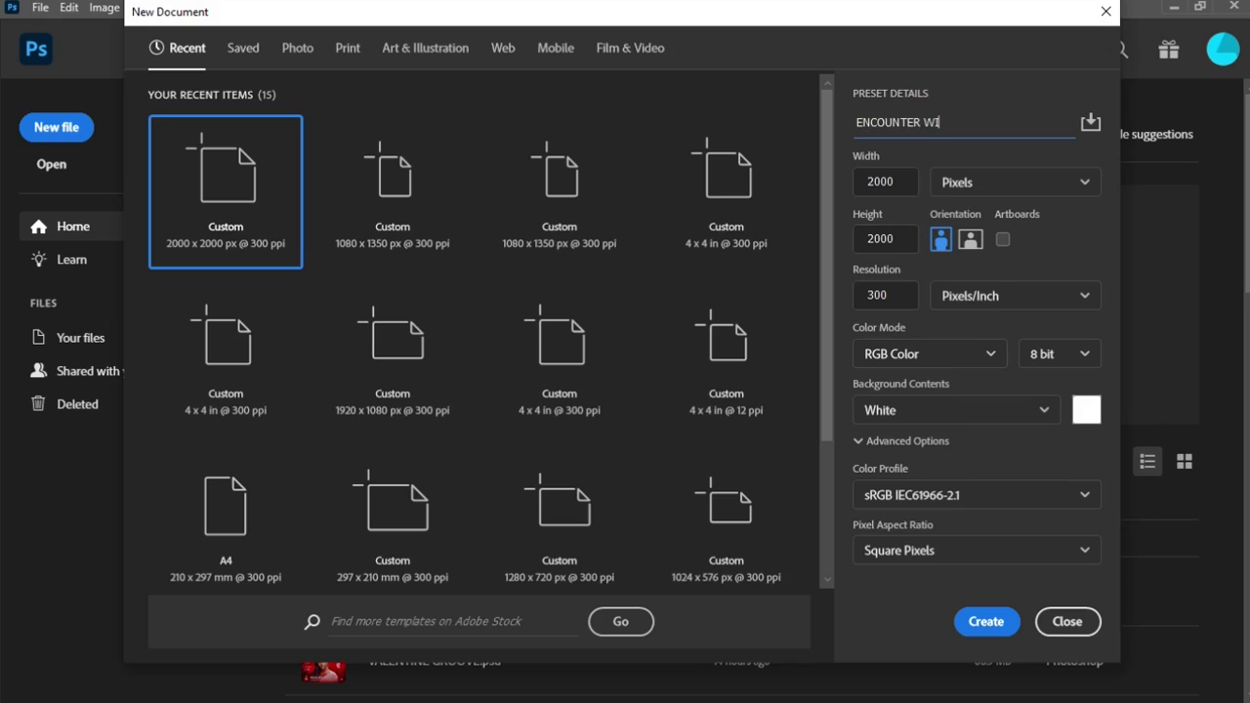
text(DESTINY)
click(987, 621)
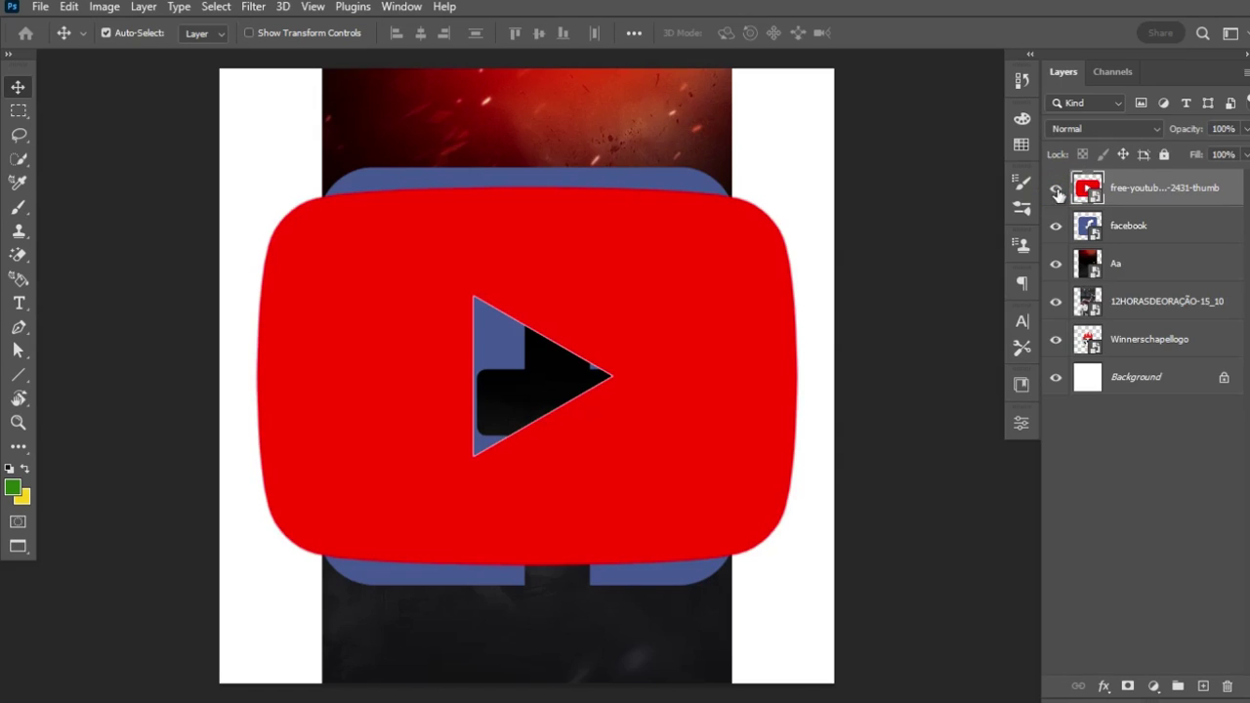
- Hide the YouTube, facebook, Aa, 12HORASDEORAÇÃO-15_10 and Winnerschapellogo layers, leaving only the white background visible
click(1056, 188)
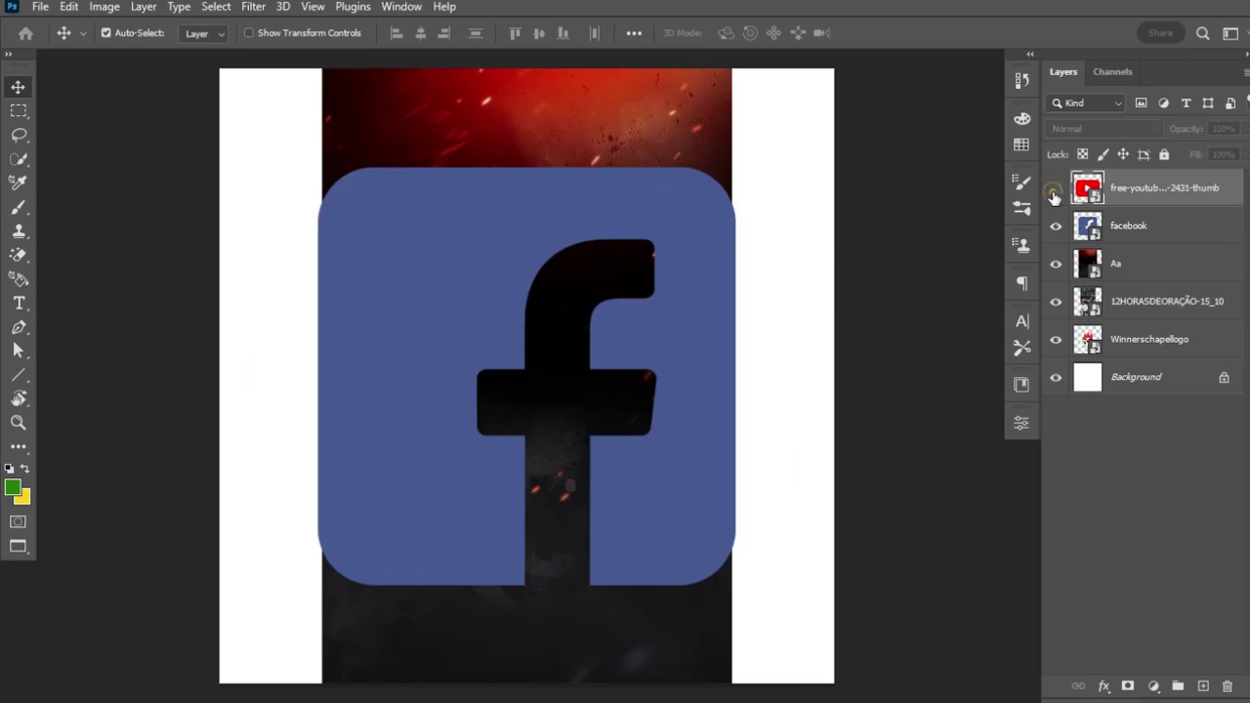
click(1056, 226)
click(1054, 262)
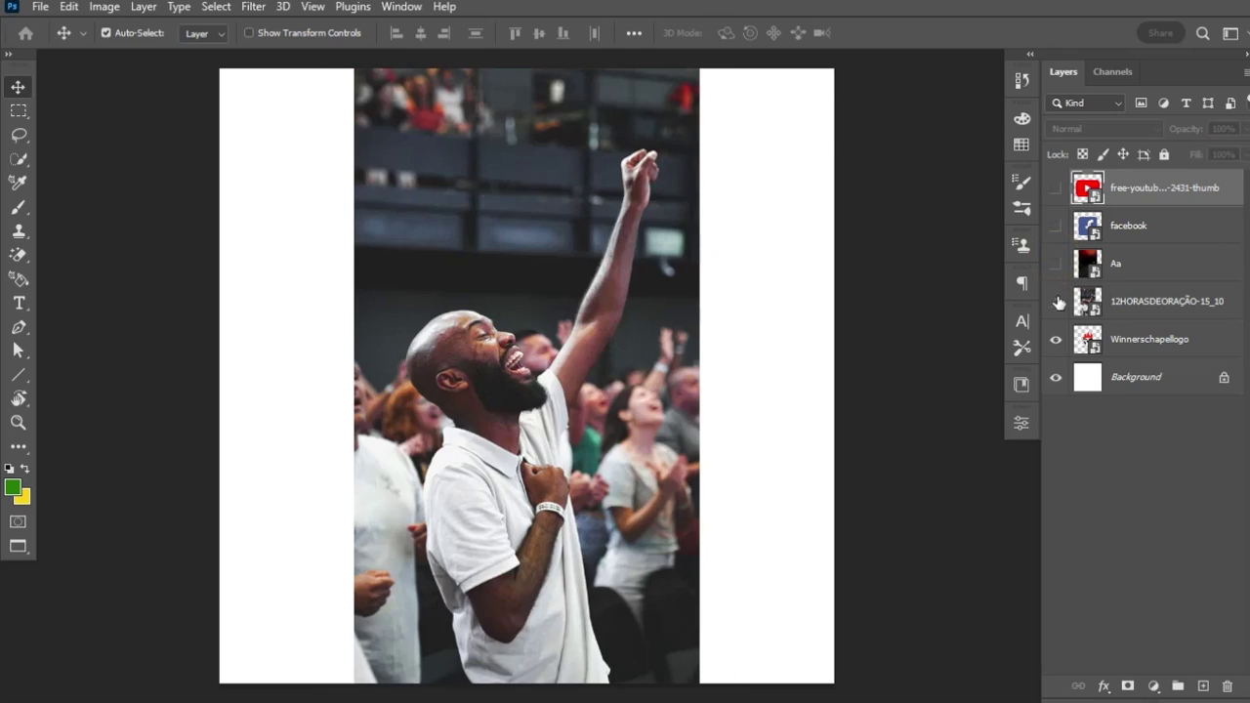
click(1056, 301)
click(1056, 339)
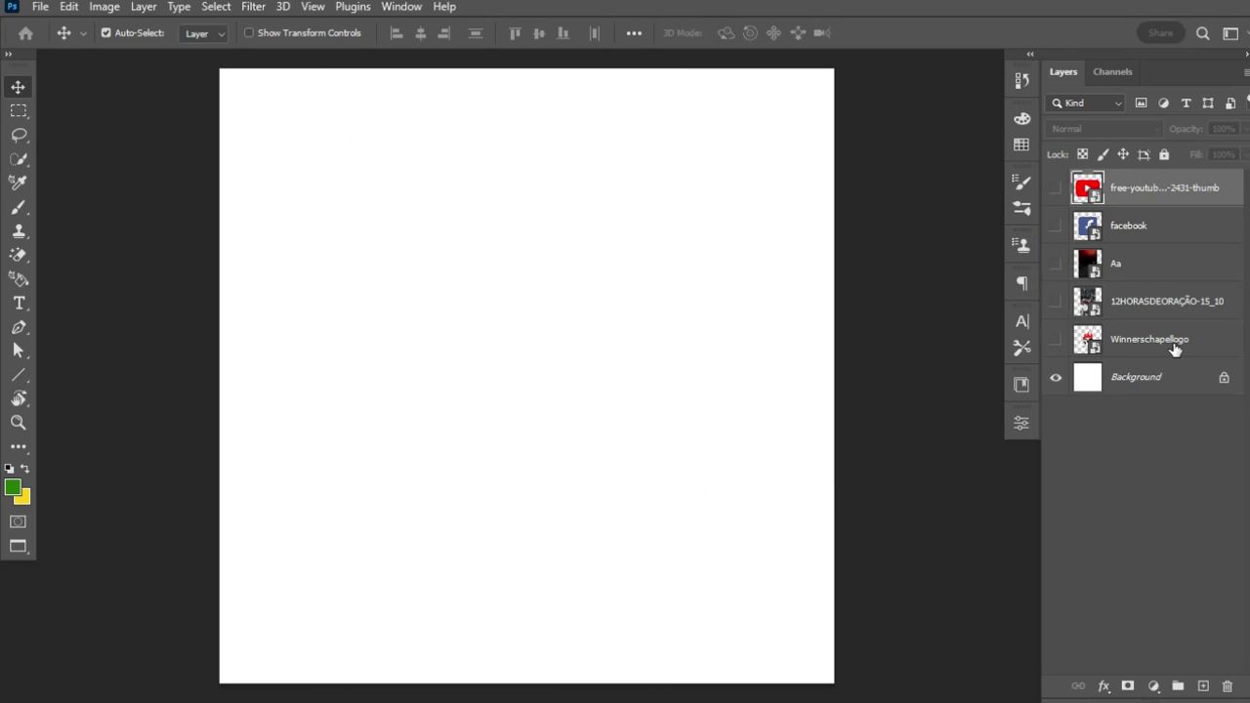
- Move the 12HORASDEORAÇÃO-15_10 photo directly above the Background and show it, and place the hidden Aa layer just above it
click(1141, 301)
drag(1141, 300, 1142, 350)
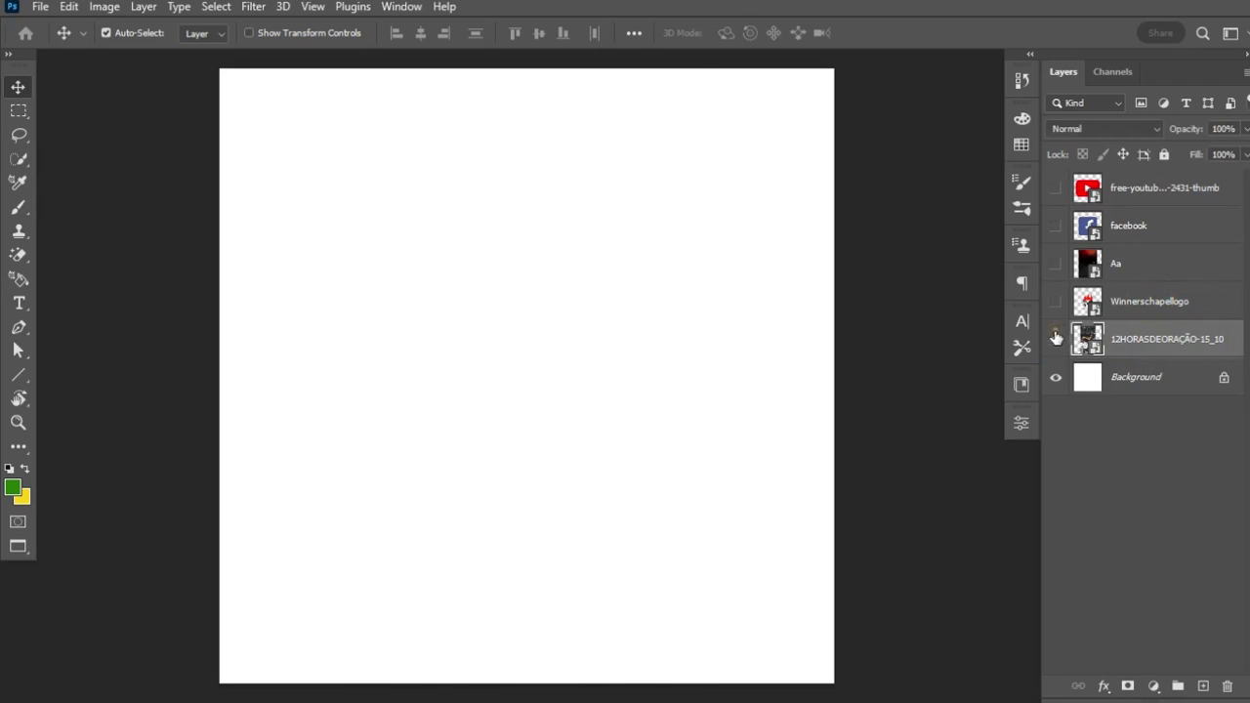
click(1055, 337)
drag(1144, 259, 1144, 305)
click(1060, 303)
click(1060, 303)
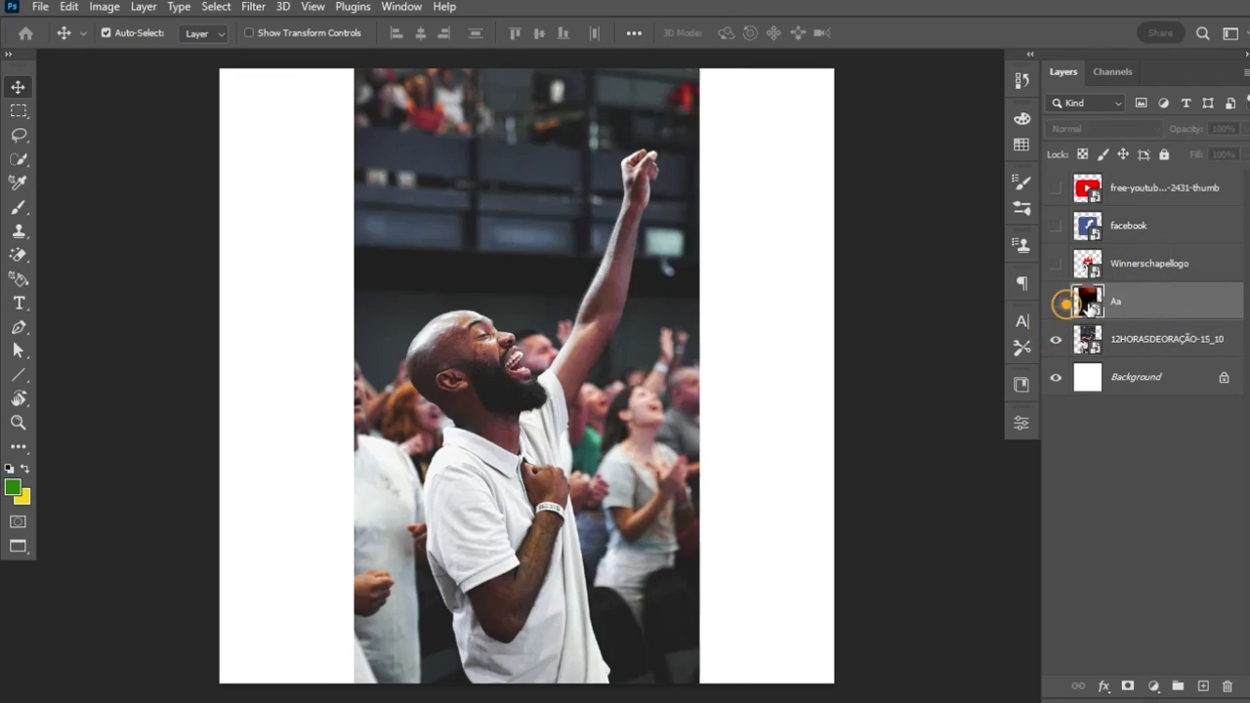
- Add a green 297b09 Solid Color fill layer directly above the Background layer
click(1155, 387)
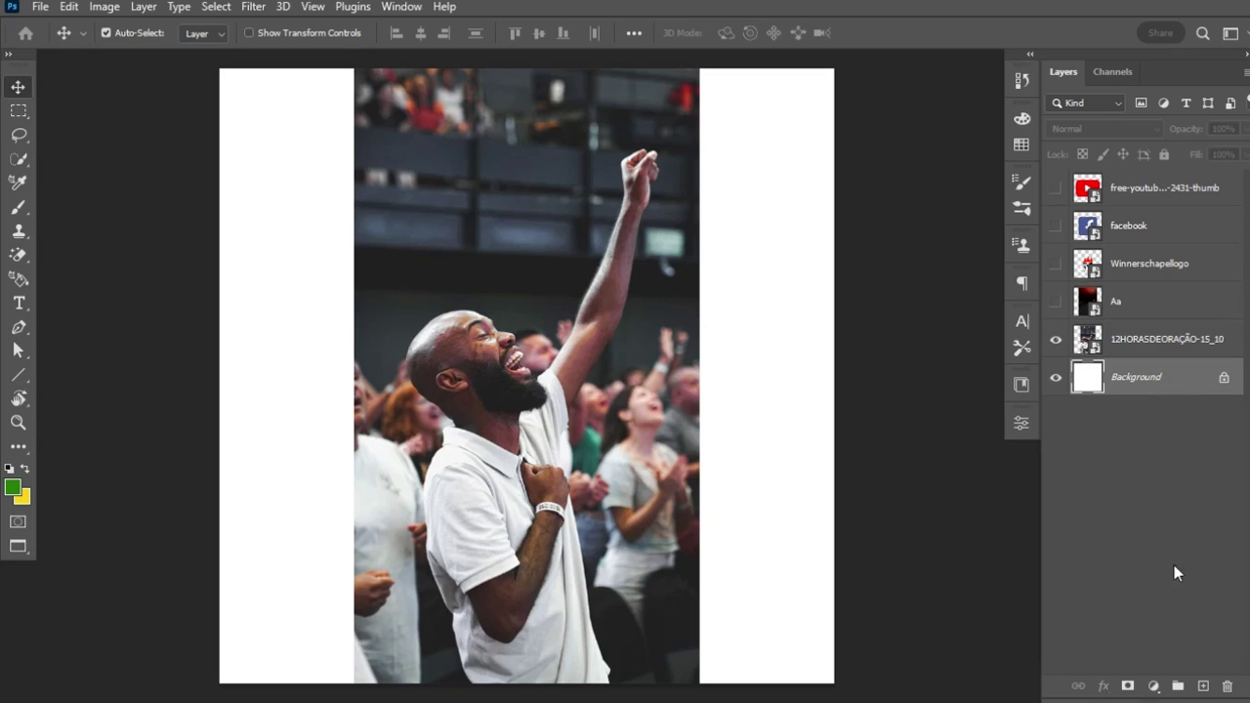
click(1154, 685)
click(1153, 361)
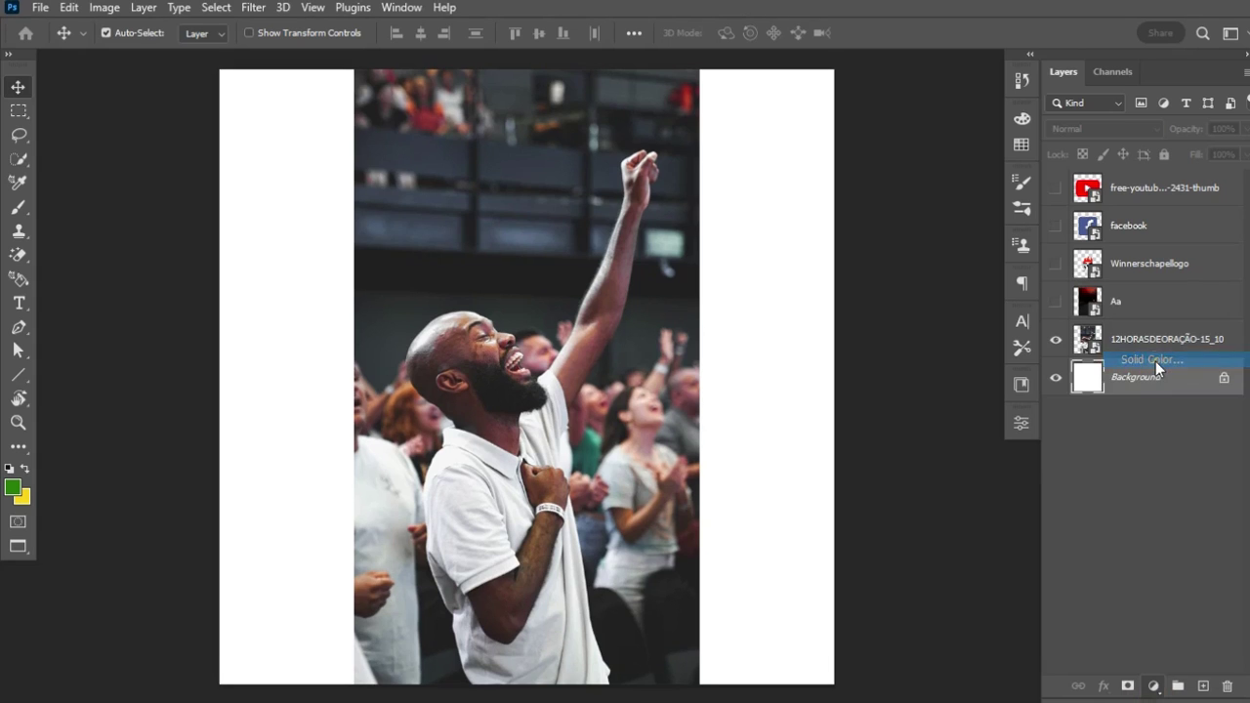
click(1040, 445)
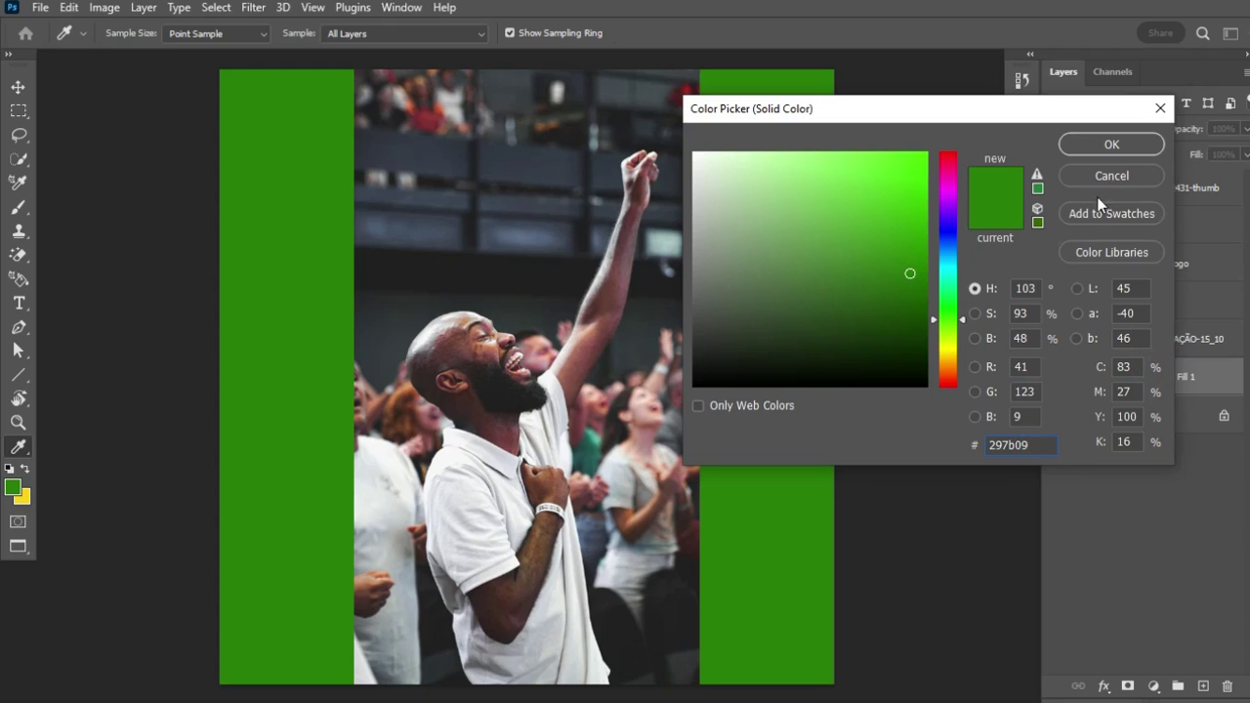
click(1112, 145)
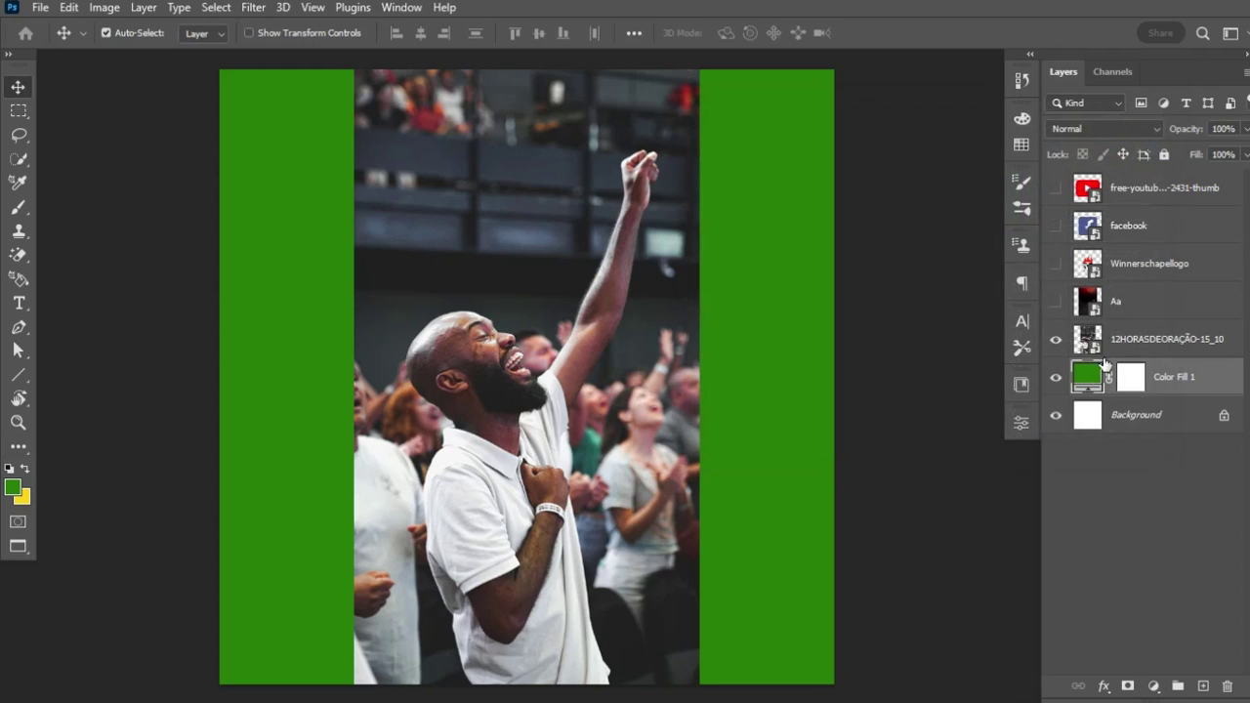
- Enlarge the 12HORASDEORAÇÃO-15_10 photo to about 53% and position its centre at about X 631 px, Y 1432 px
click(1126, 340)
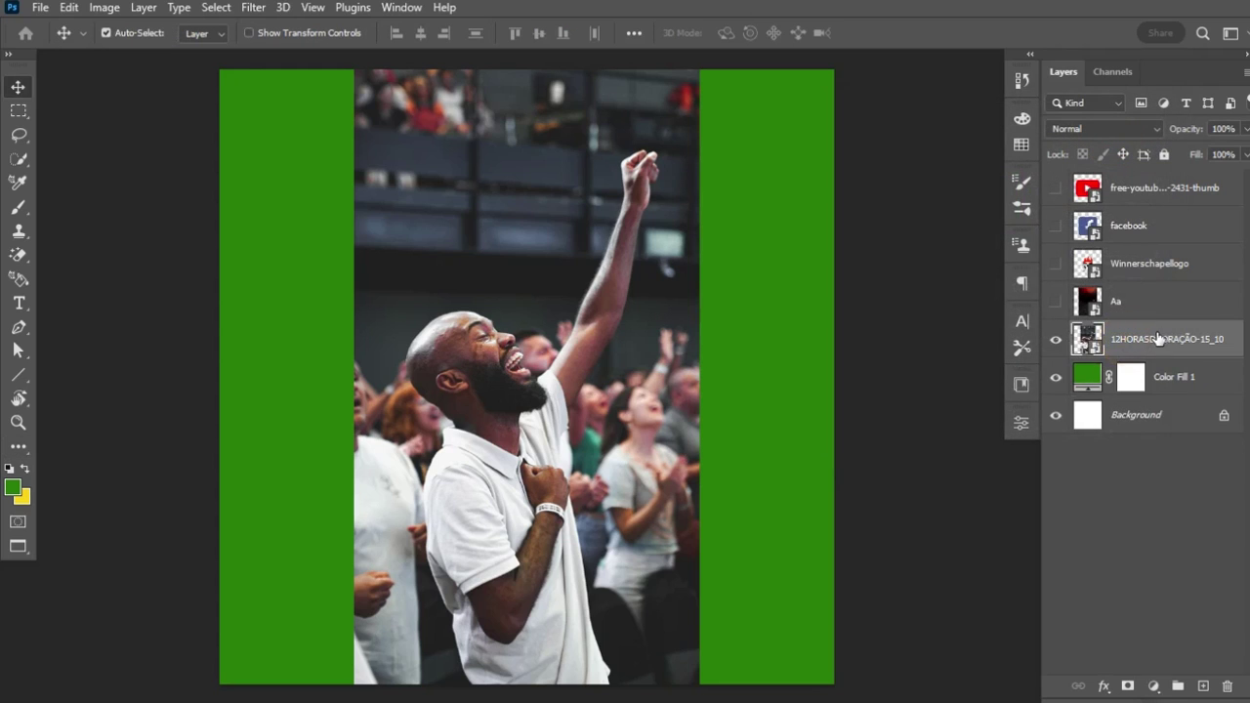
key(ctrl+t)
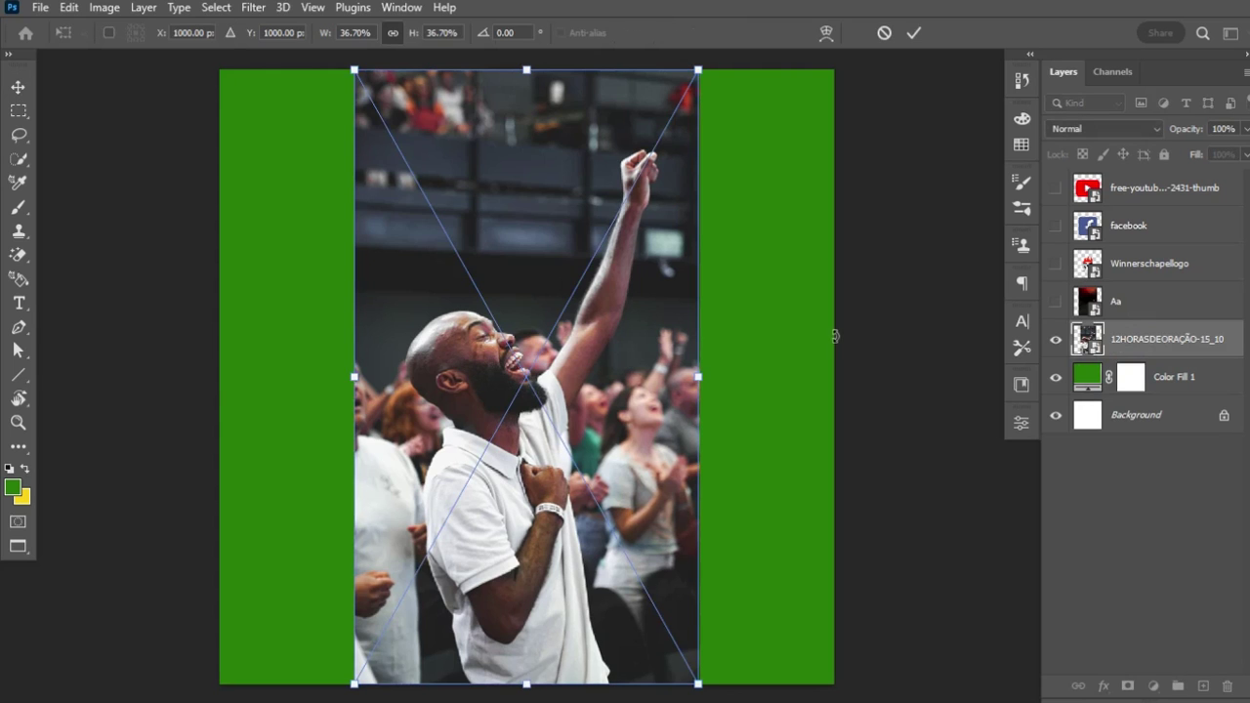
drag(697, 376, 750, 387)
drag(653, 329, 558, 486)
drag(650, 535, 697, 533)
drag(615, 572, 615, 540)
drag(693, 507, 630, 521)
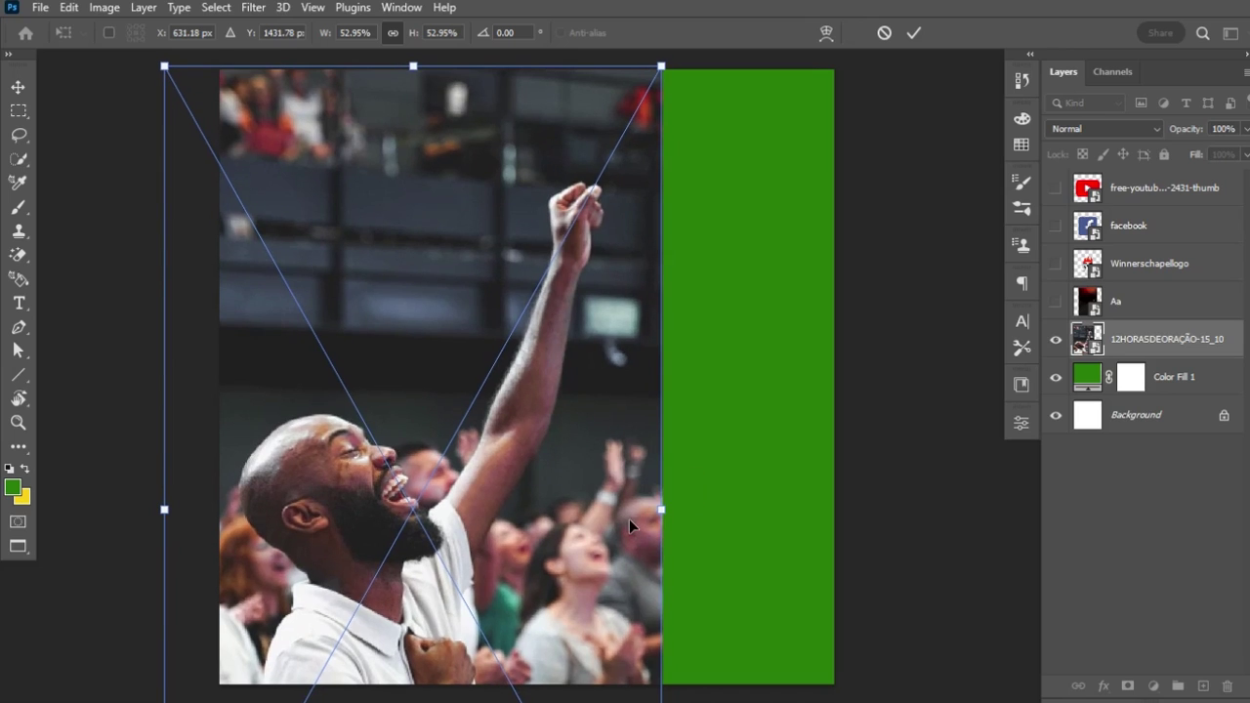
click(912, 34)
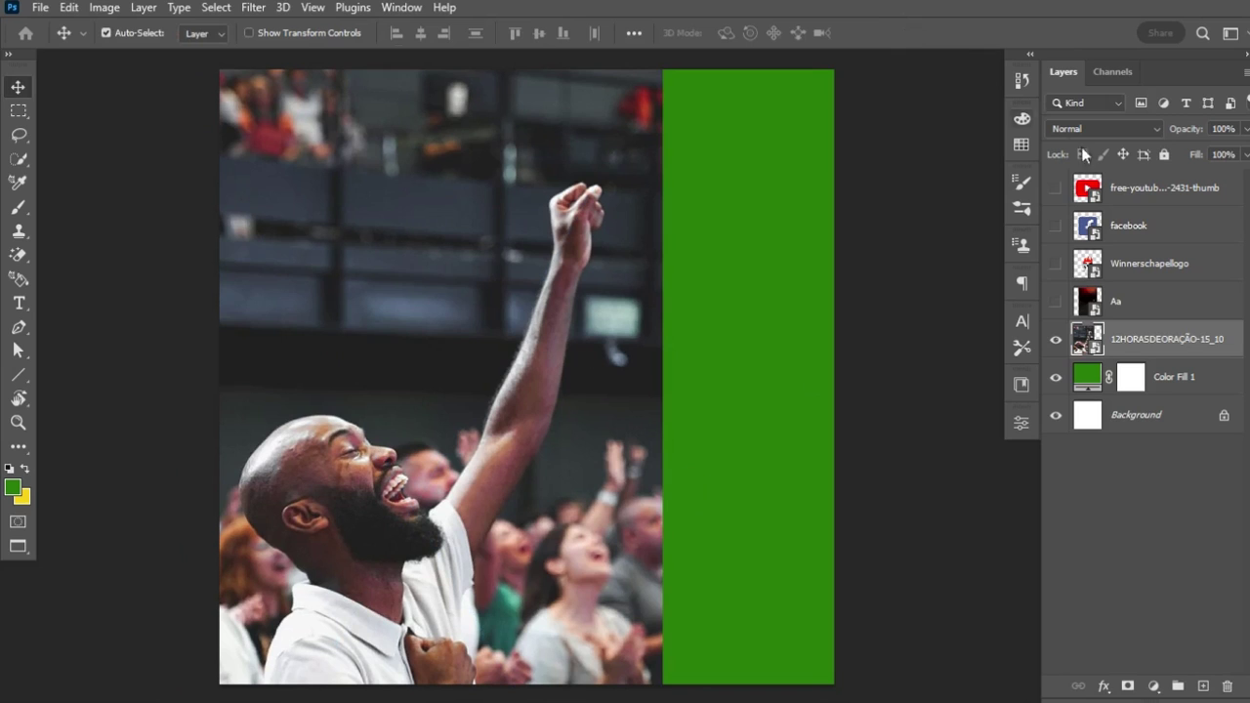
- Enlarge the Aa spark texture to about 54%, shift it to cover the canvas's right side, and hide the layer again
click(1057, 303)
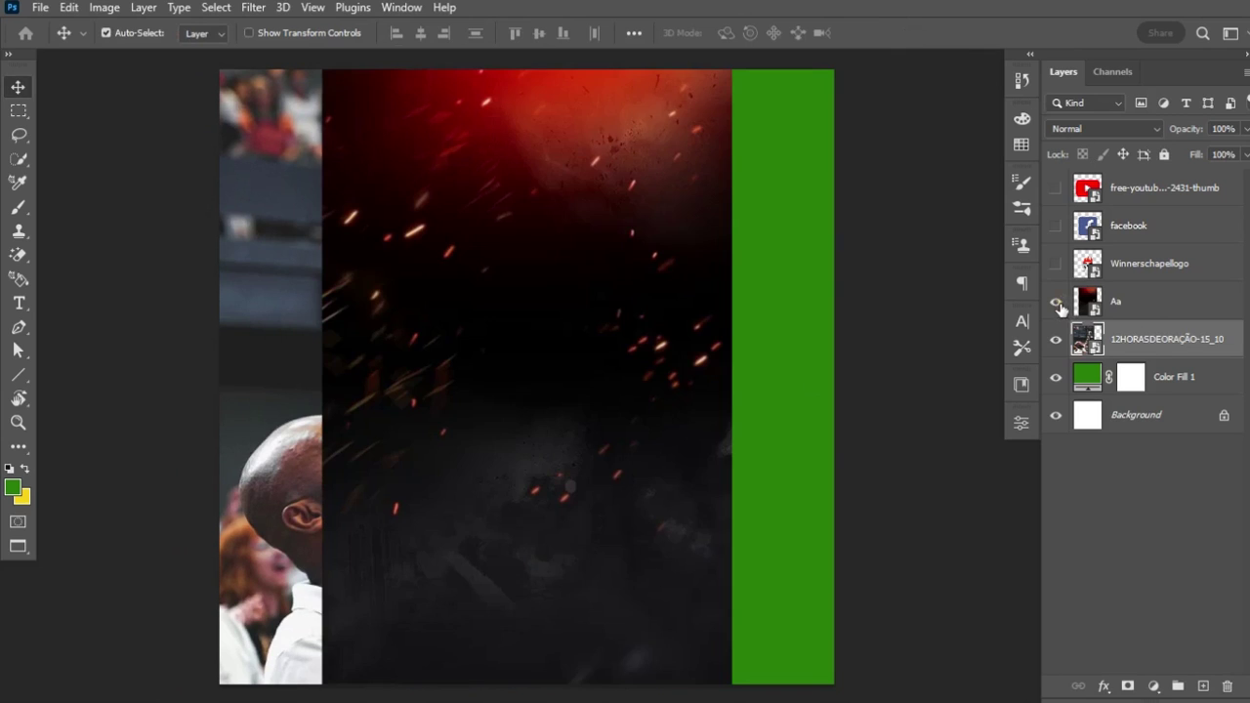
click(1147, 304)
key(ctrl+t)
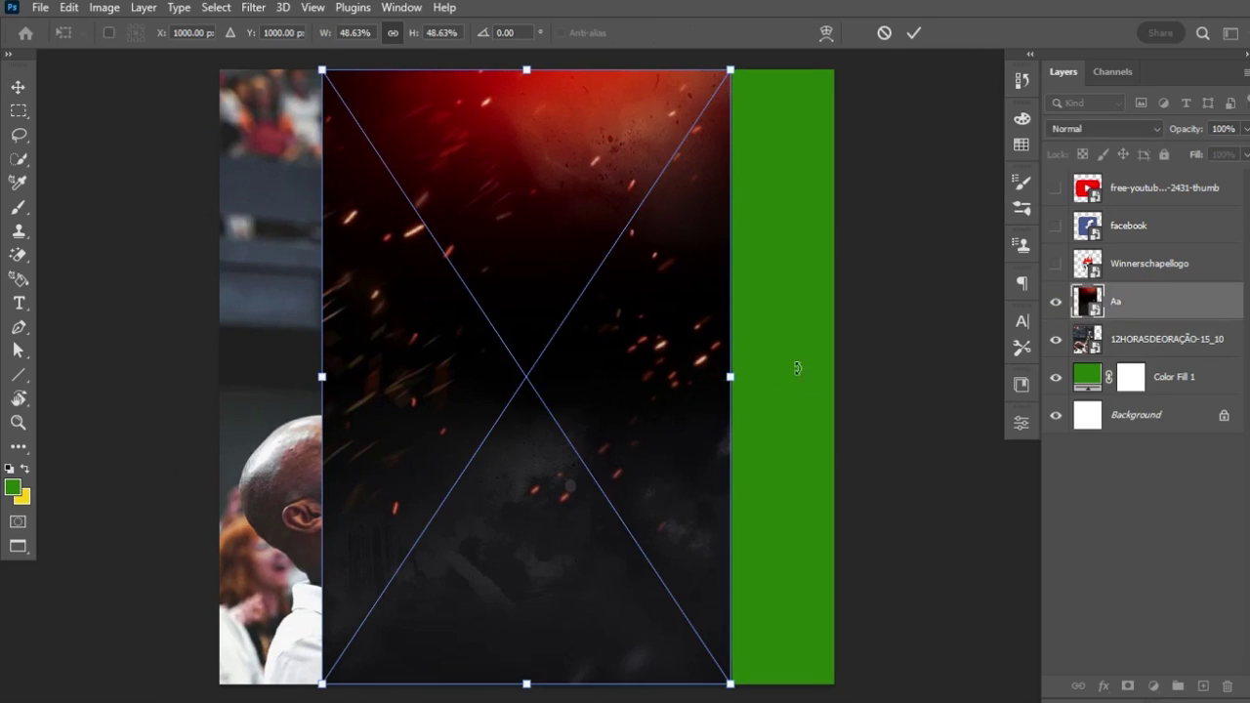
drag(730, 376, 763, 379)
drag(672, 390, 774, 397)
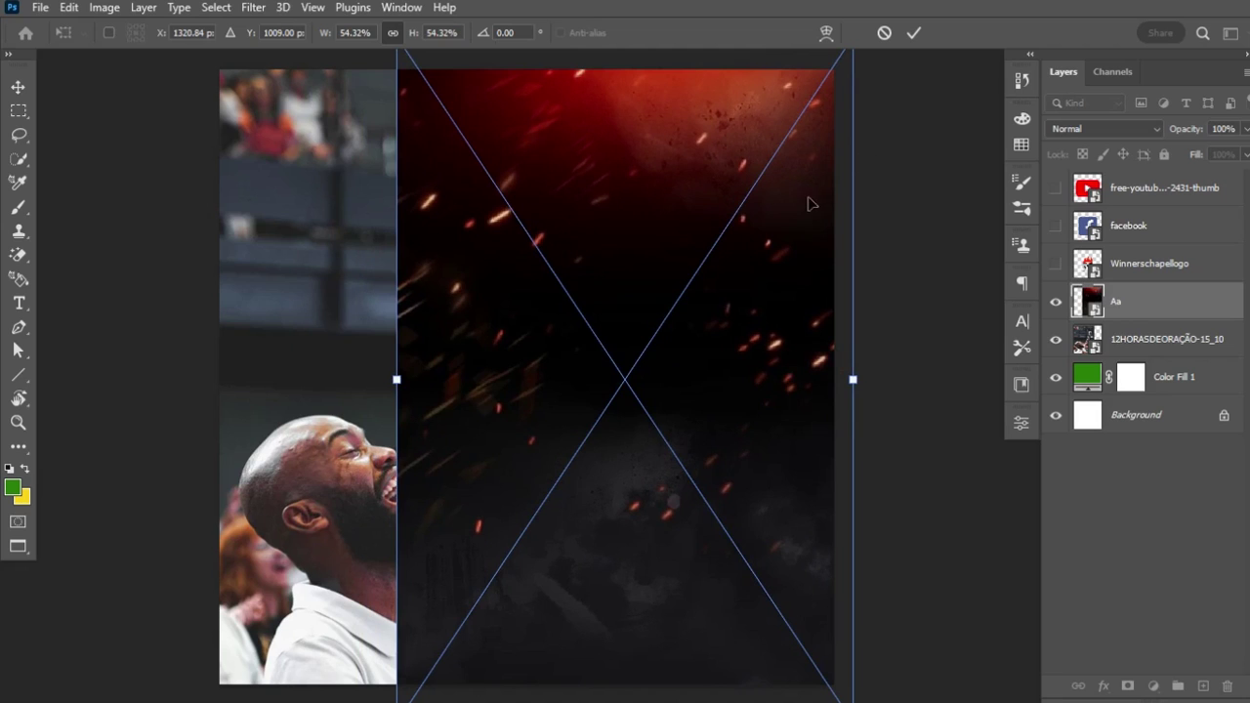
drag(811, 200, 806, 199)
click(915, 33)
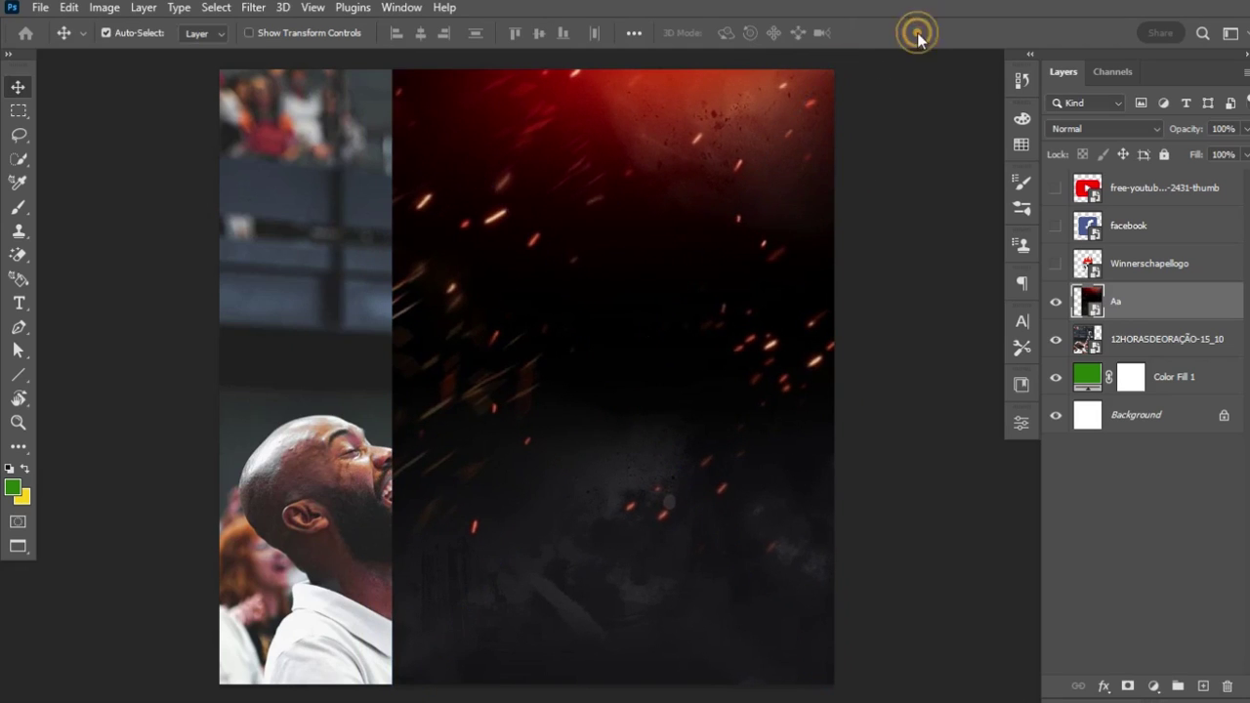
click(1056, 303)
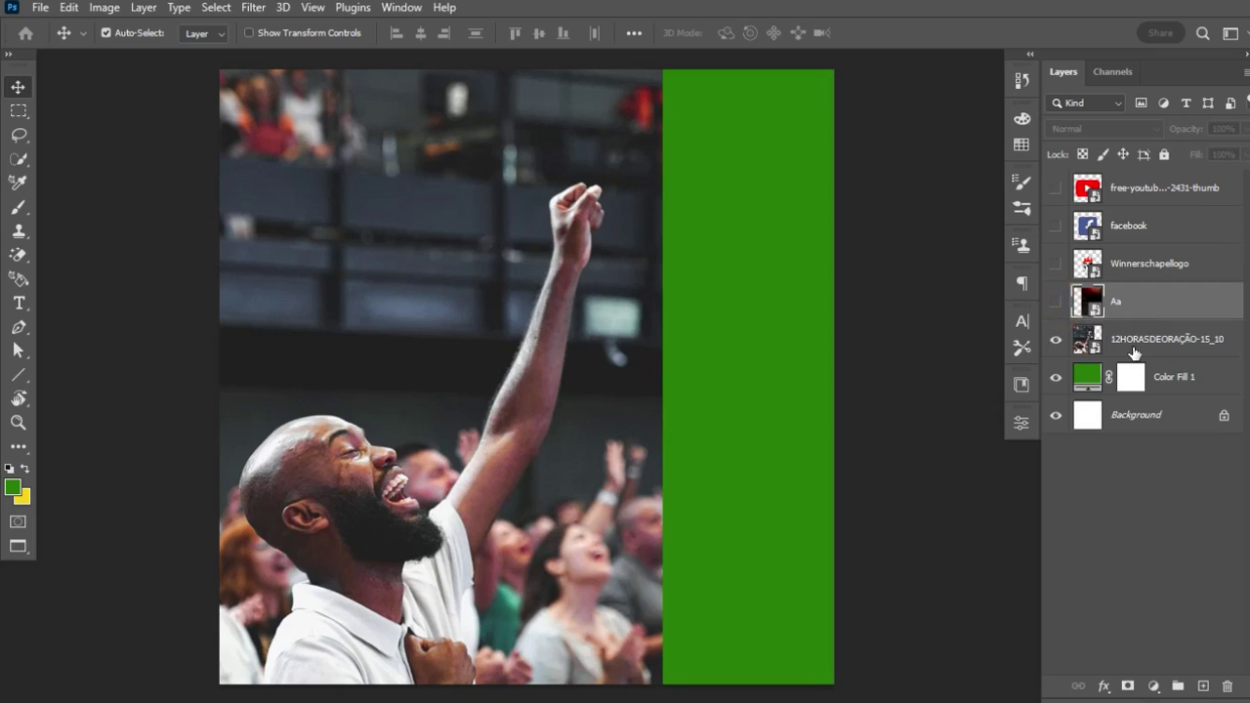
- Set the blend mode of the 12HORASDEORAÇÃO-15_10 photo layer to Overlay
click(1135, 344)
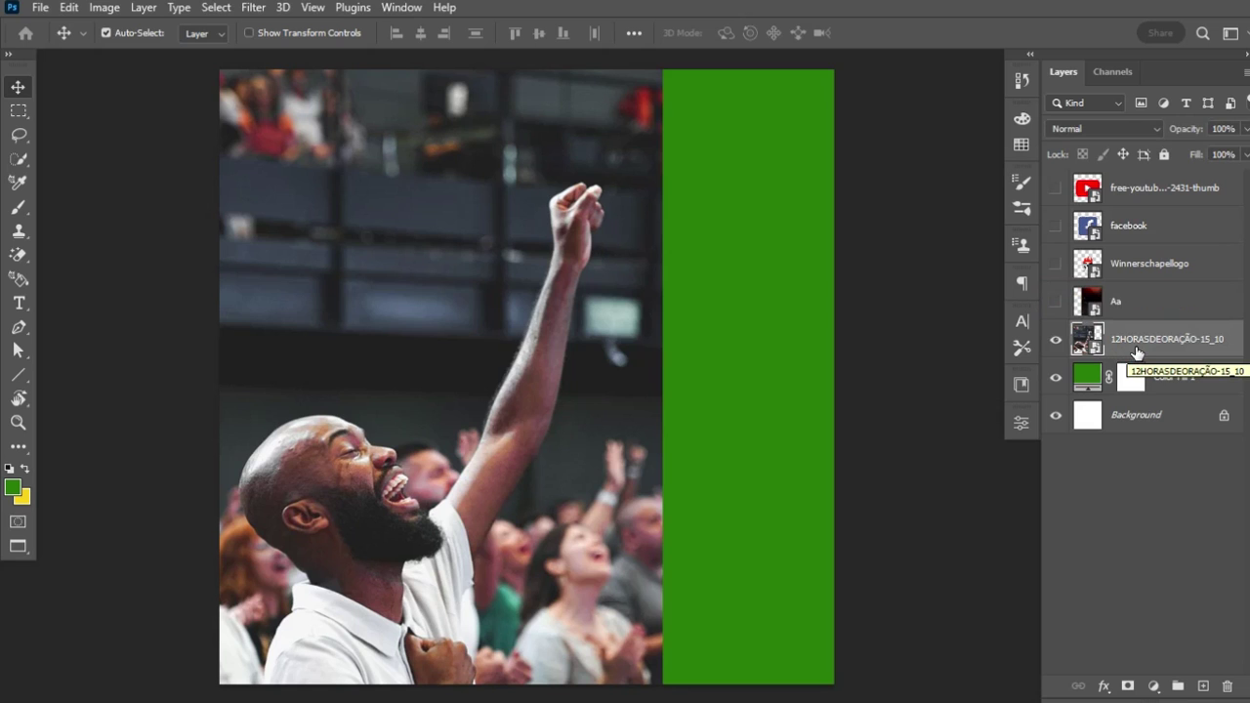
click(1131, 130)
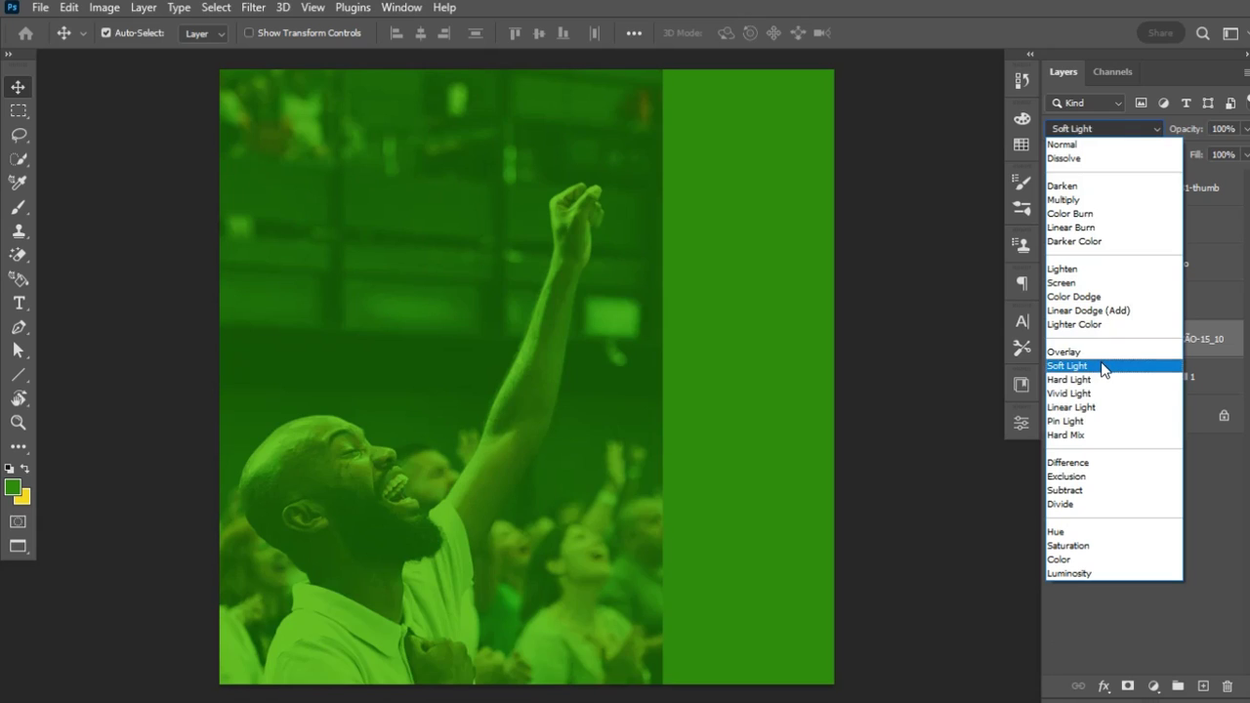
click(1099, 352)
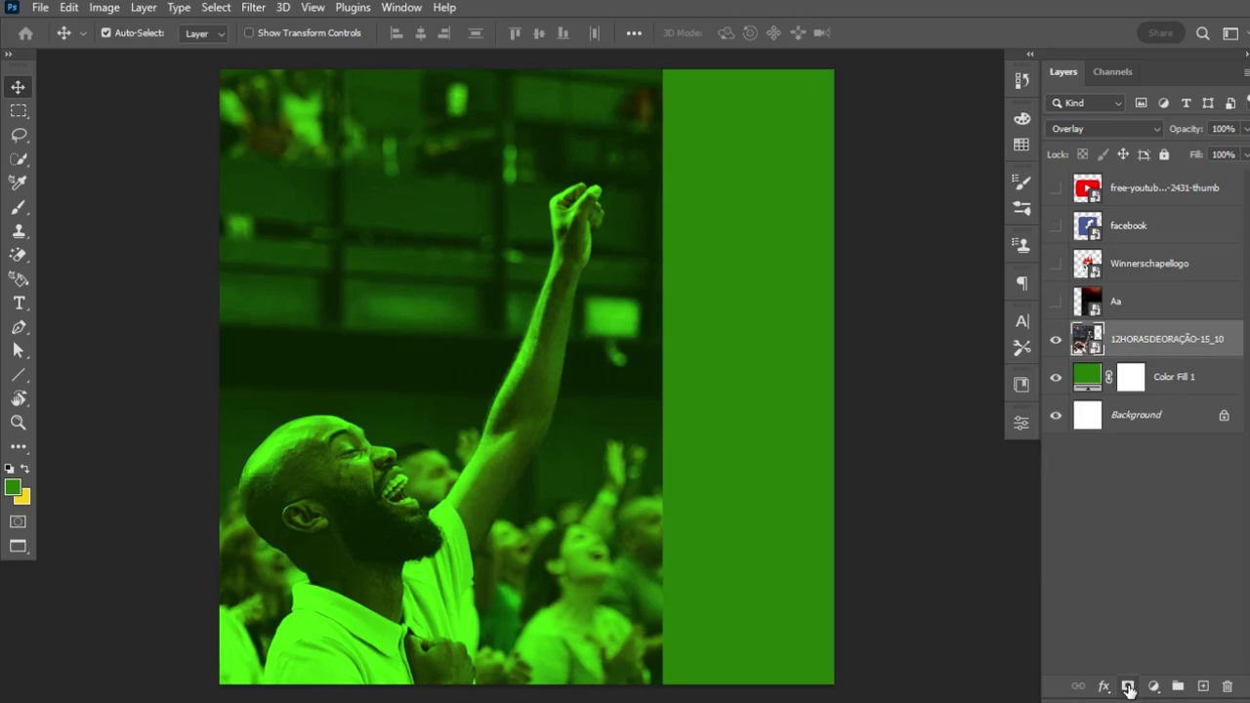
- Mask the 12HORASDEORAÇÃO-15_10 photo and fade its right edge into the green with a linear black-to-transparent gradient
click(1129, 687)
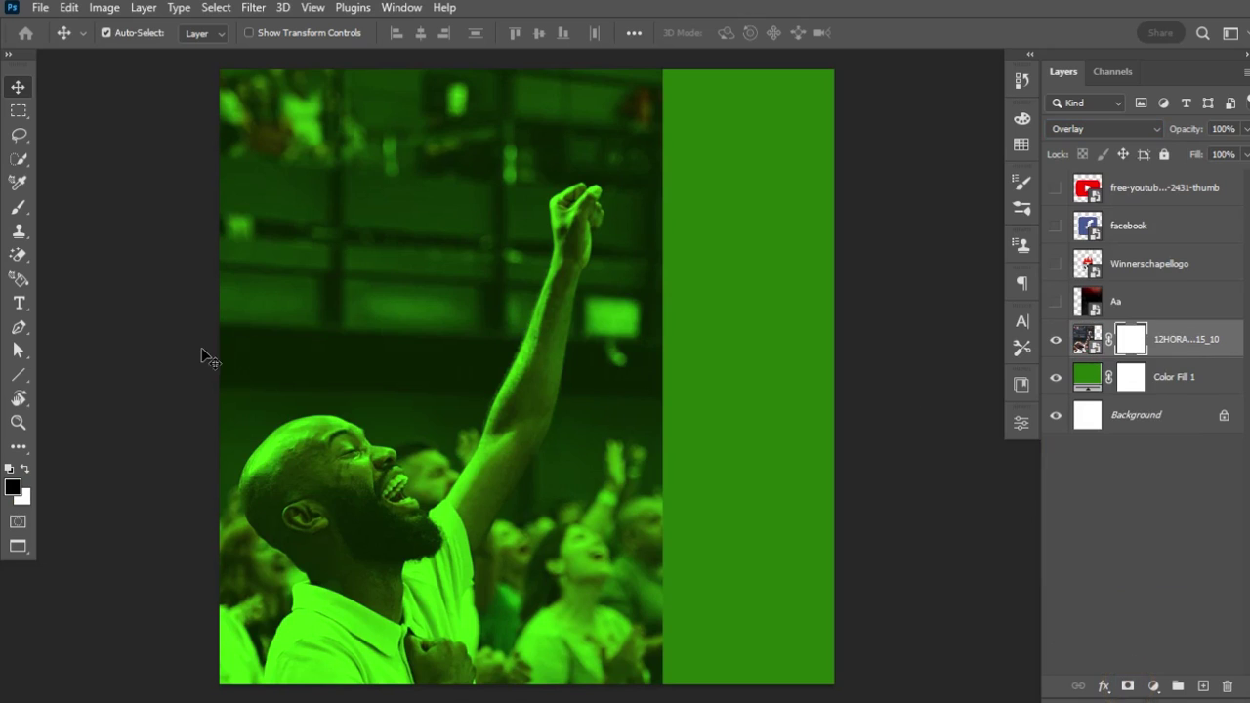
click(16, 445)
right_click(16, 449)
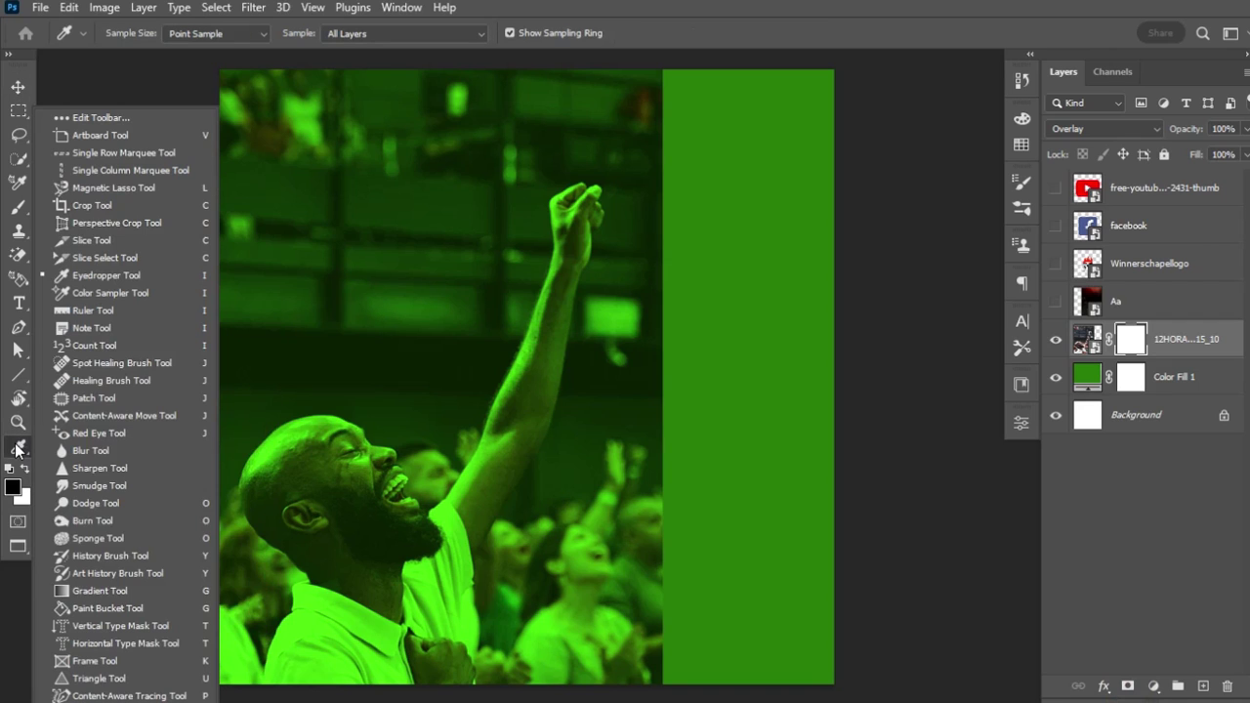
click(123, 591)
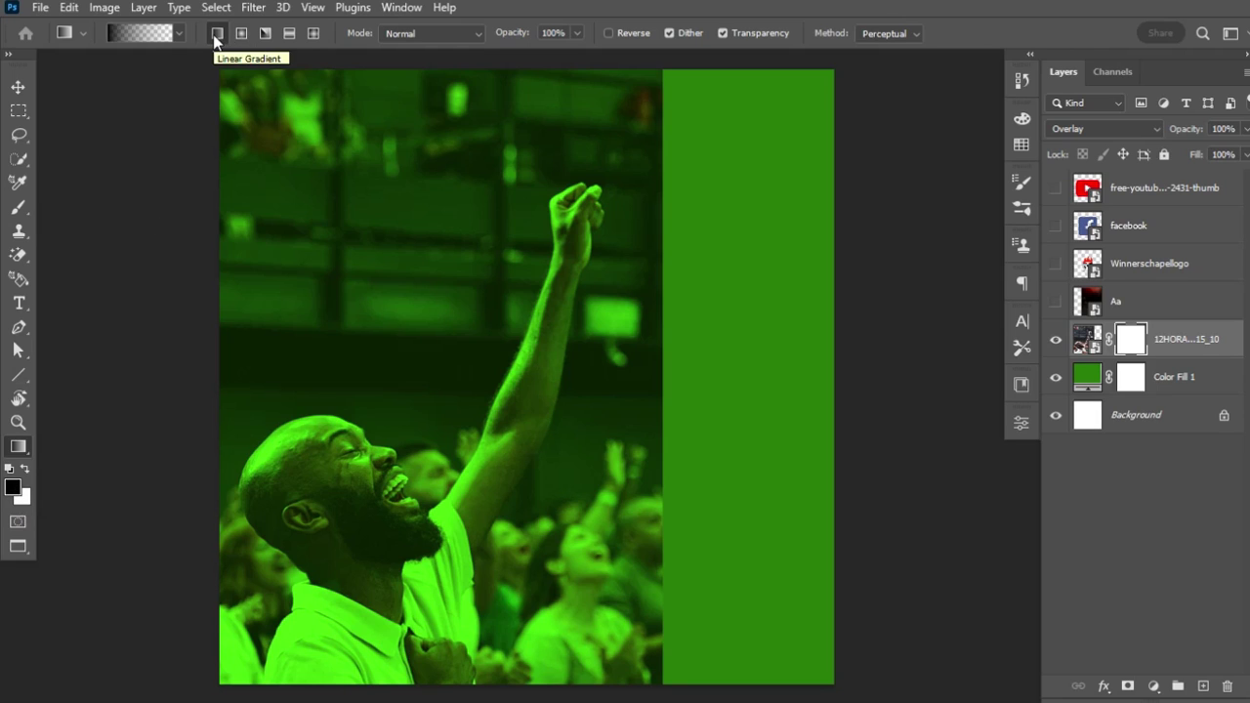
click(1131, 344)
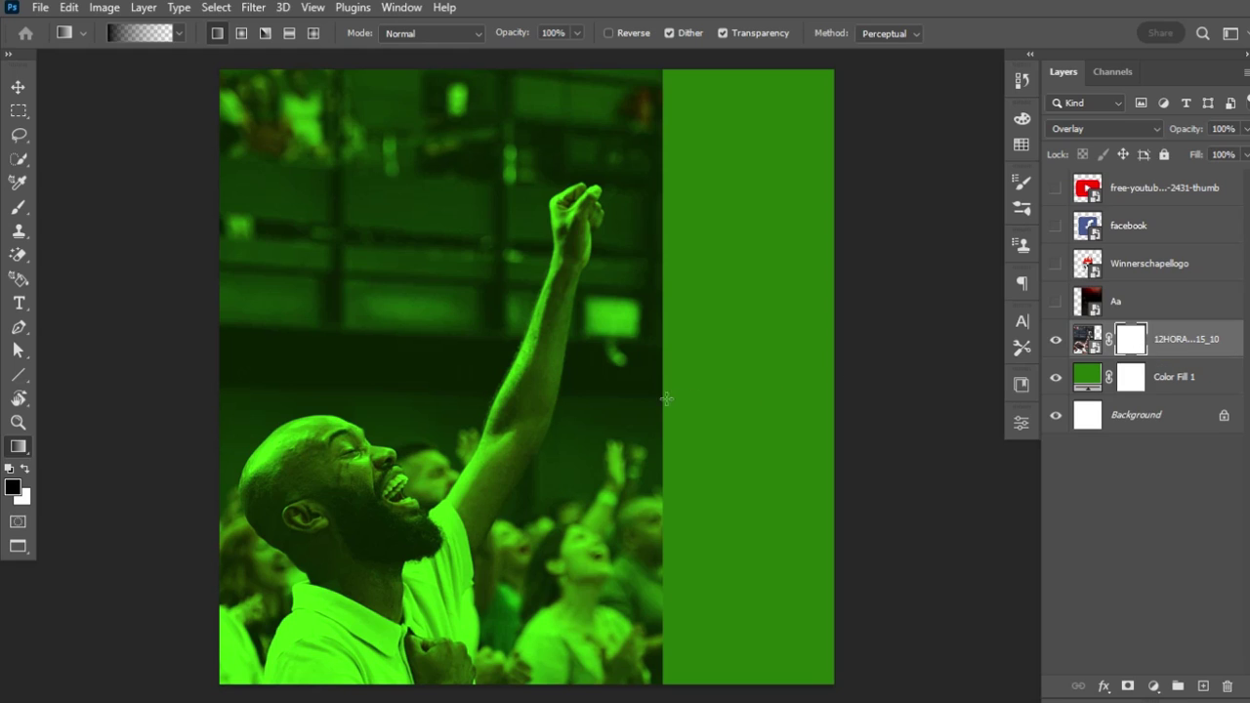
drag(647, 401, 423, 411)
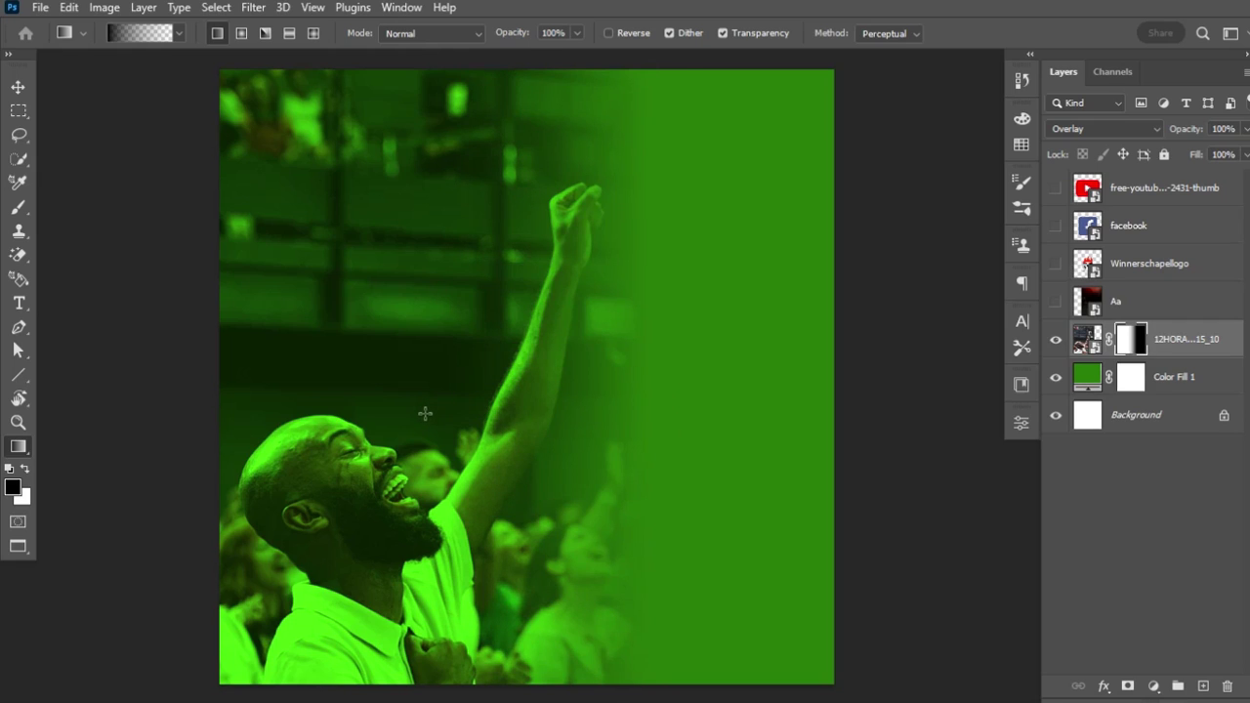
- Show the Aa spark texture in Soft Light mode and fade its left edge with a layer mask and linear black-to-transparent gradient
click(1053, 303)
click(1144, 298)
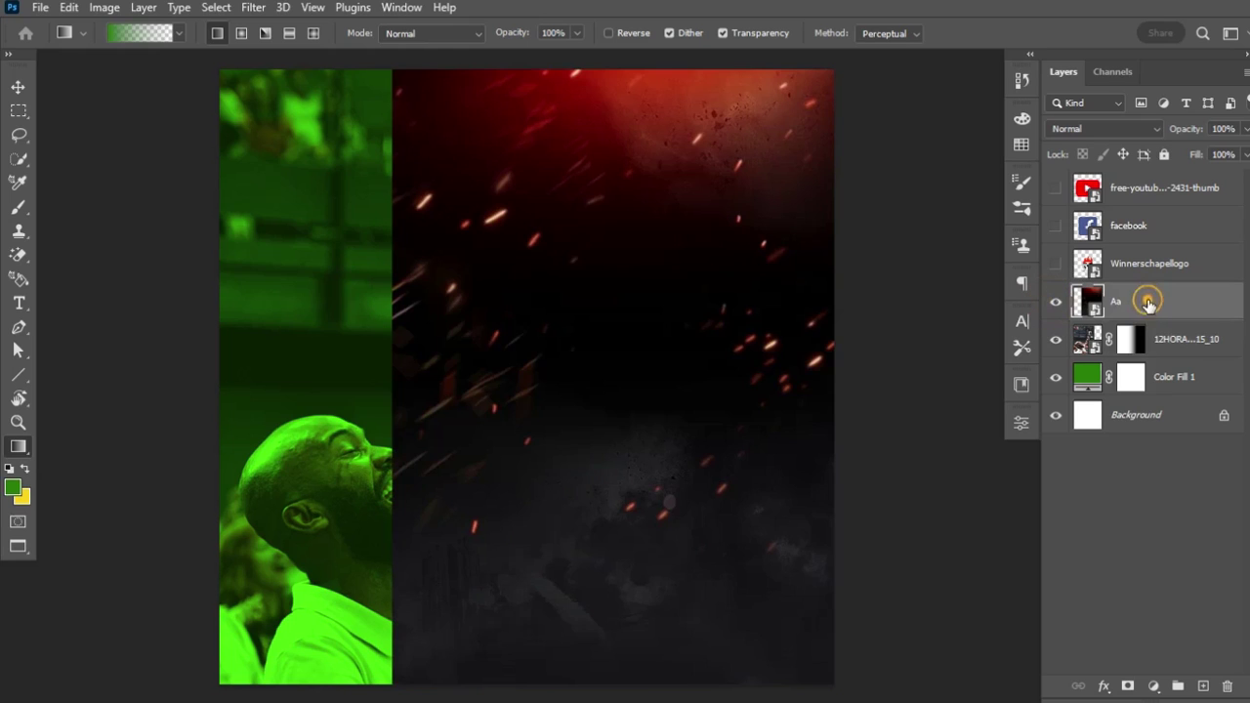
click(1113, 128)
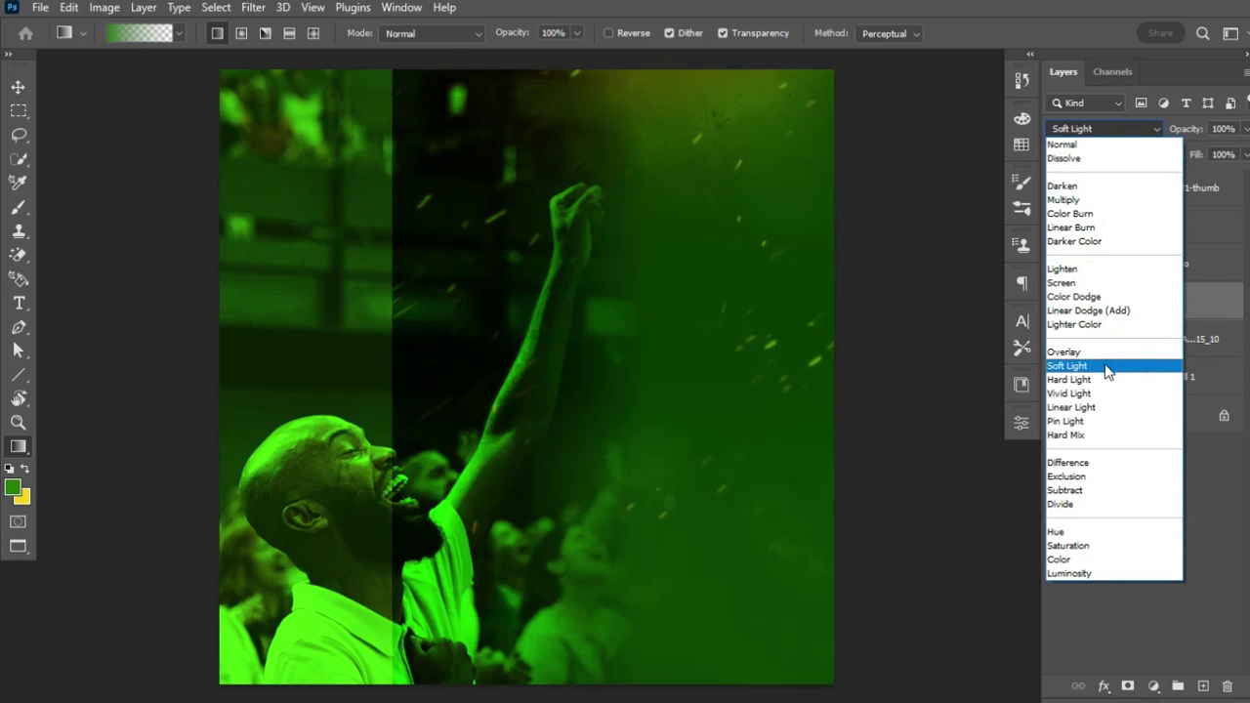
click(1105, 366)
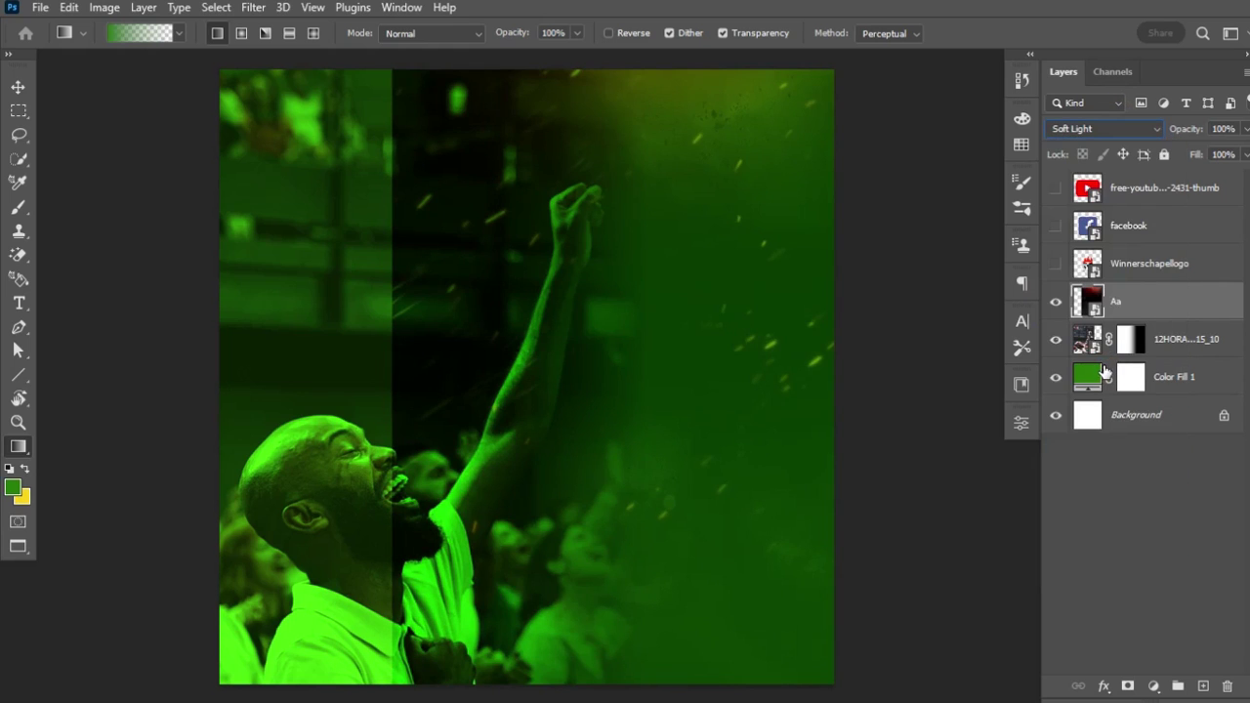
click(1127, 685)
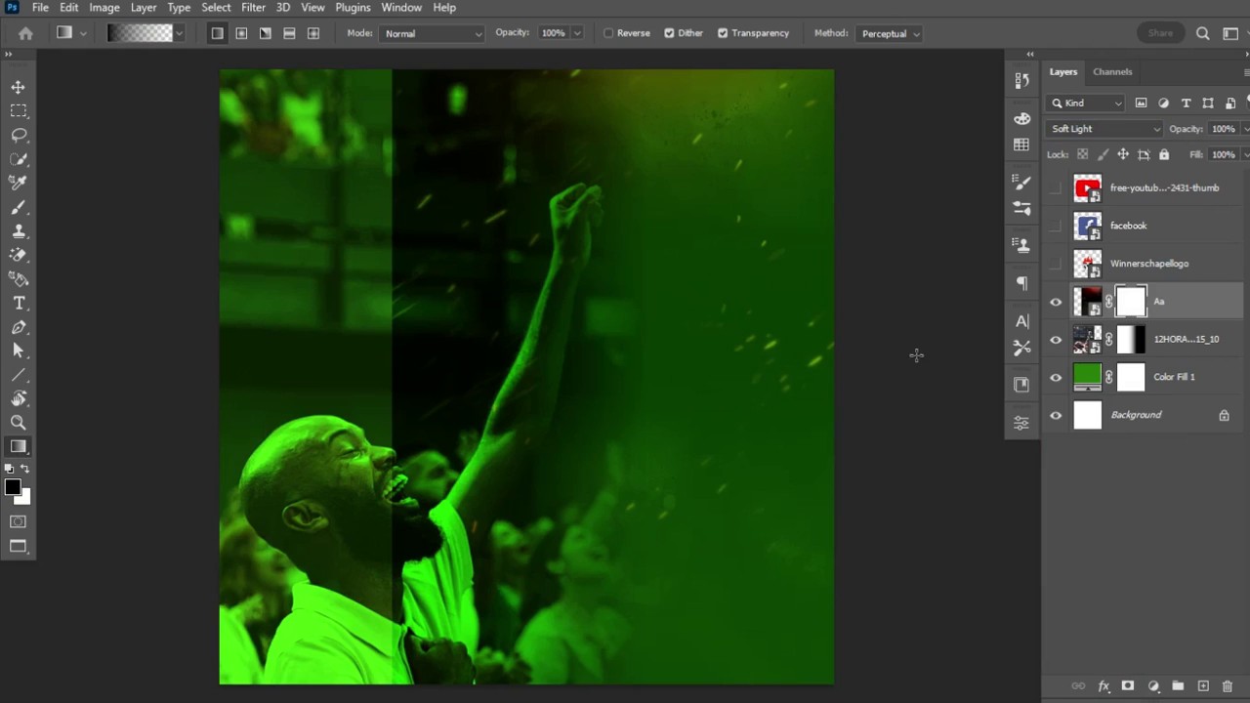
drag(449, 410, 683, 408)
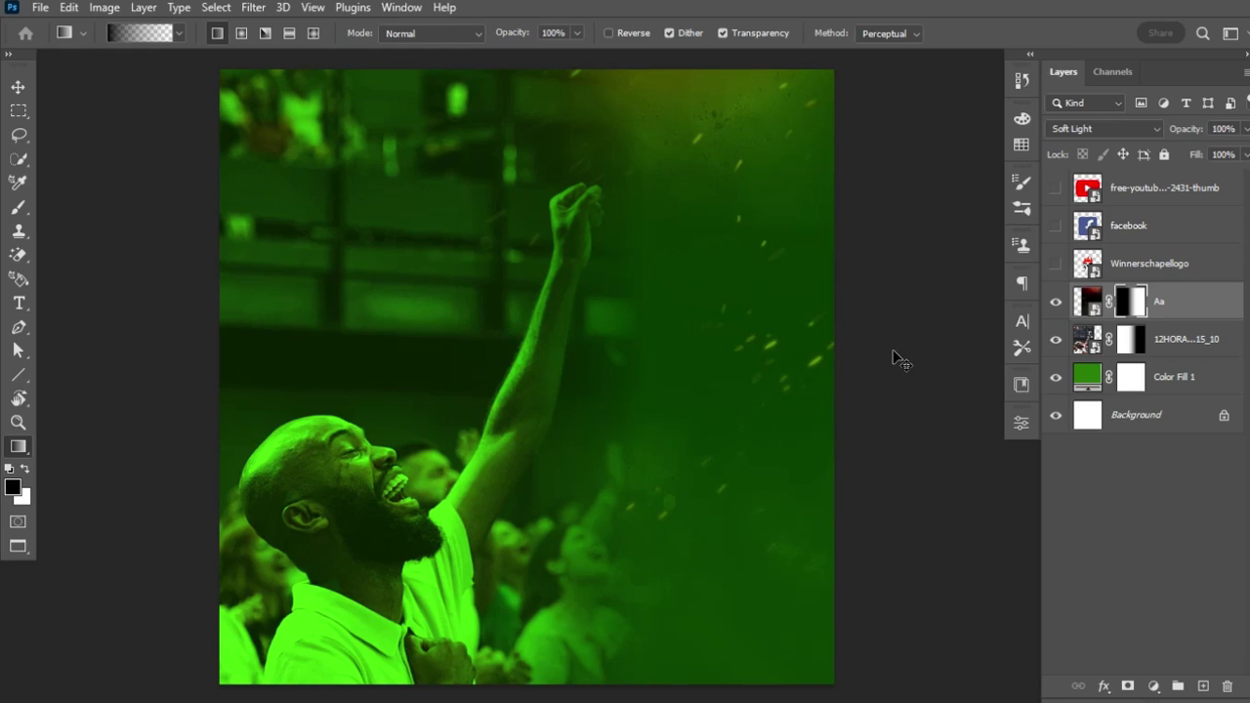
- Create a layer named NOISE above Aa in Soft Light mode, filled with the 50% gray neutral color
key(ctrl+shift+n)
text(NOISE)
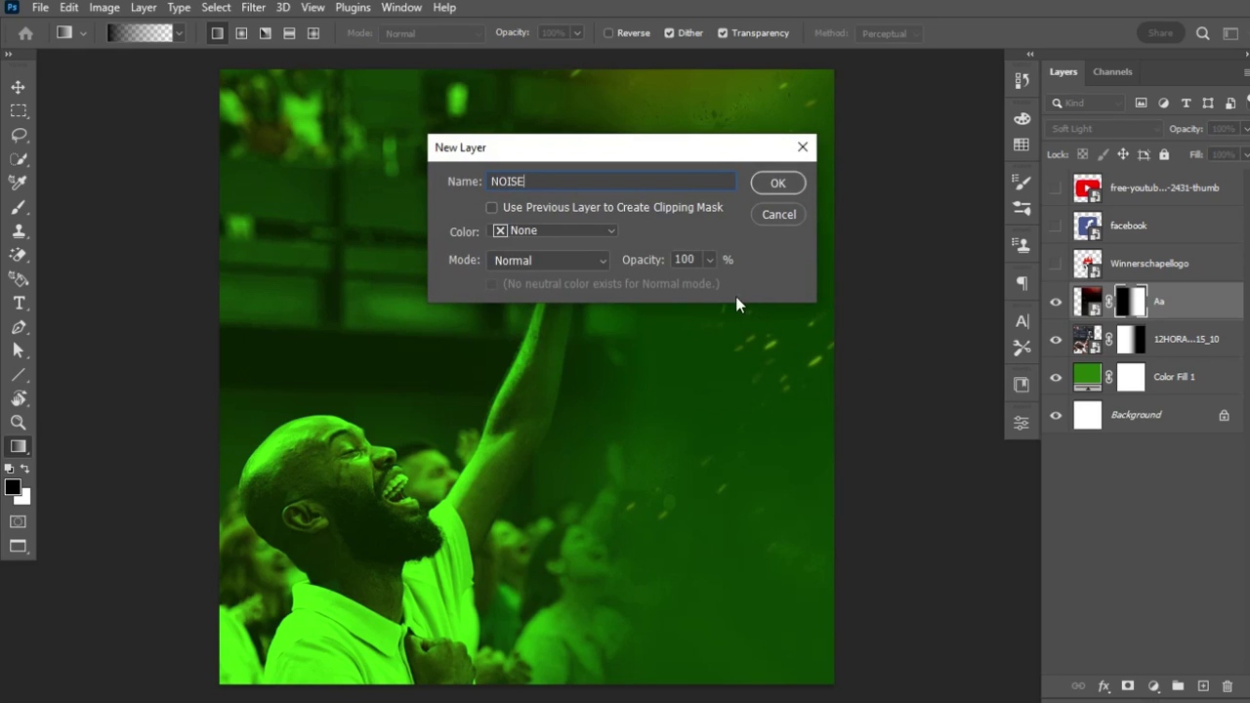
click(593, 260)
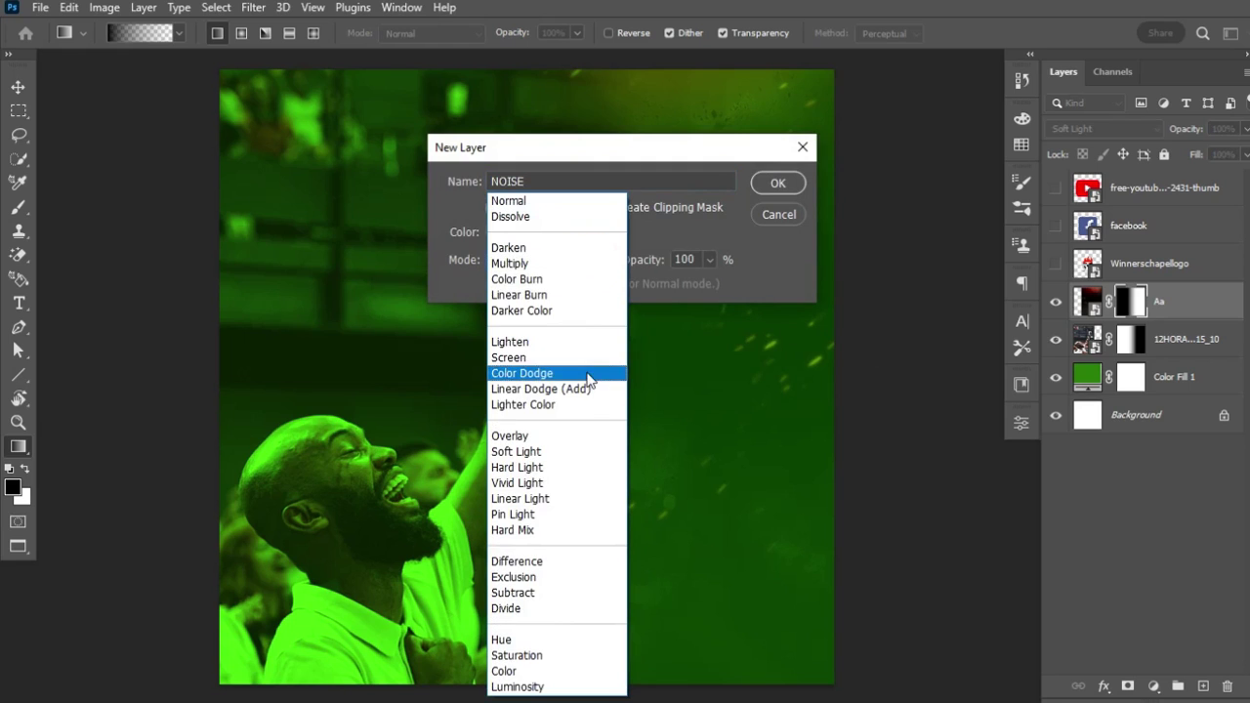
click(576, 450)
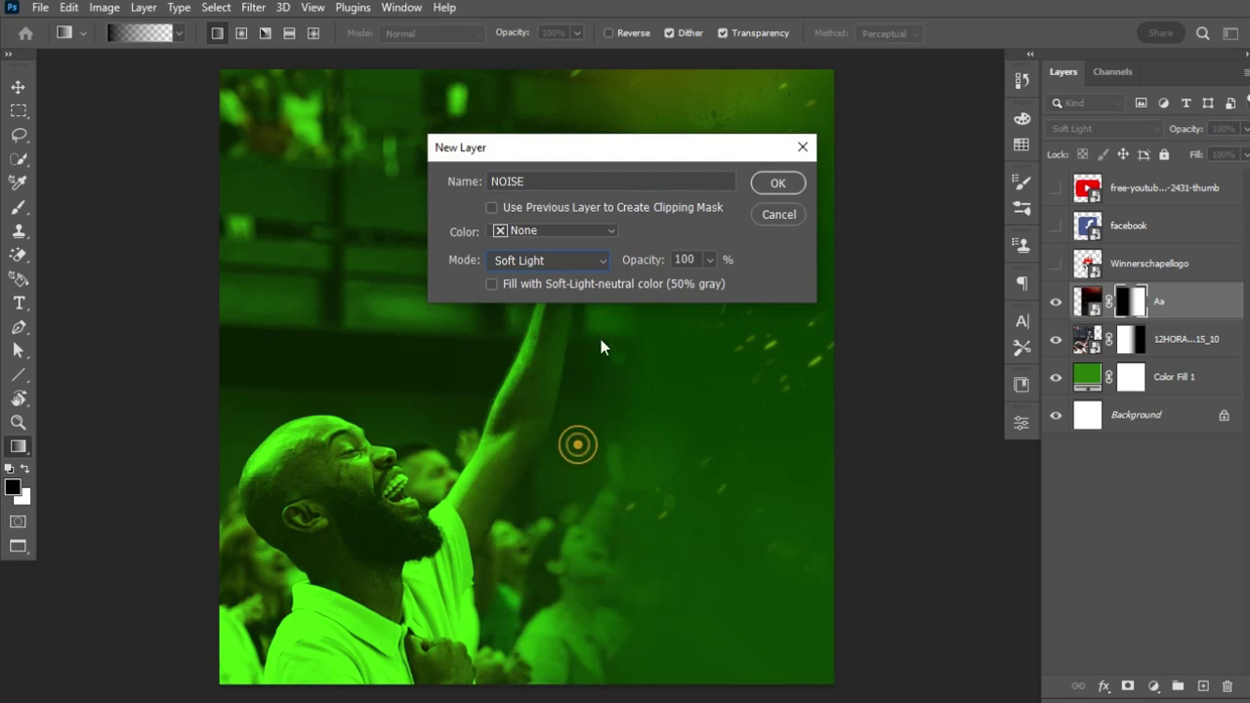
click(653, 285)
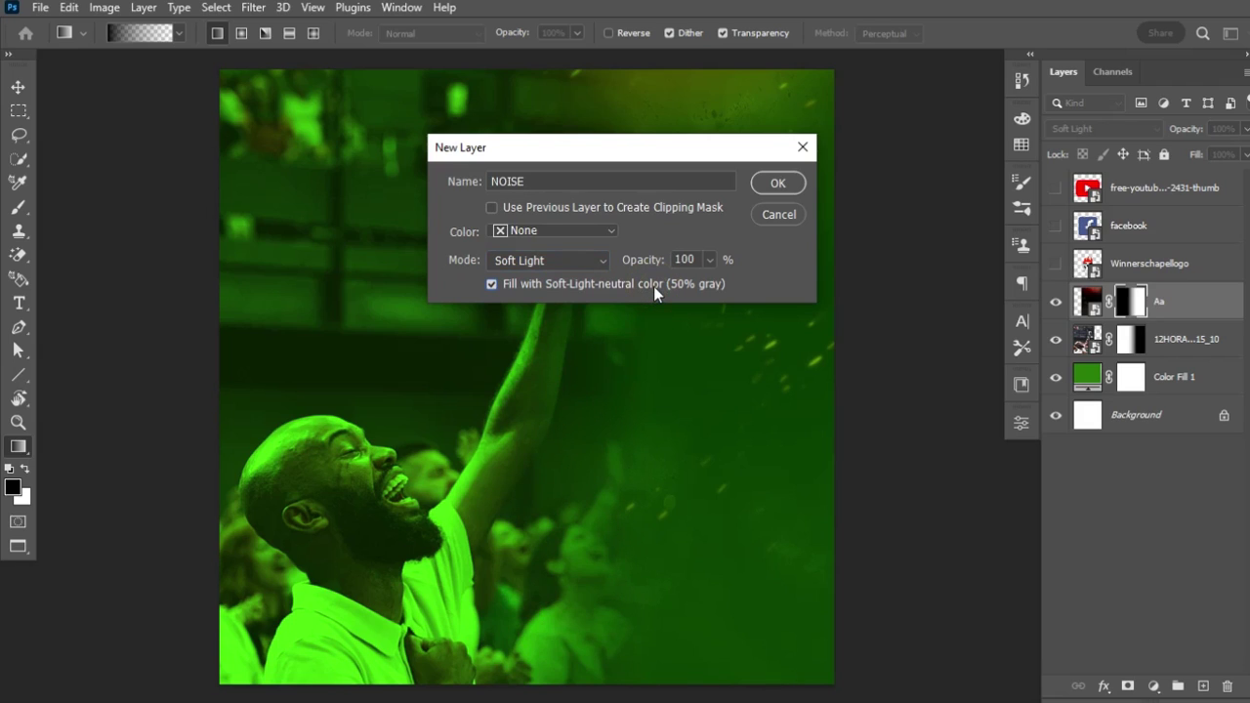
click(775, 185)
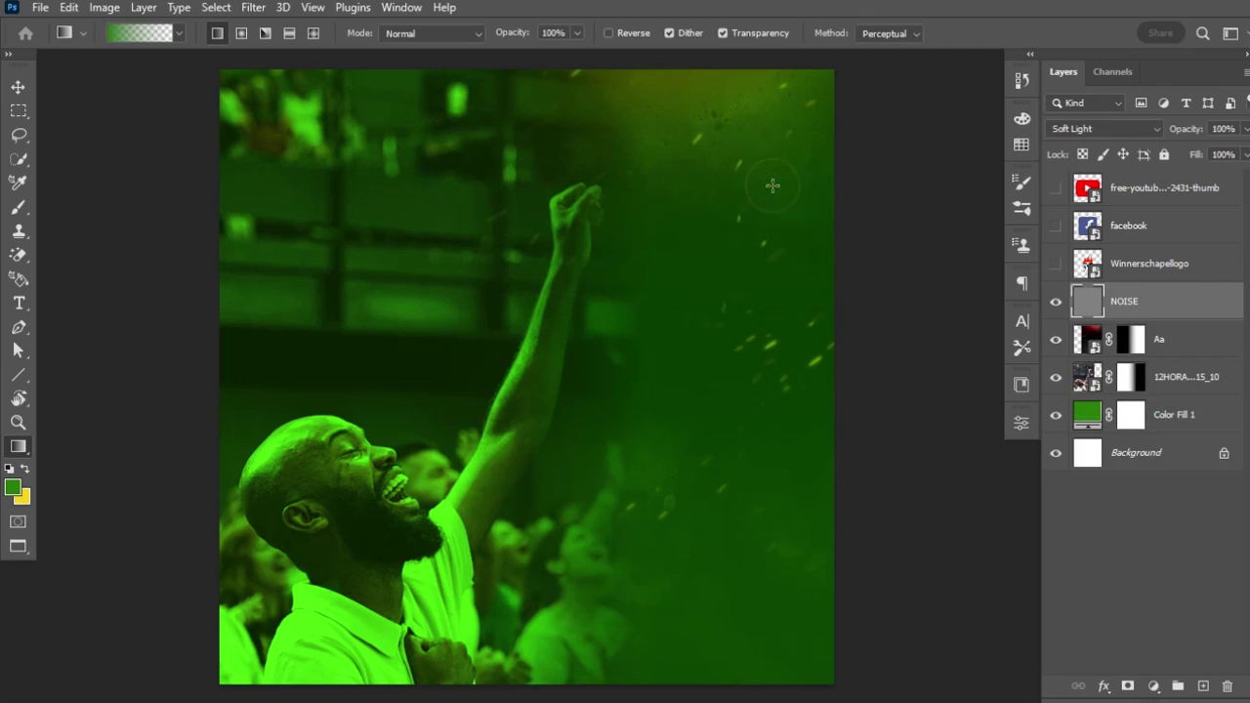
- Convert the NOISE layer to a Smart Object and apply Add Noise at 6.3%, Uniform and Monochromatic
right_click(1159, 301)
click(1070, 283)
click(252, 8)
mouse_move(306, 301)
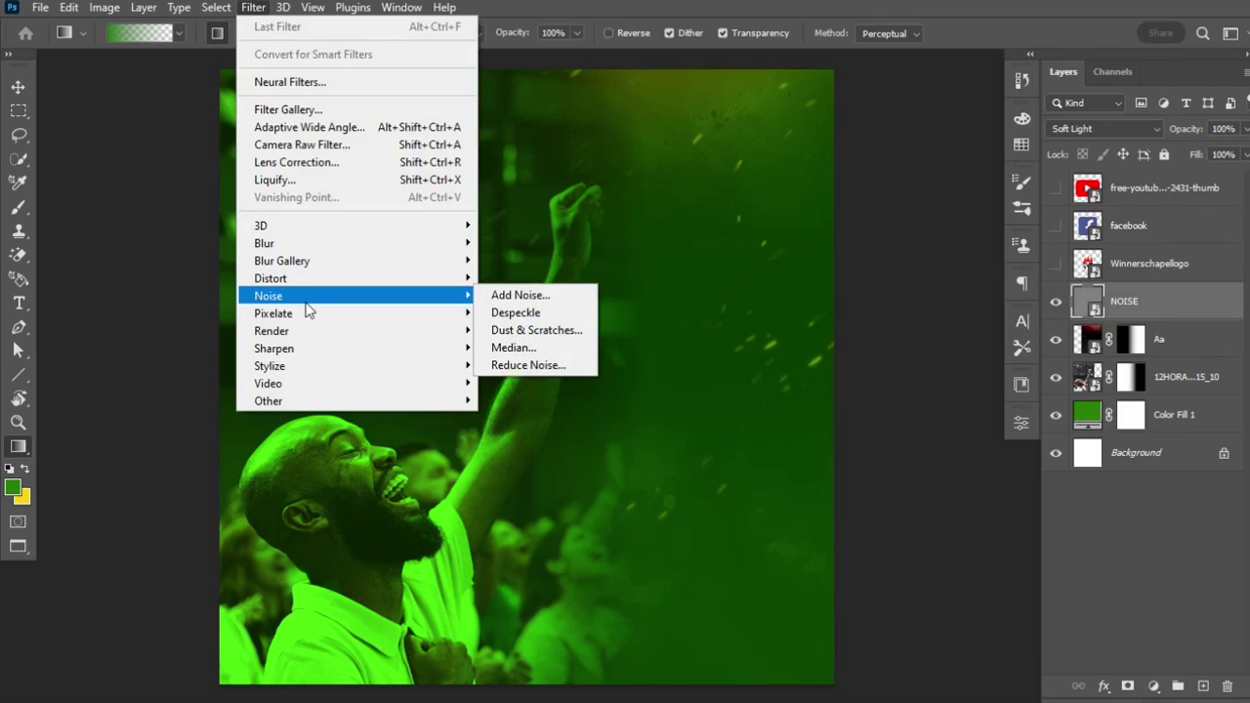
click(523, 295)
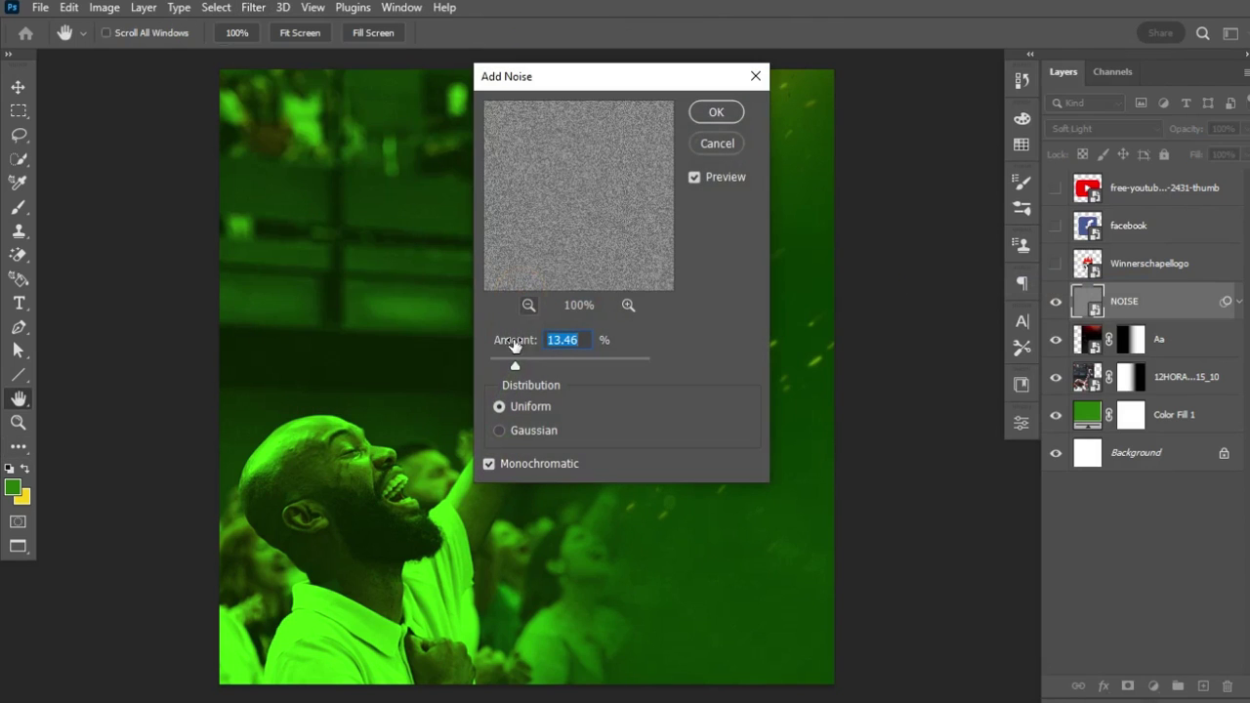
click(513, 367)
drag(513, 367, 506, 366)
drag(503, 365, 501, 368)
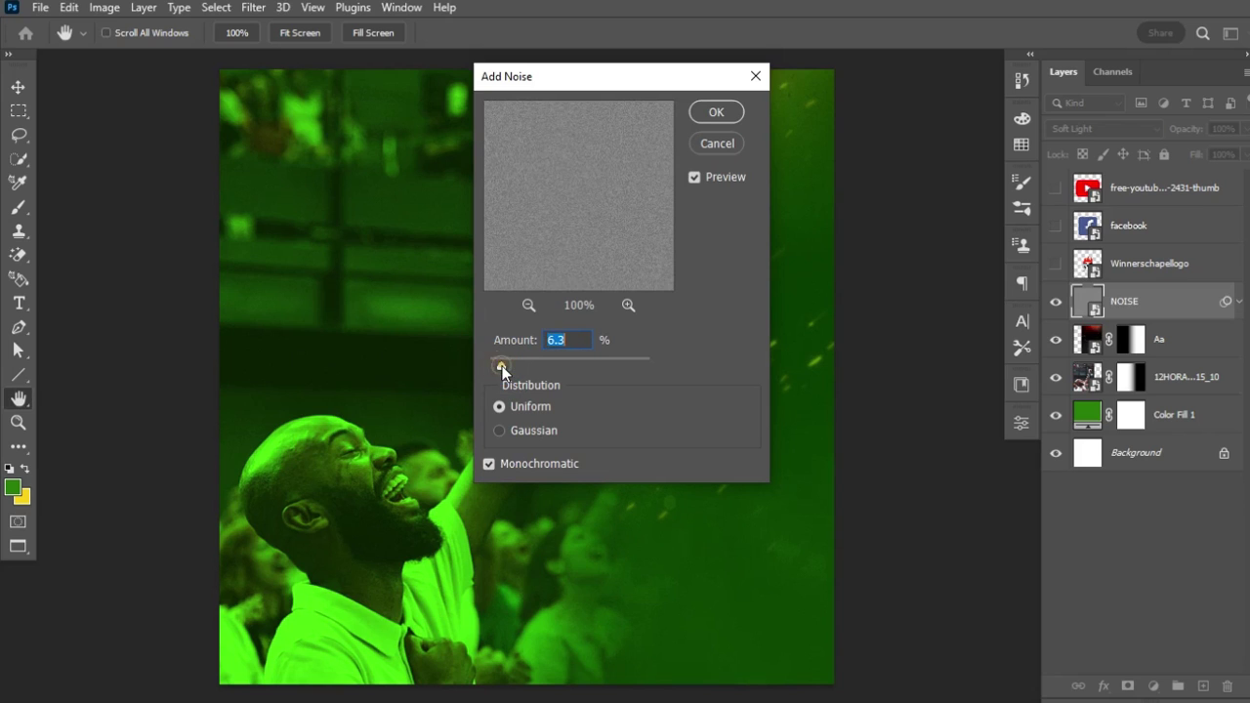
click(717, 114)
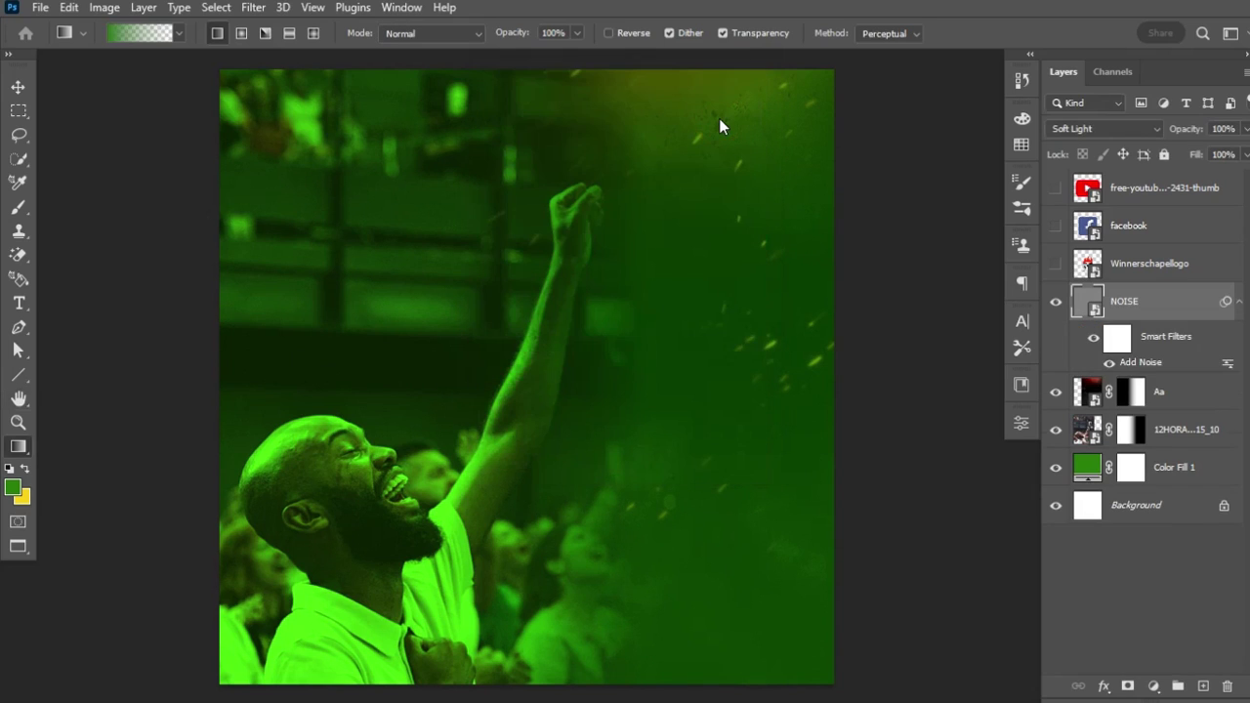
click(1241, 305)
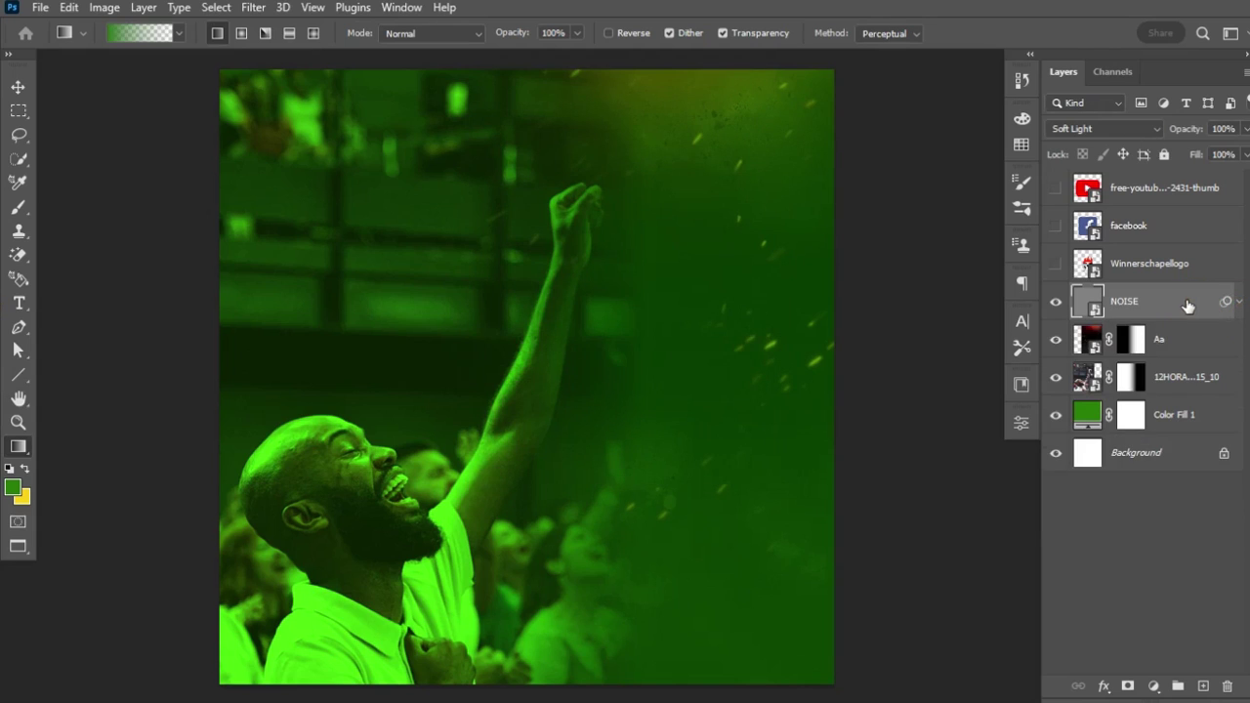
- Group the layers from NOISE down to Color Fill 1 and name the group BG
shift+click(1207, 420)
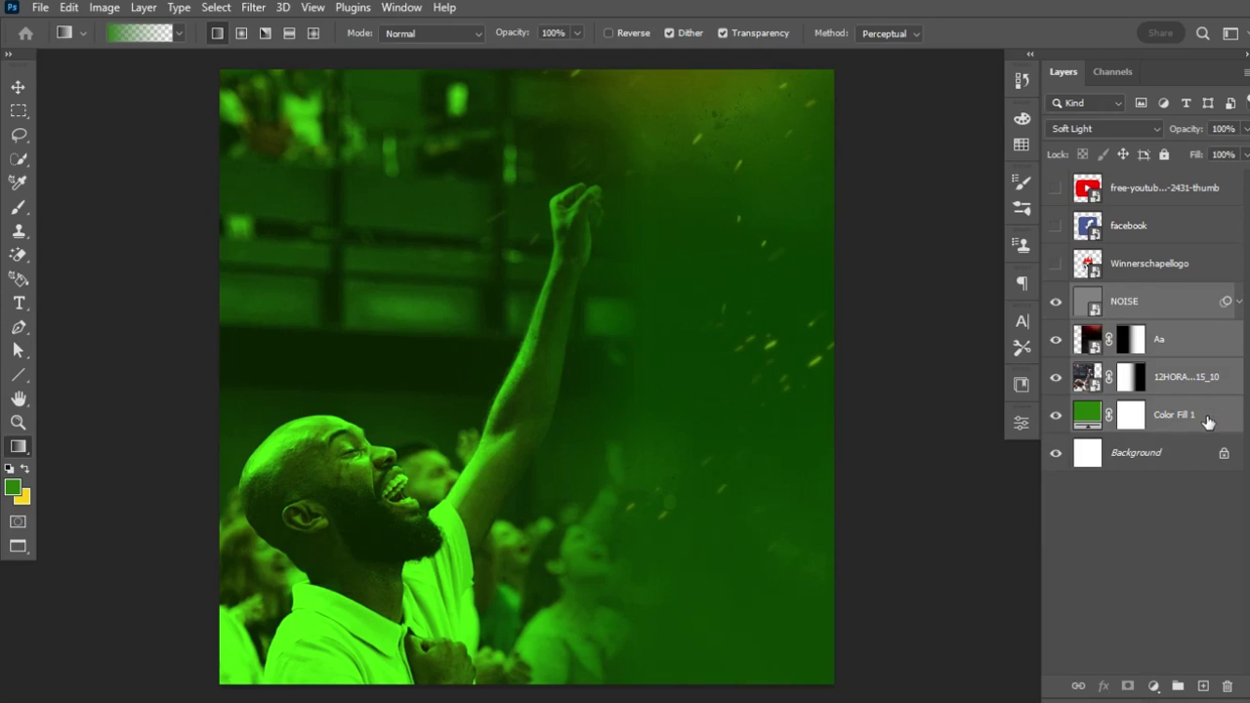
key(ctrl+g)
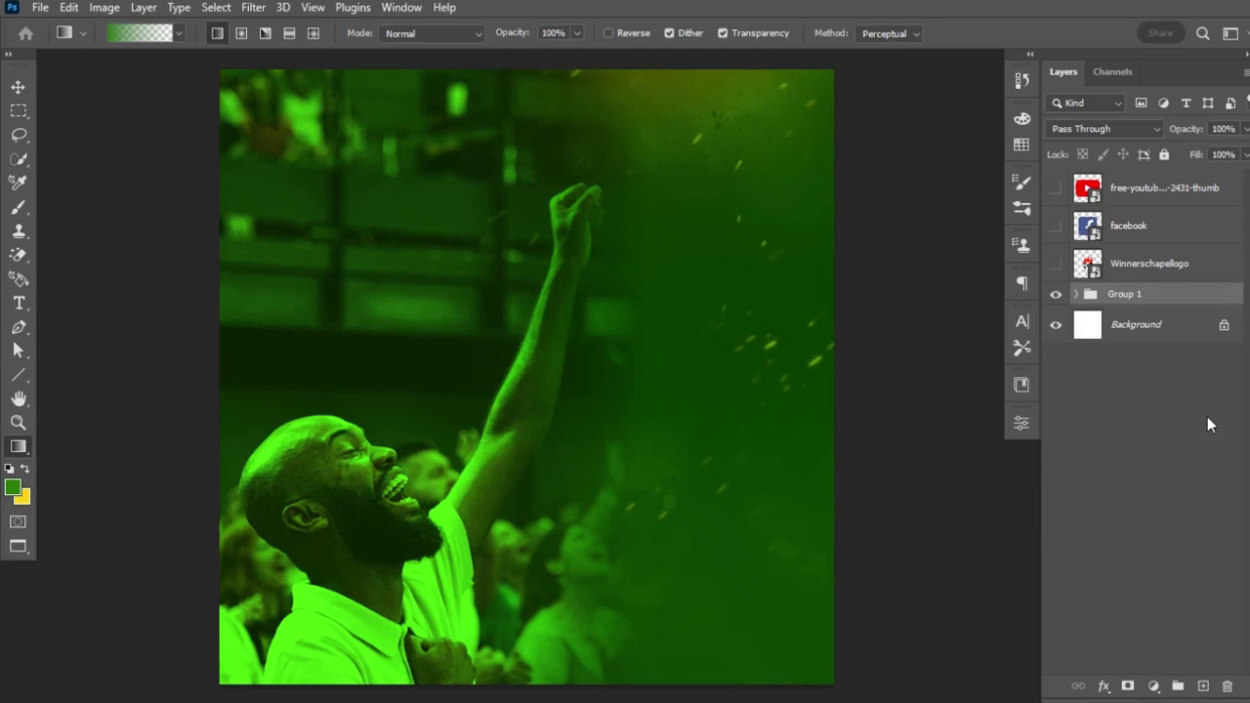
key(b)
double_click(1124, 293)
text(BG)
key(Return)
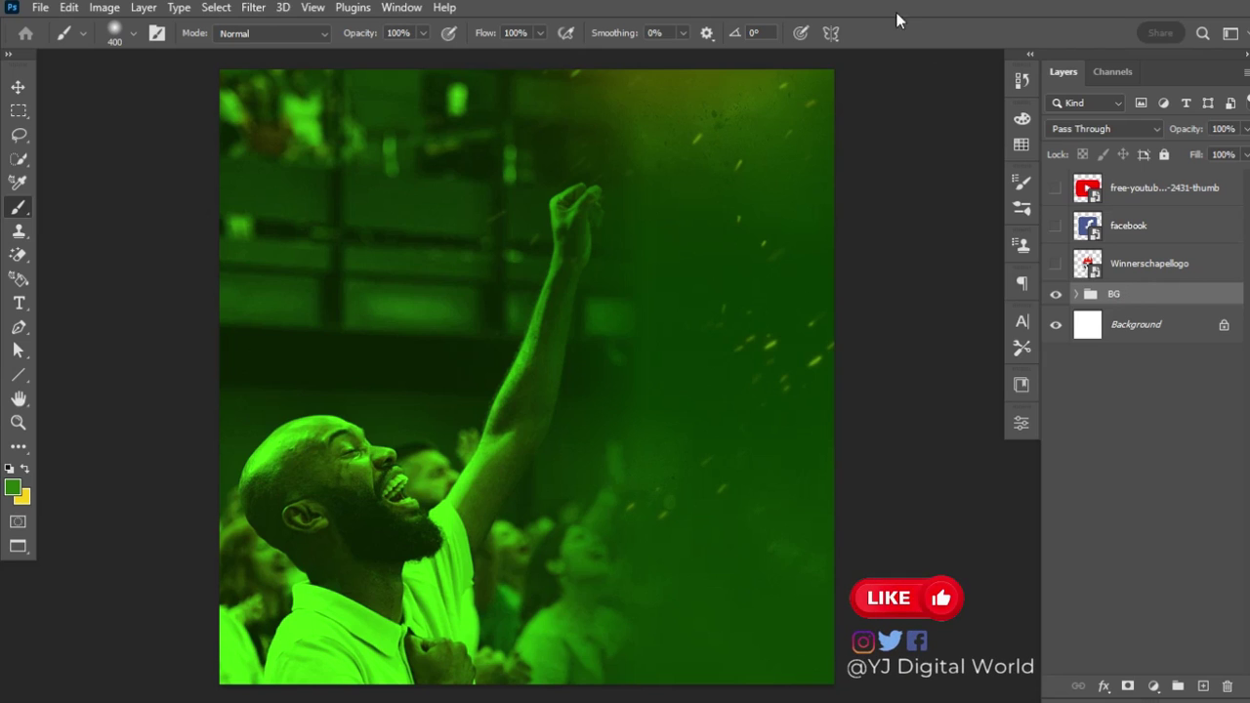
- Set up a new guide layout with 140 px margins on all four sides of the canvas
click(322, 8)
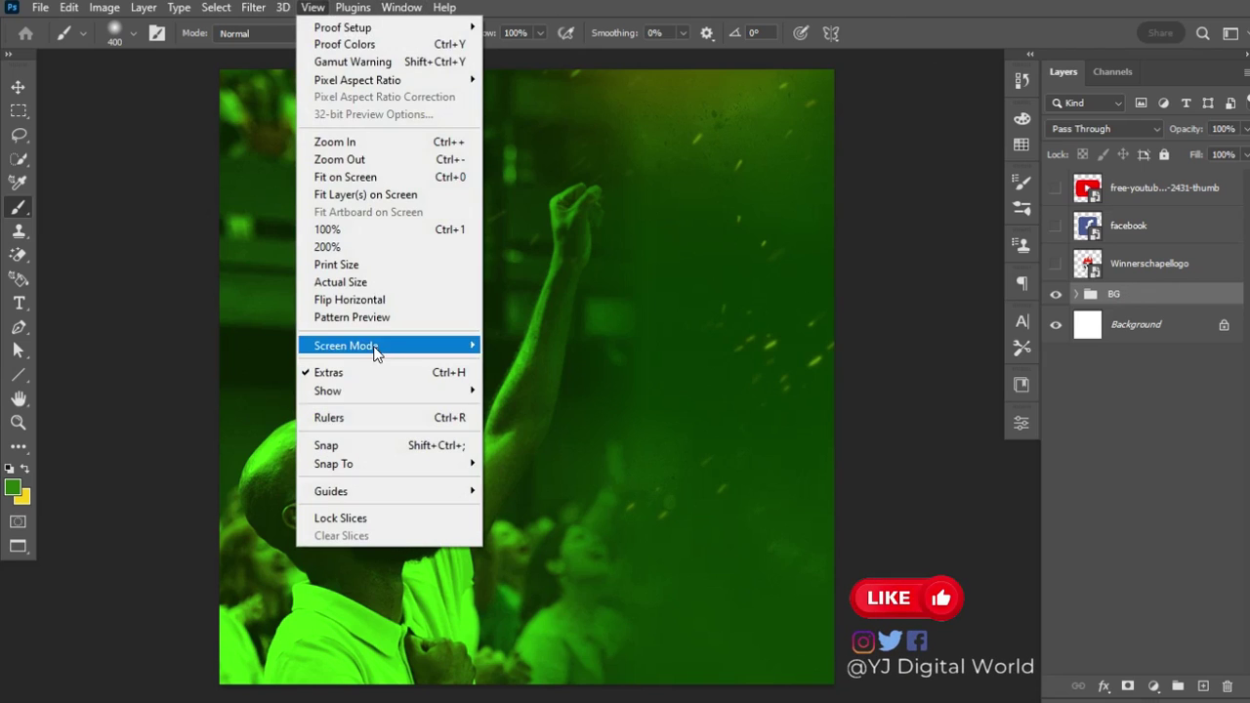
mouse_move(413, 494)
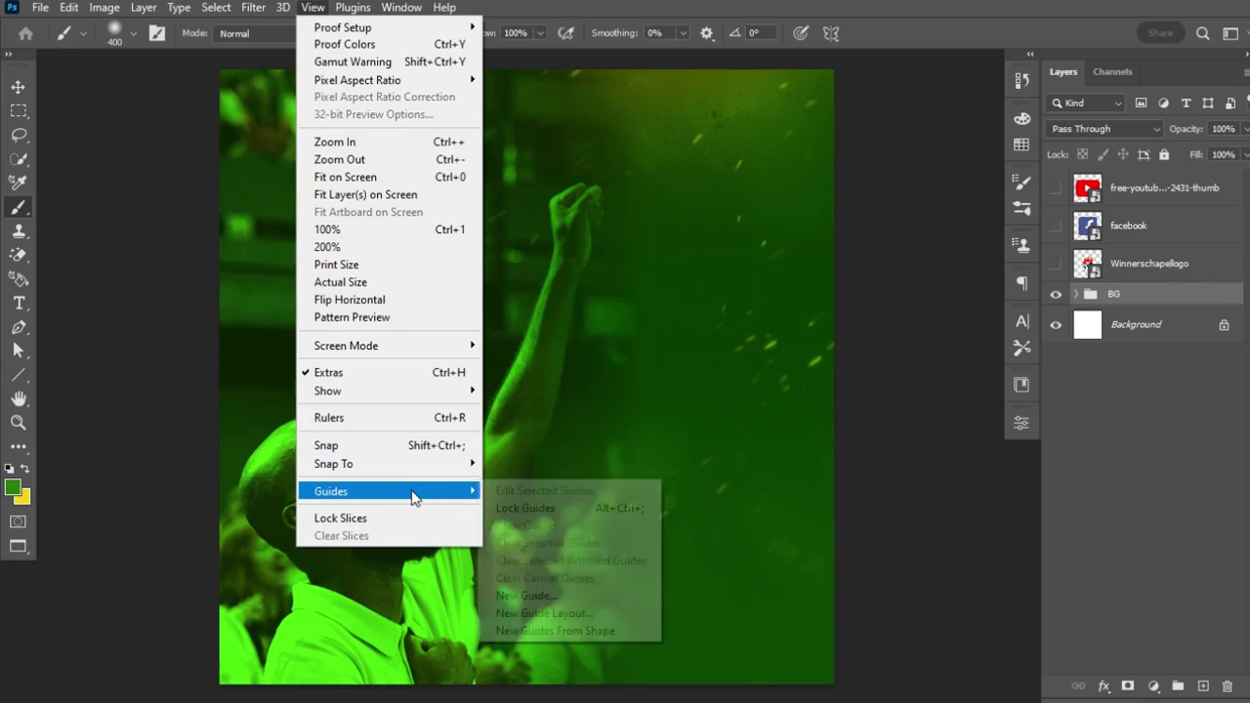
click(574, 615)
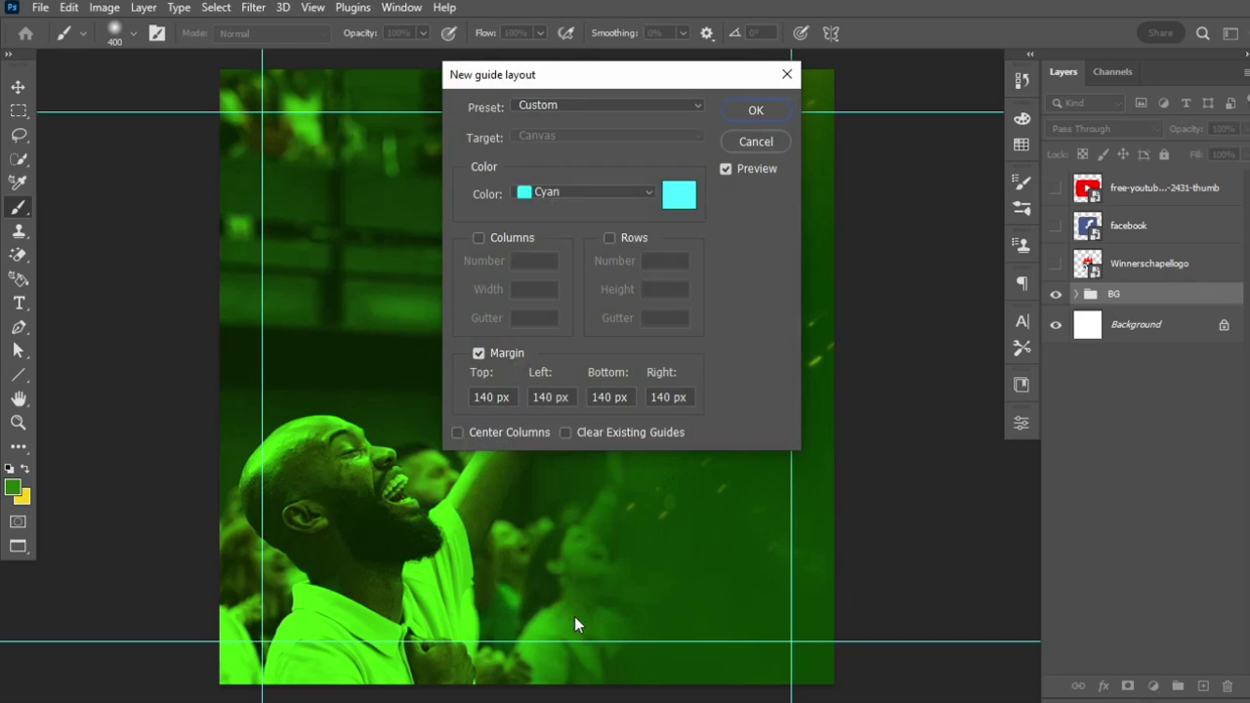
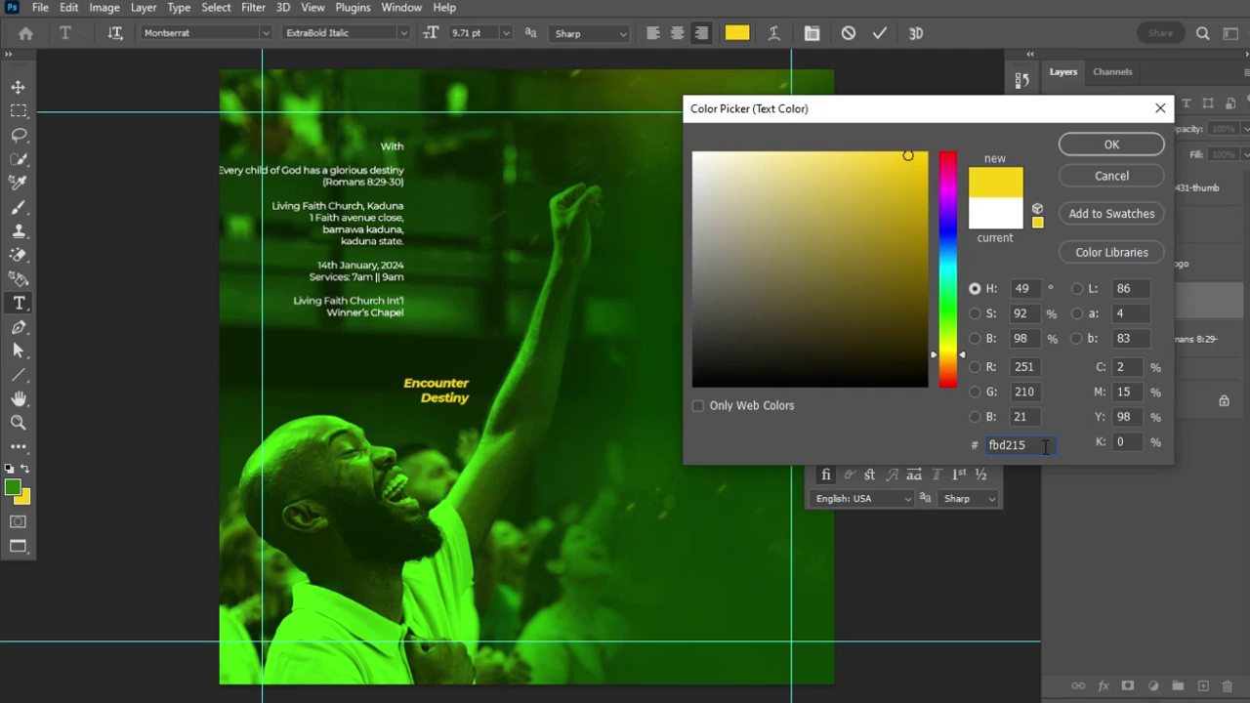
- Color the Encounter Destiny title yellow fbd215 and set its leading to 8 pt
click(1114, 143)
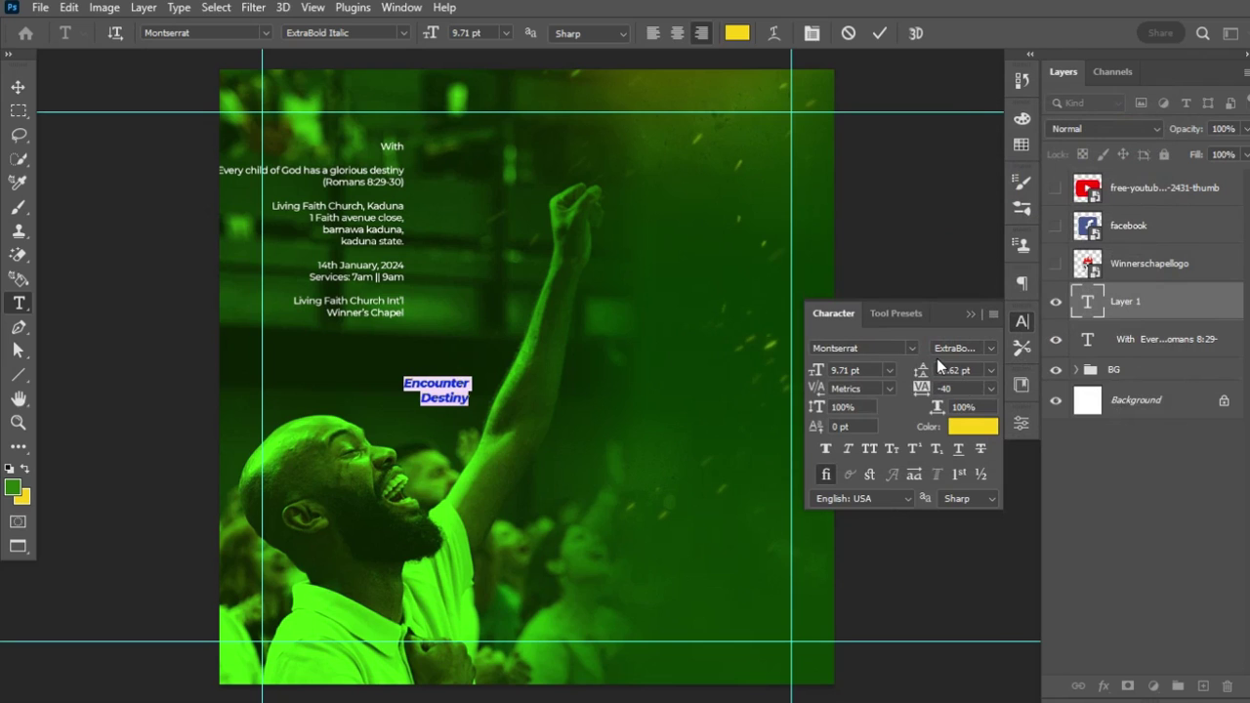
click(423, 8)
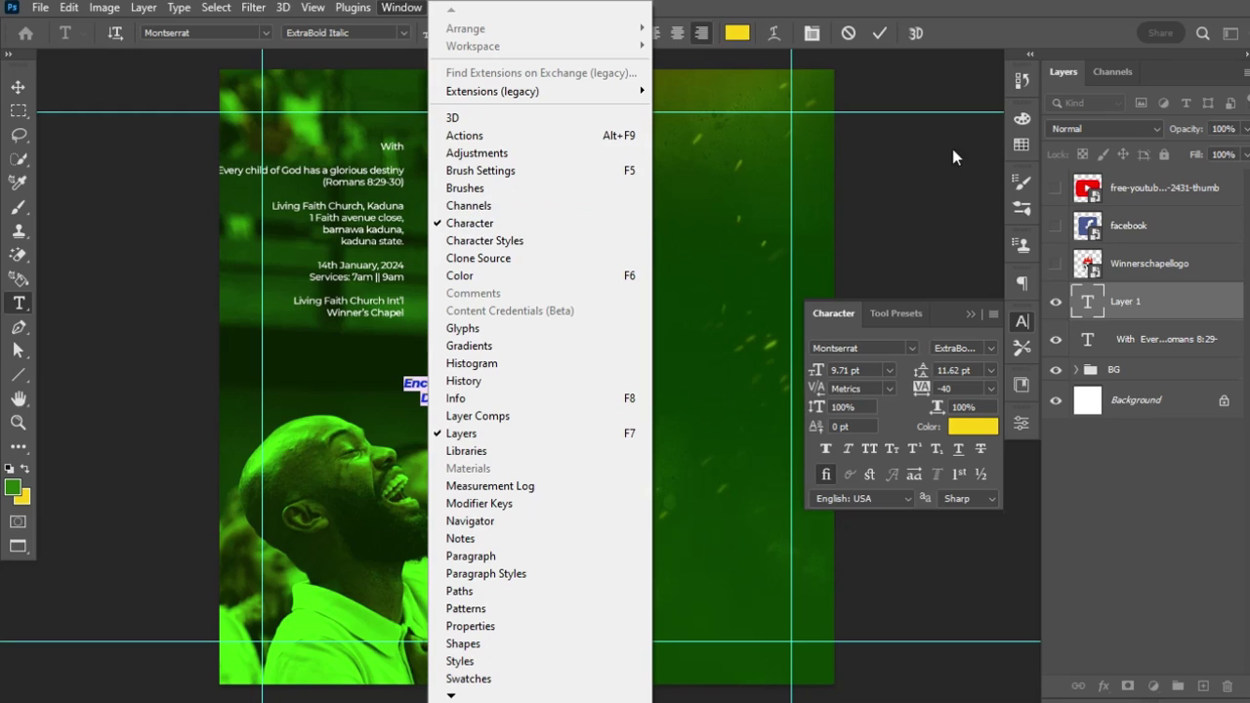
click(952, 311)
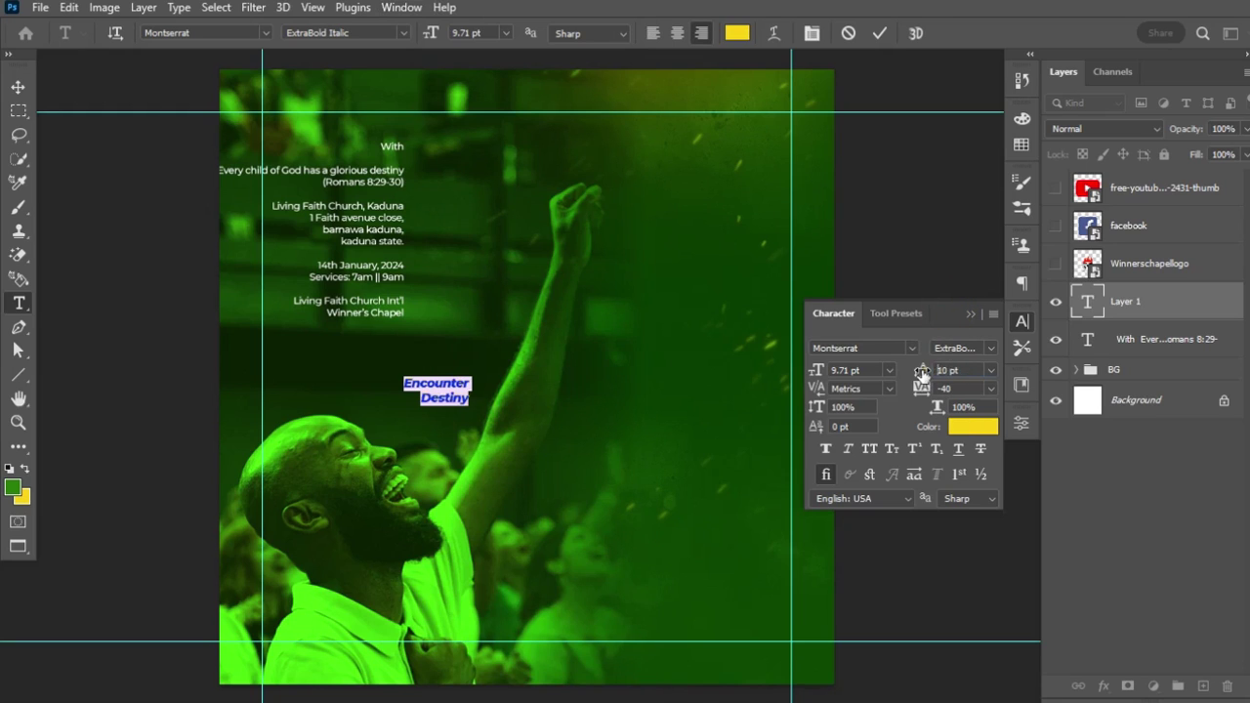
drag(922, 370, 920, 373)
click(880, 34)
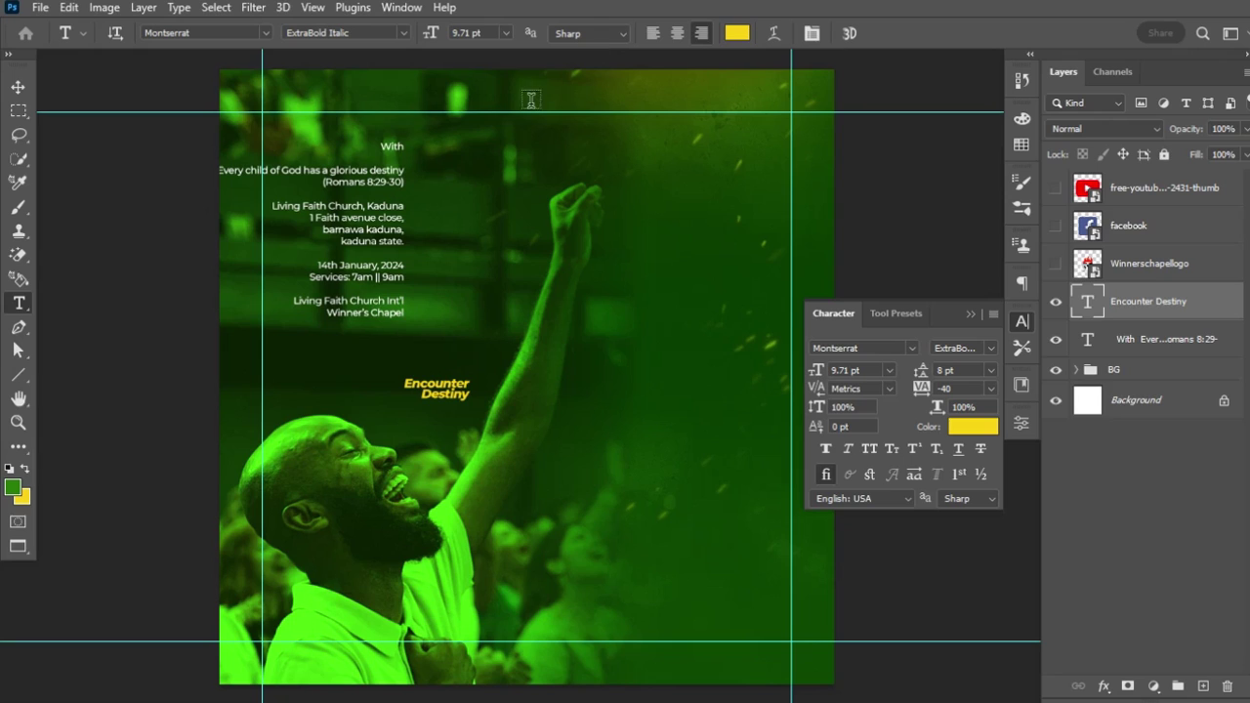
- Enlarge the Encounter Destiny title to about 56 pt and align its right edge with the right margin guide
click(19, 86)
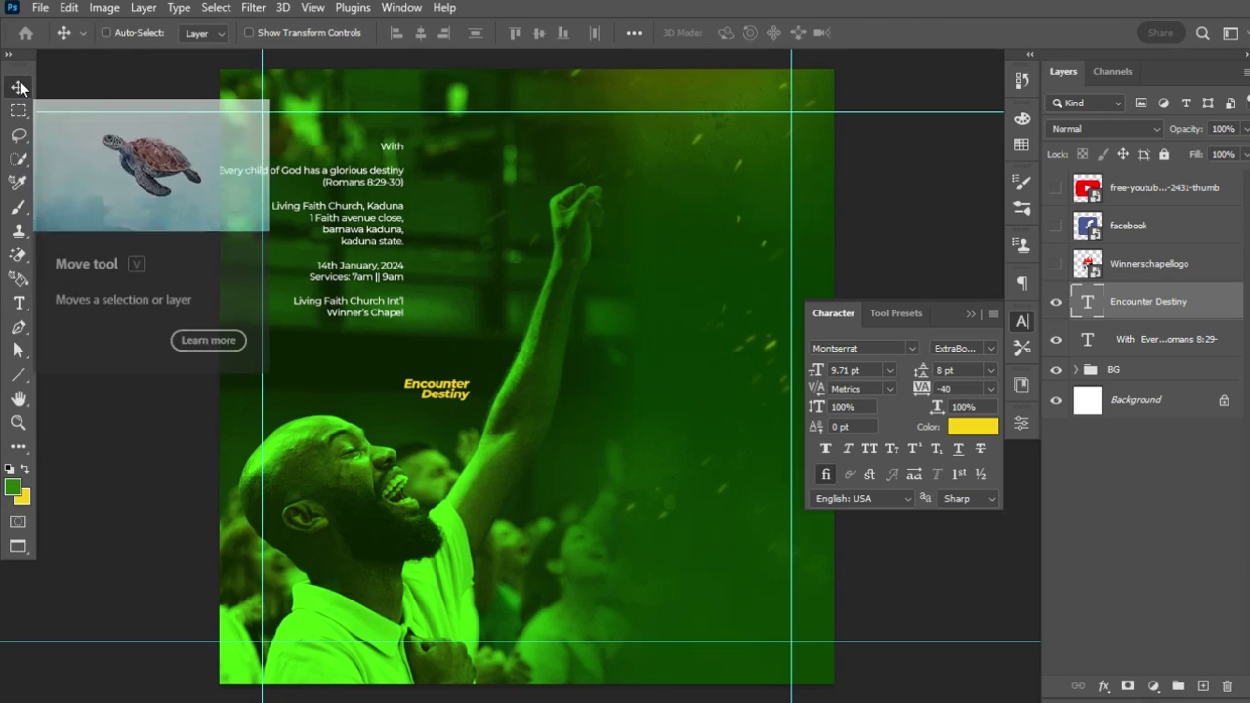
key(ctrl+t)
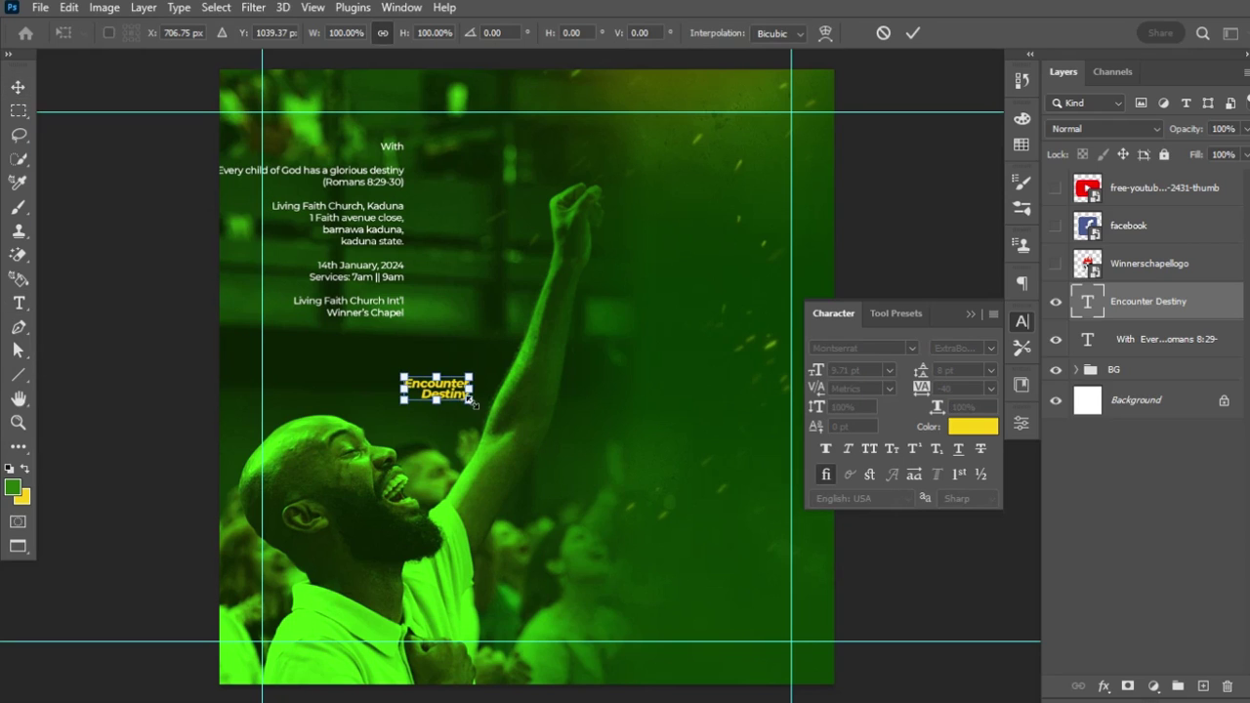
drag(469, 401, 734, 510)
drag(665, 436, 718, 401)
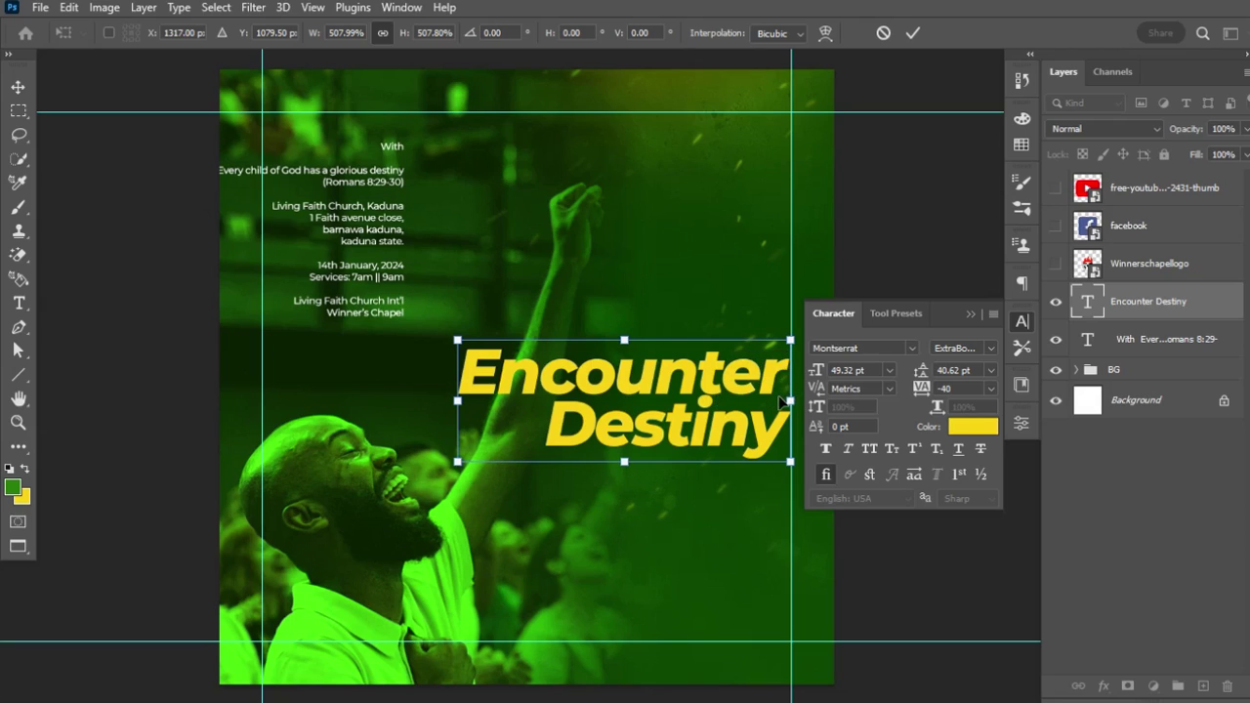
key(Right)
key(Right)
key(Right)
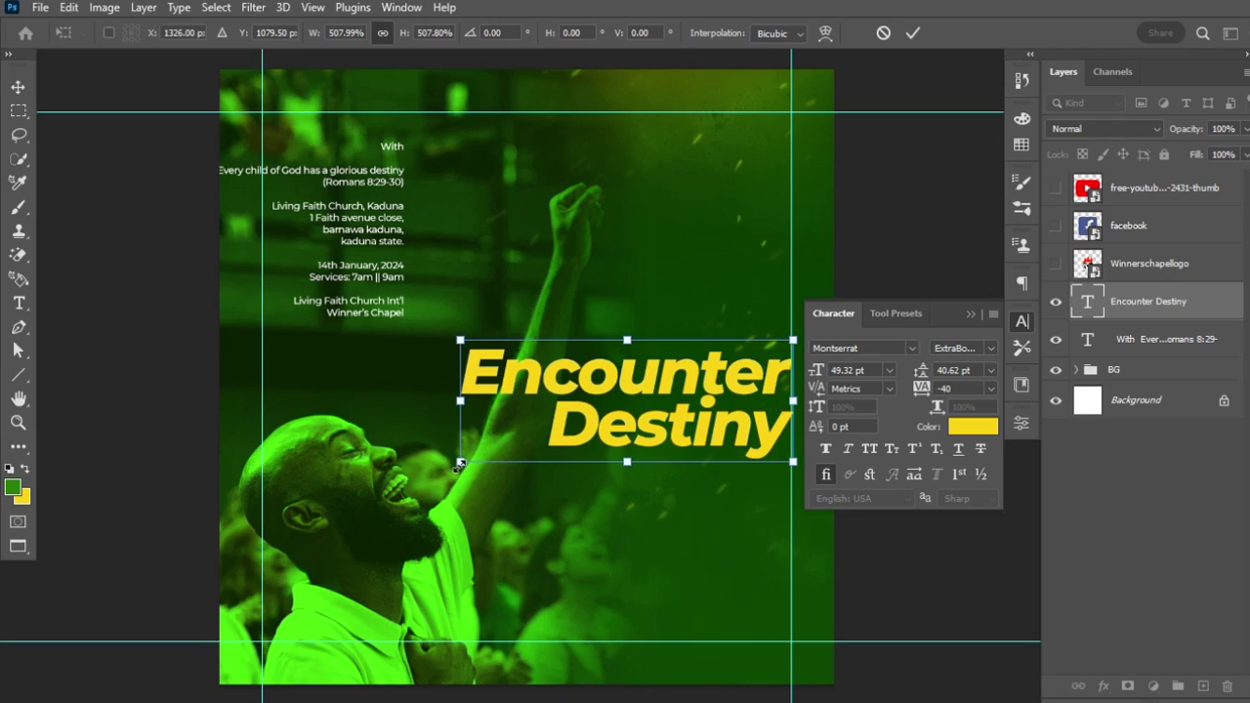
drag(459, 463, 415, 477)
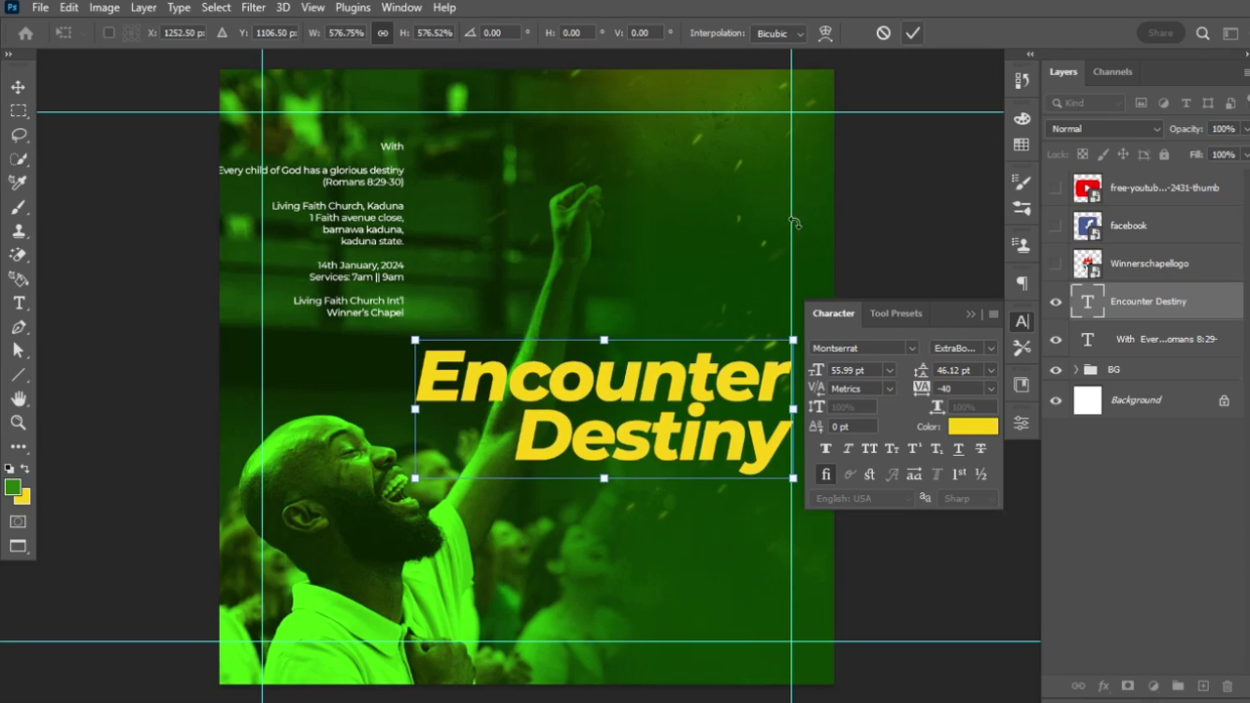
click(910, 36)
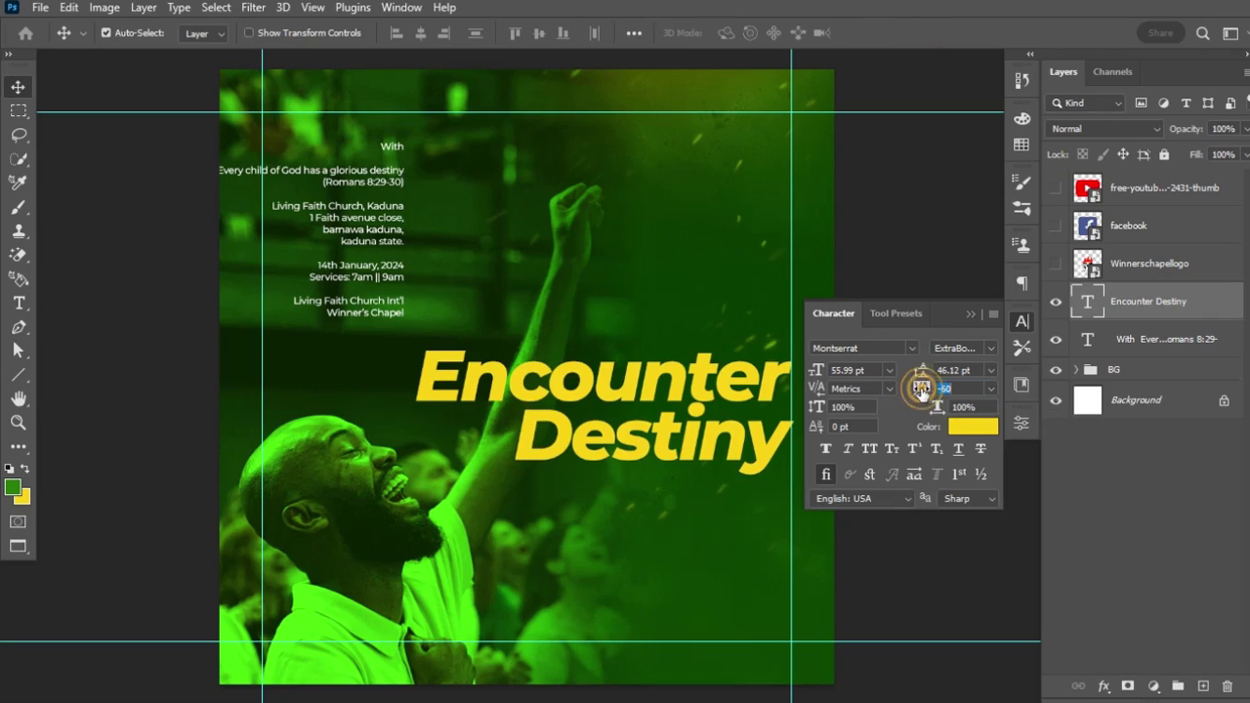
- Tighten the Encounter Destiny title's tracking to -80 and scale it up to about 61 pt, keeping it against the right margin guide
drag(921, 393, 914, 389)
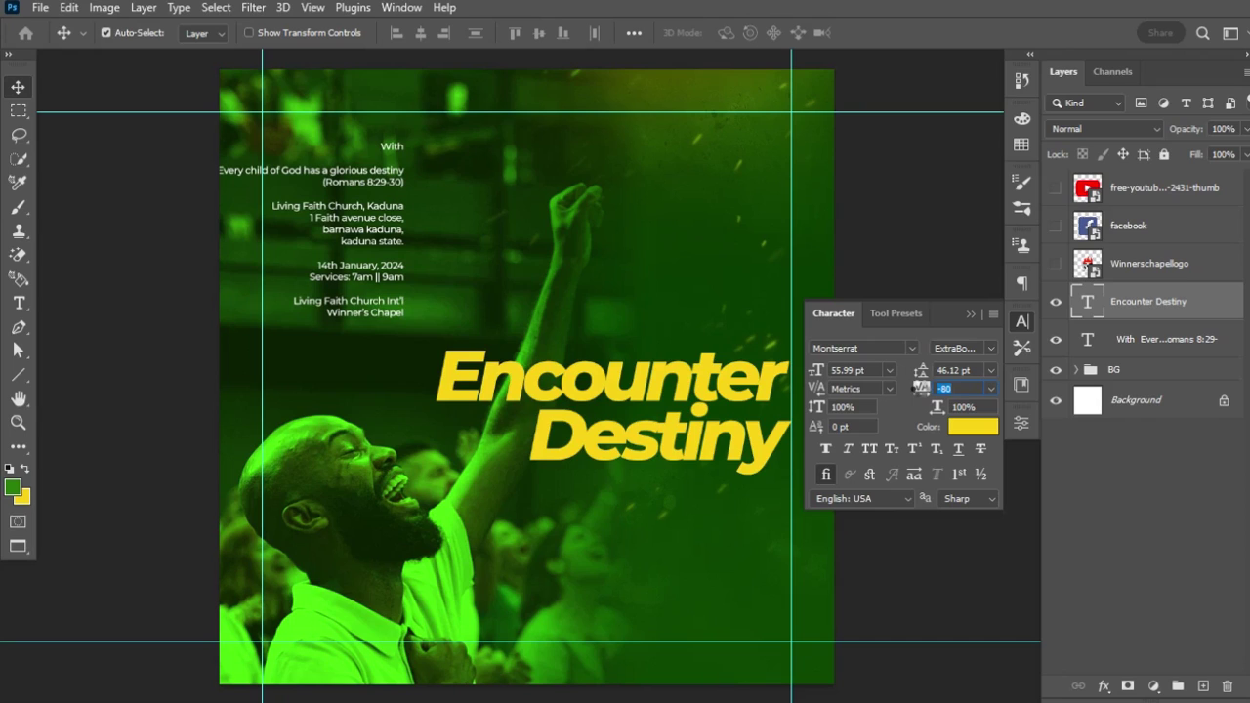
click(970, 313)
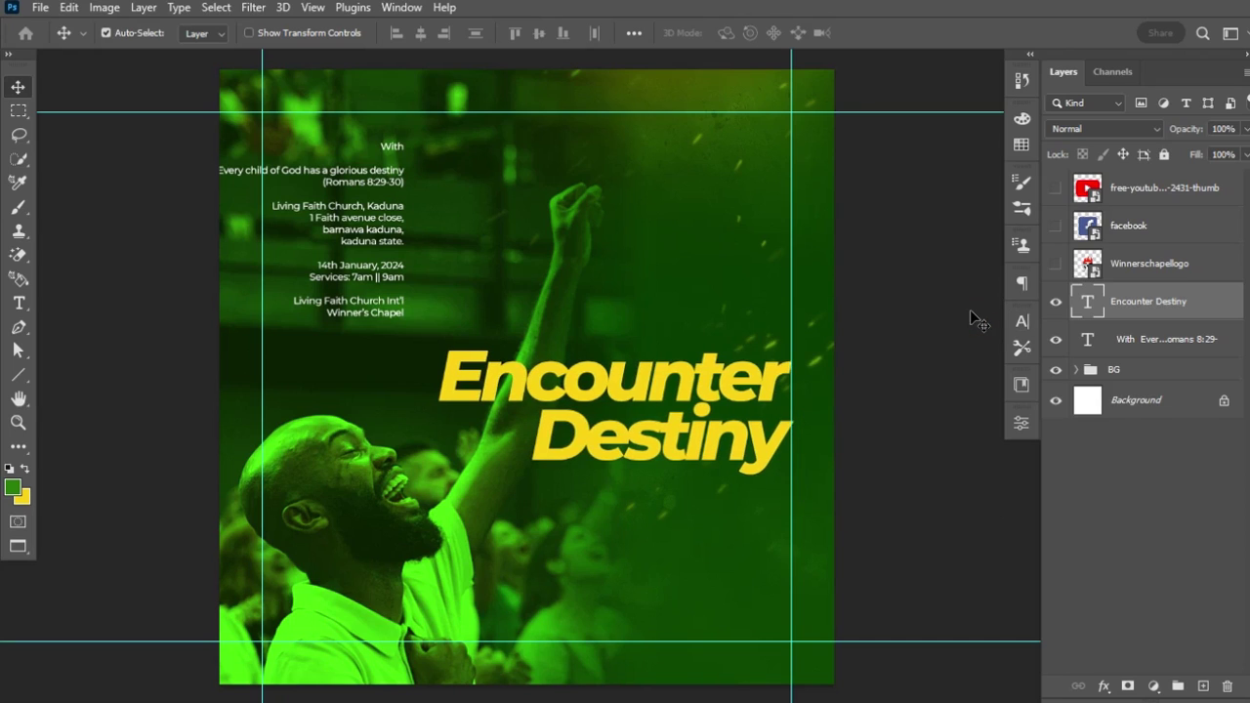
key(ctrl+t)
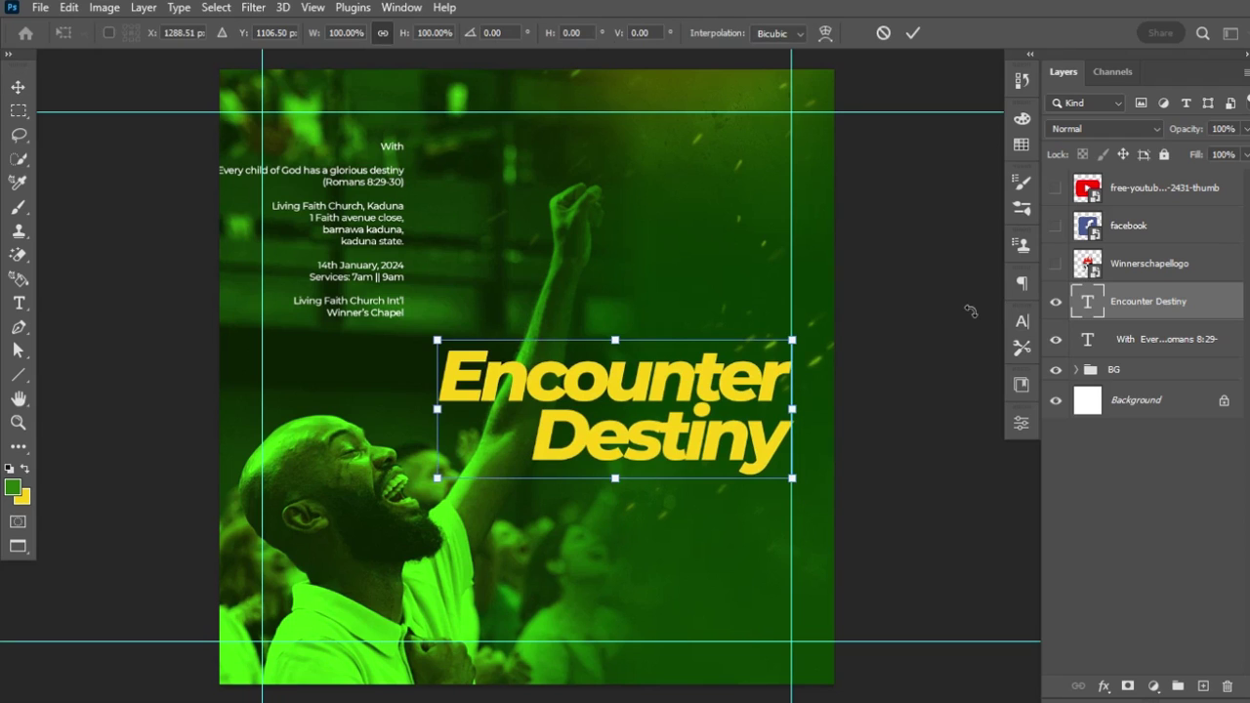
drag(439, 478, 408, 497)
key(Return)
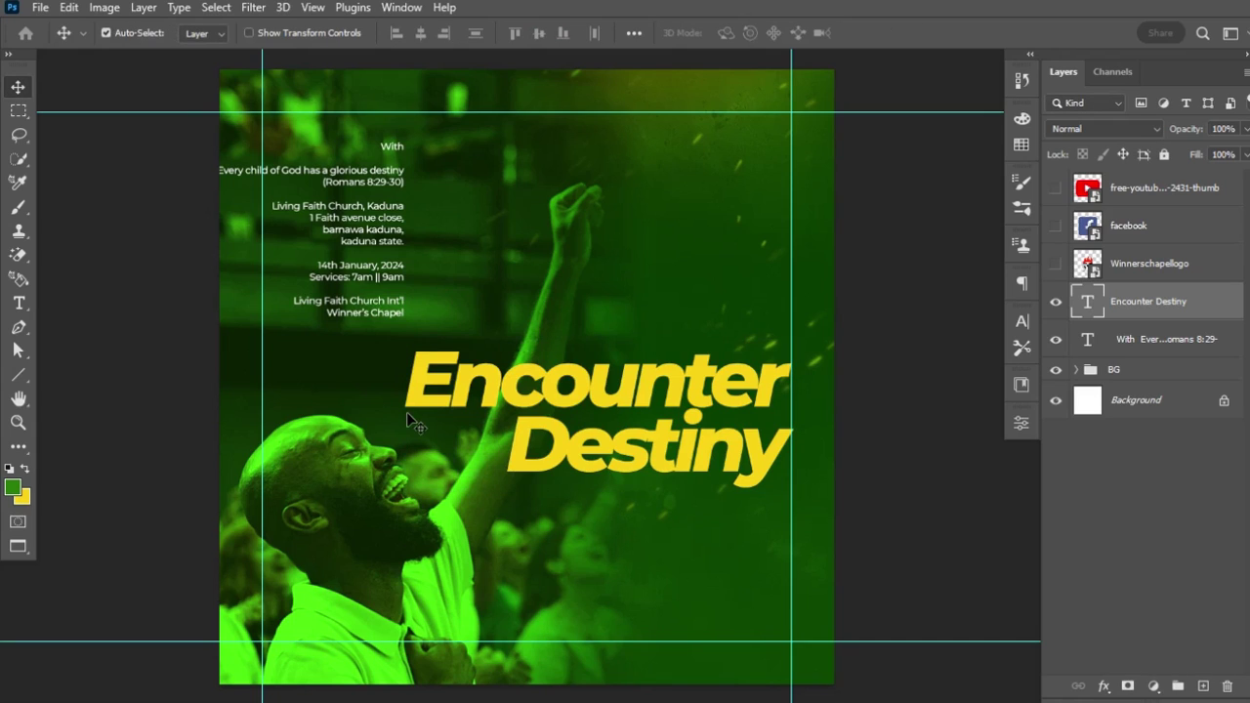
- Add a separate text layer reading With, scale it to about 35 pt, and place it just before Destiny beneath Encounter
key(t)
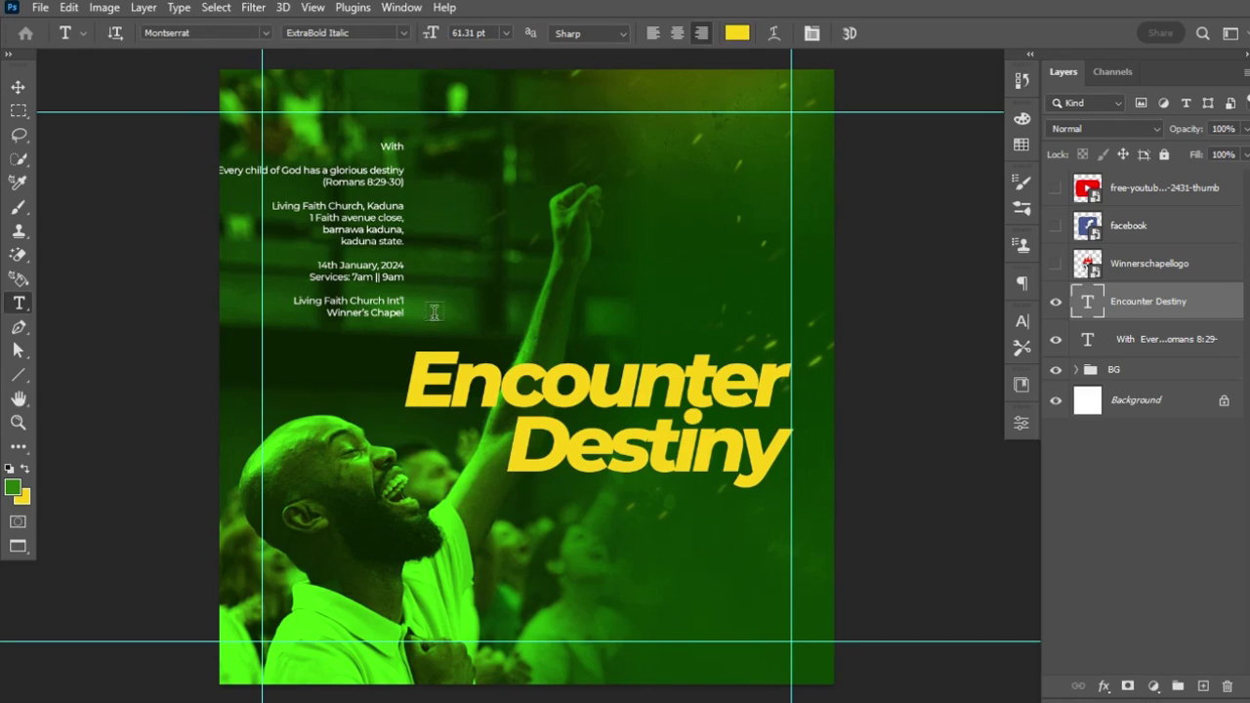
click(411, 495)
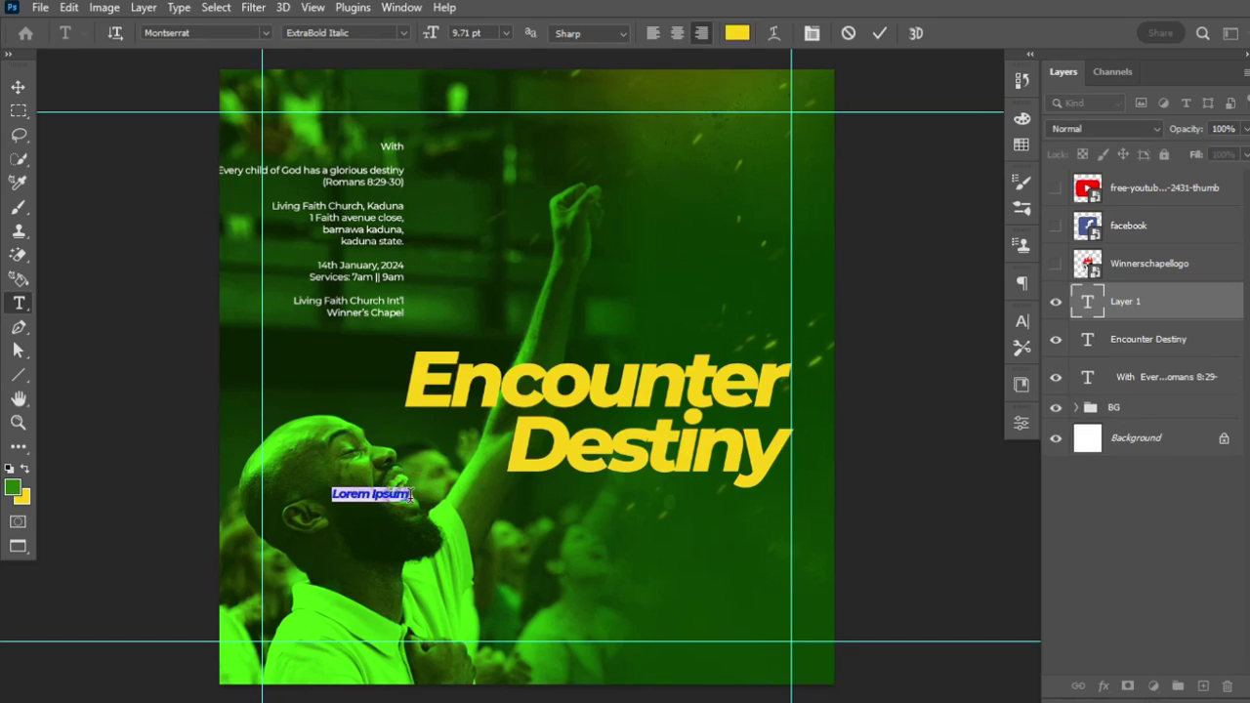
text(With)
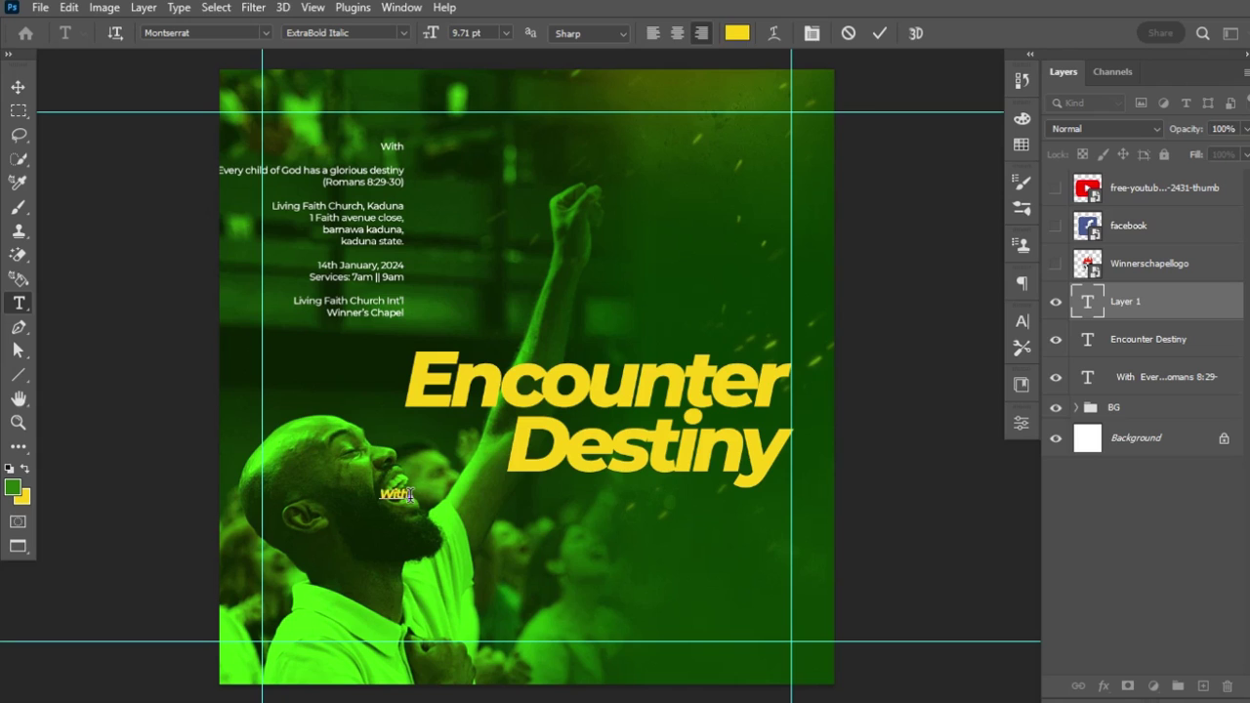
key(ctrl+Return)
key(ctrl+t)
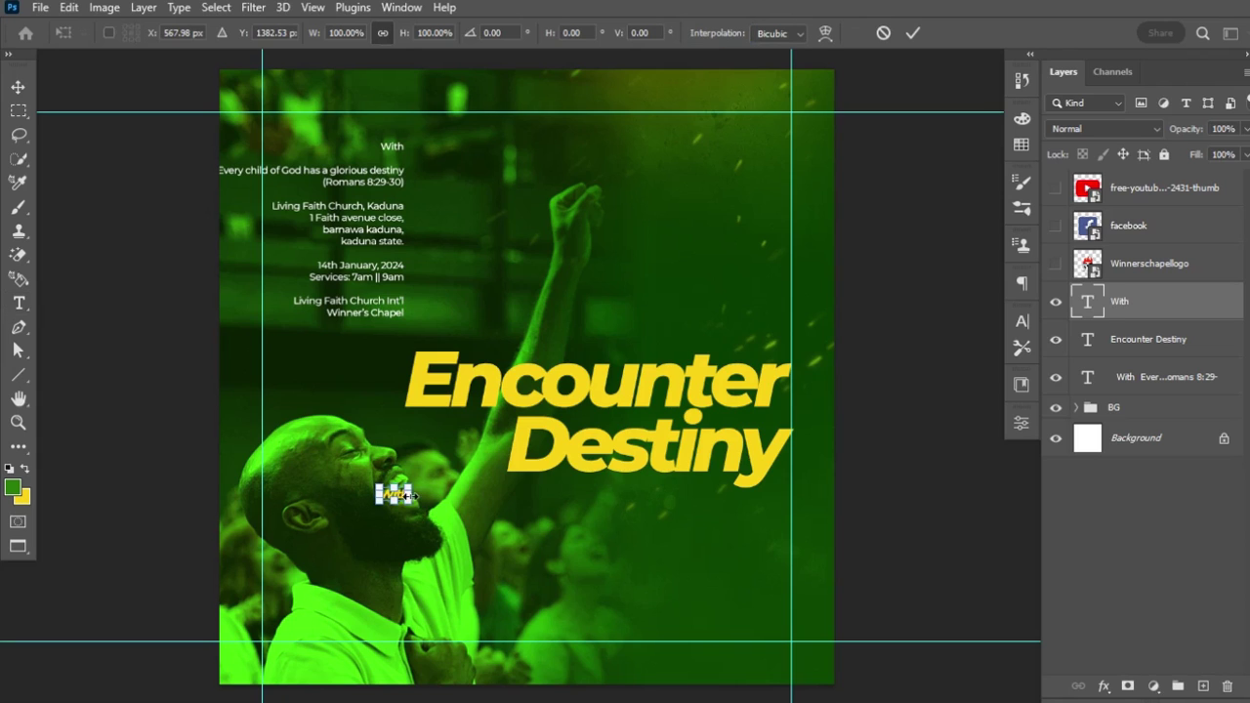
drag(412, 482, 513, 437)
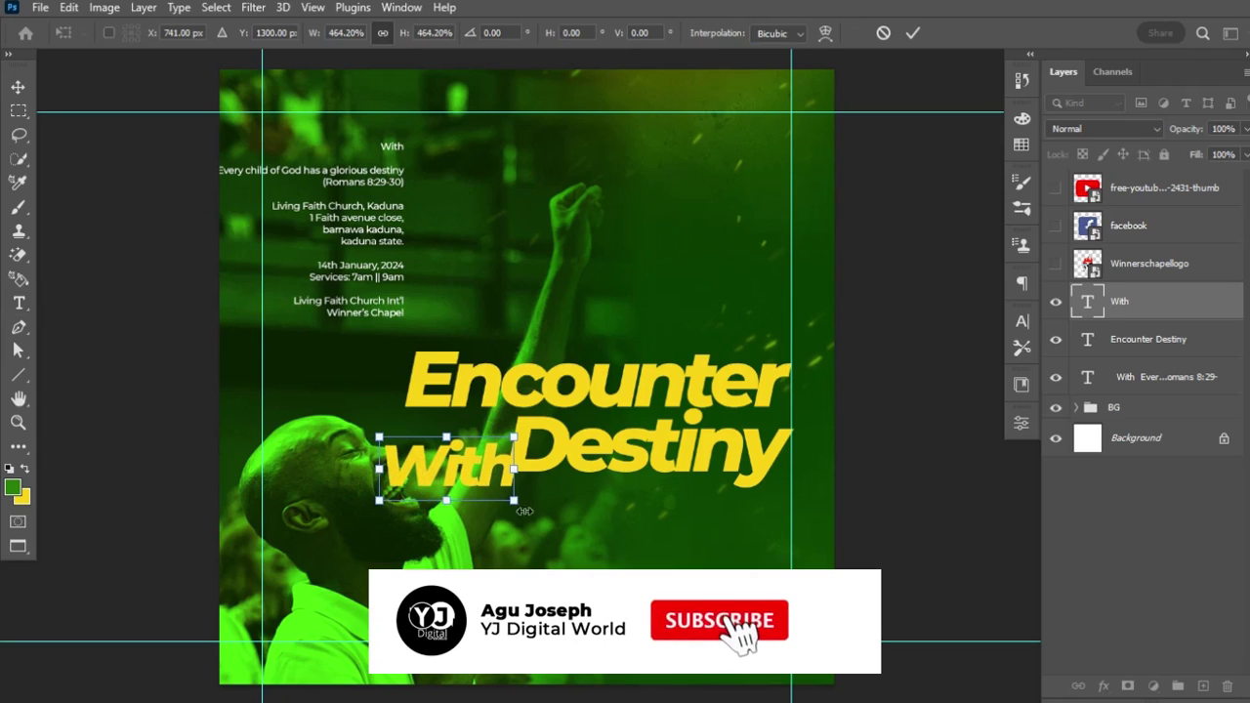
drag(515, 503, 499, 463)
key(Return)
- Color the word With white ffffff and lower it slightly beside Destiny
key(t)
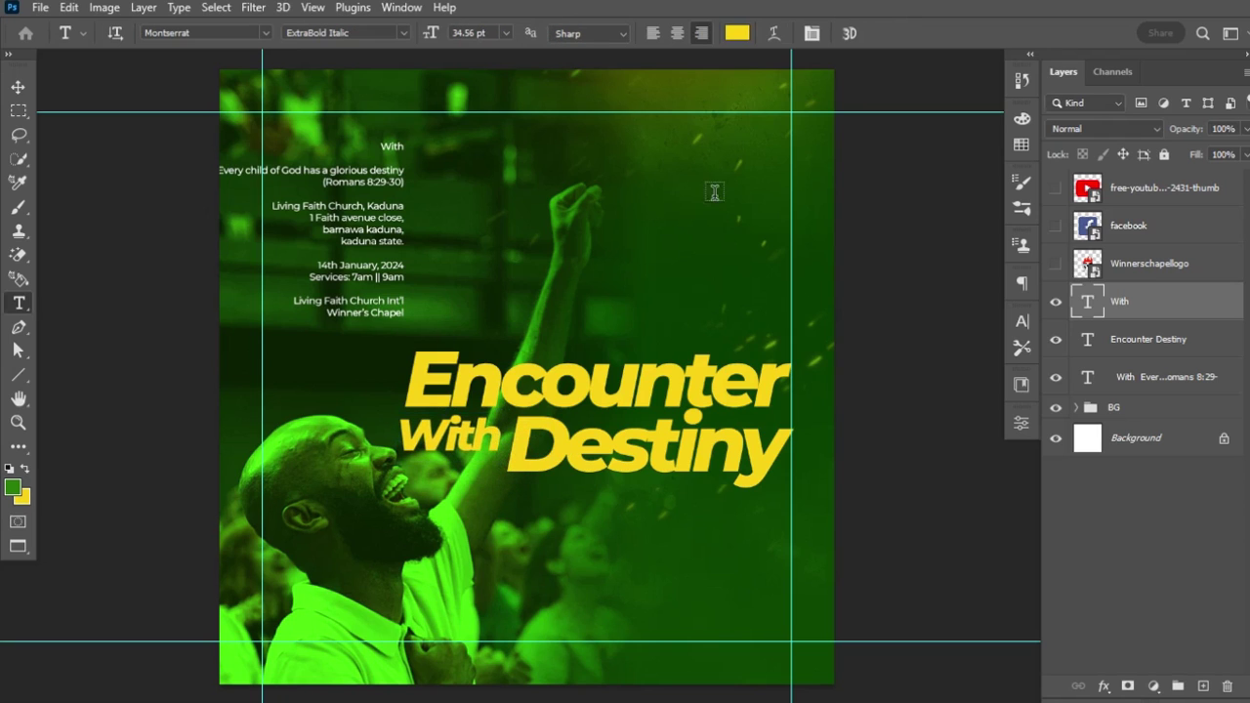
click(739, 33)
click(696, 154)
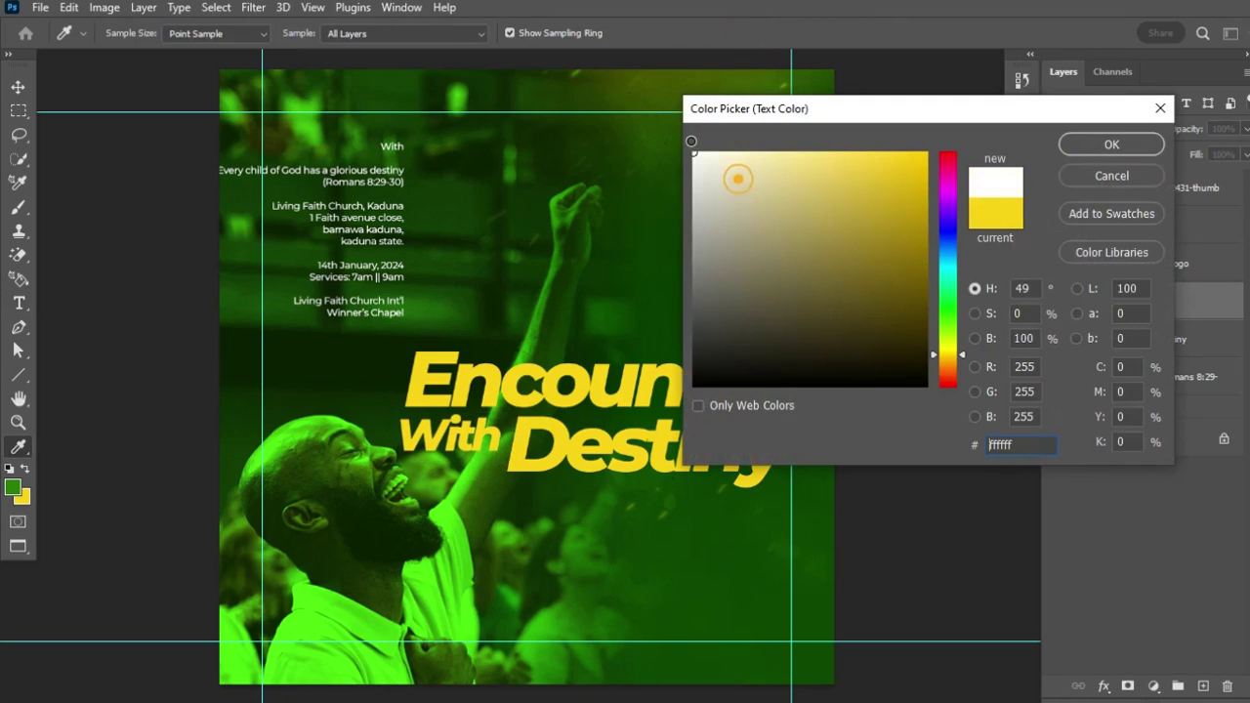
click(1087, 146)
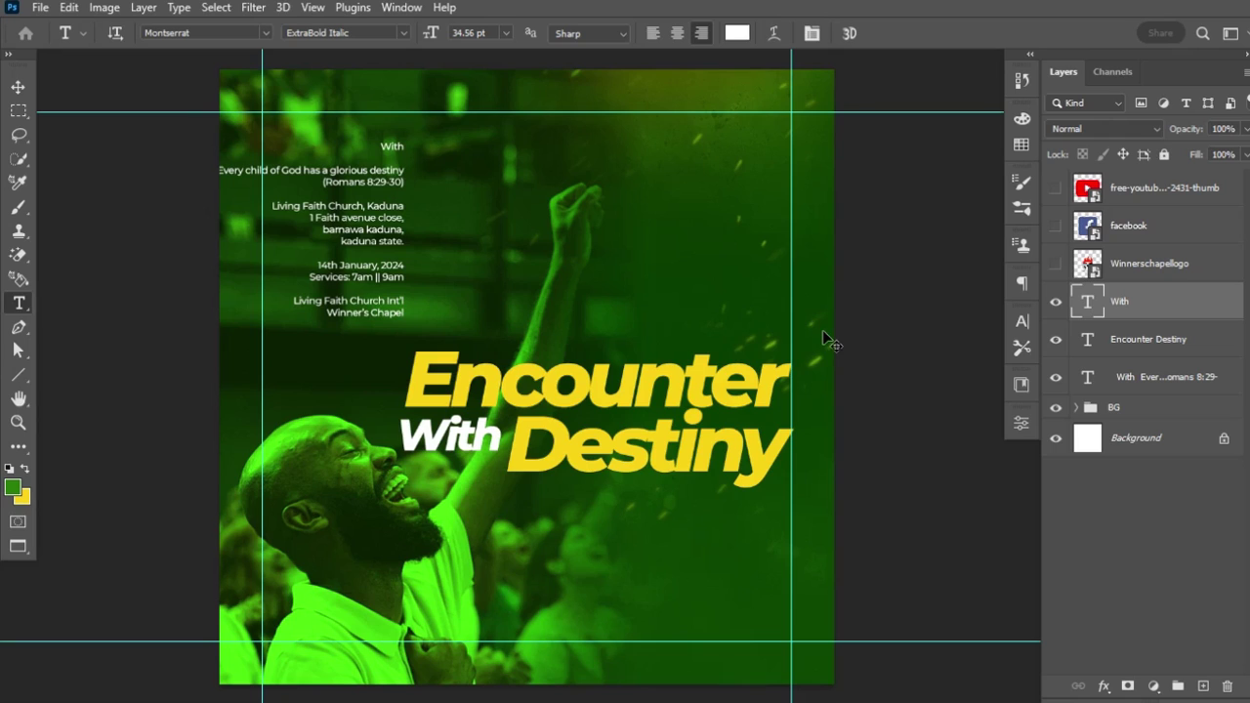
key(ctrl+t)
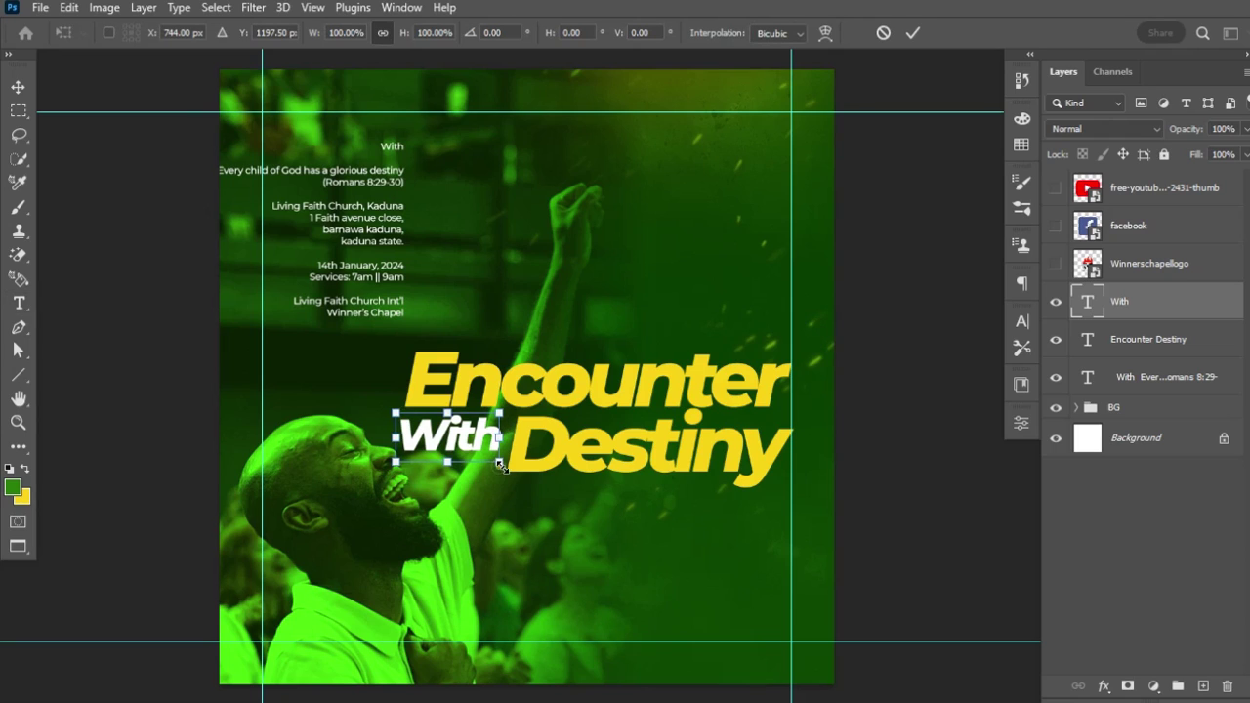
mouse_move(500, 465)
mouse_down()
mouse_move(510, 480)
mouse_move(503, 467)
mouse_up()
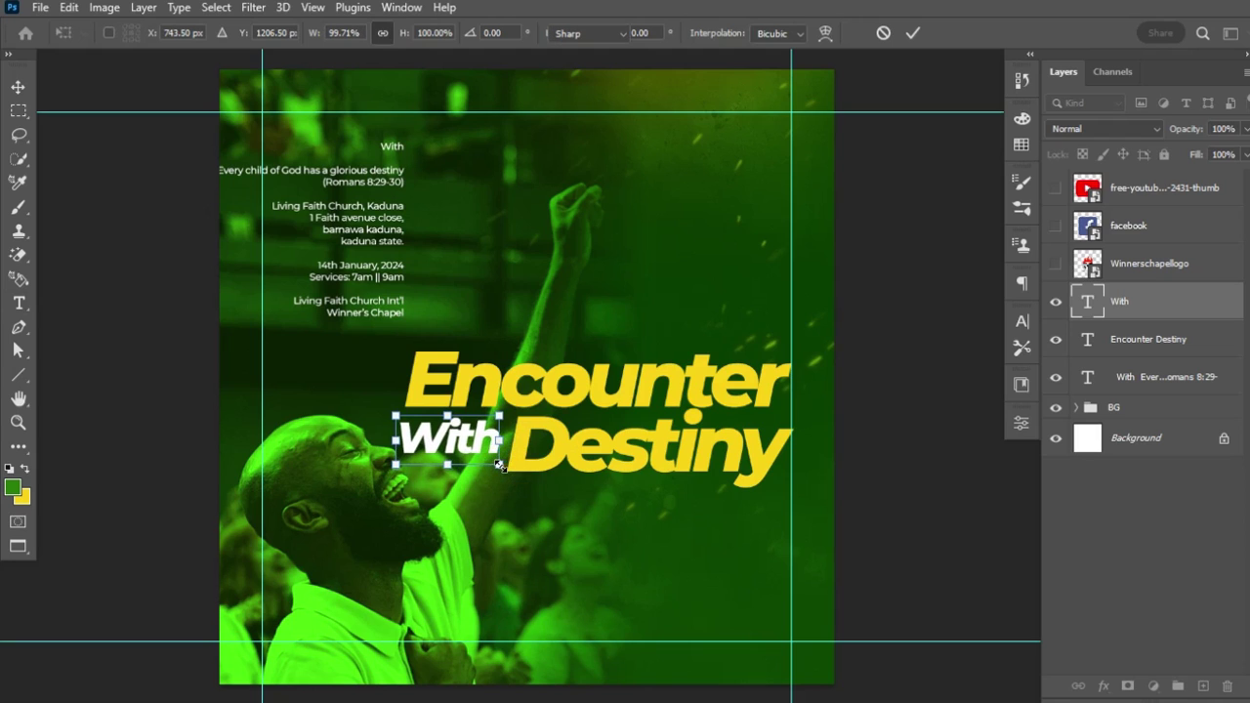
key(Return)
- Change the font style of the word With to Montserrat SemiBold Italic
click(403, 34)
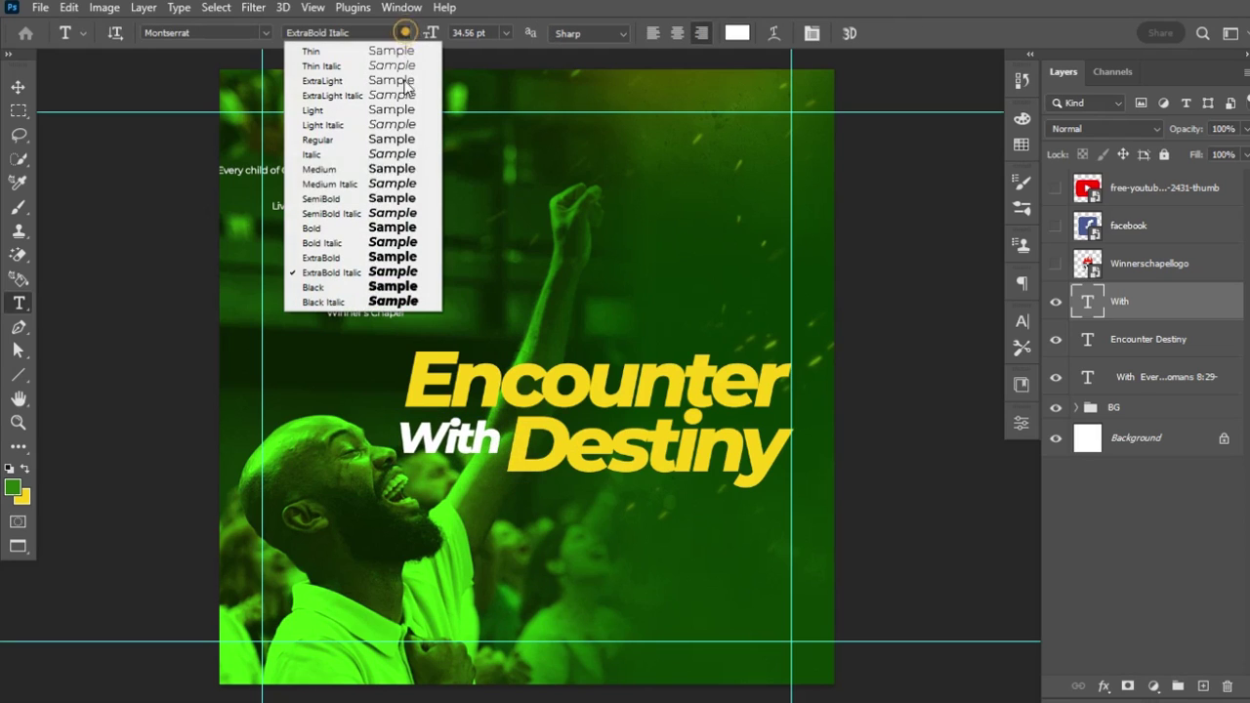
click(363, 196)
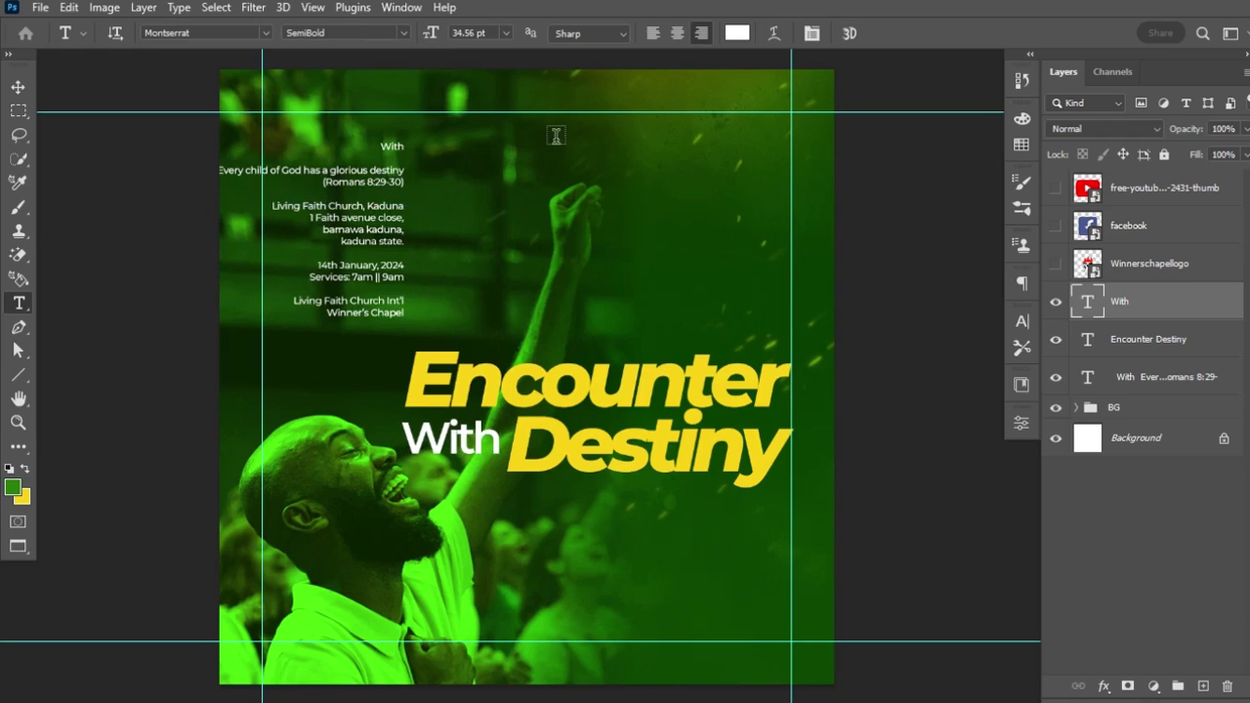
click(404, 32)
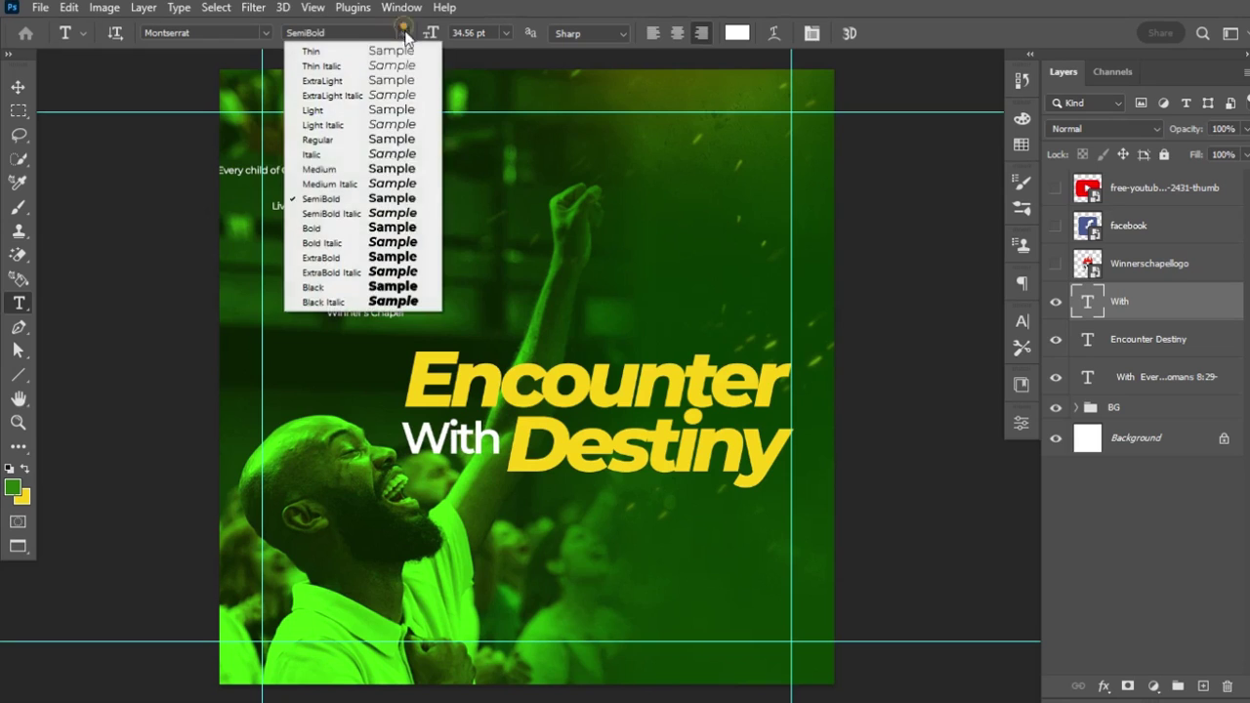
click(399, 213)
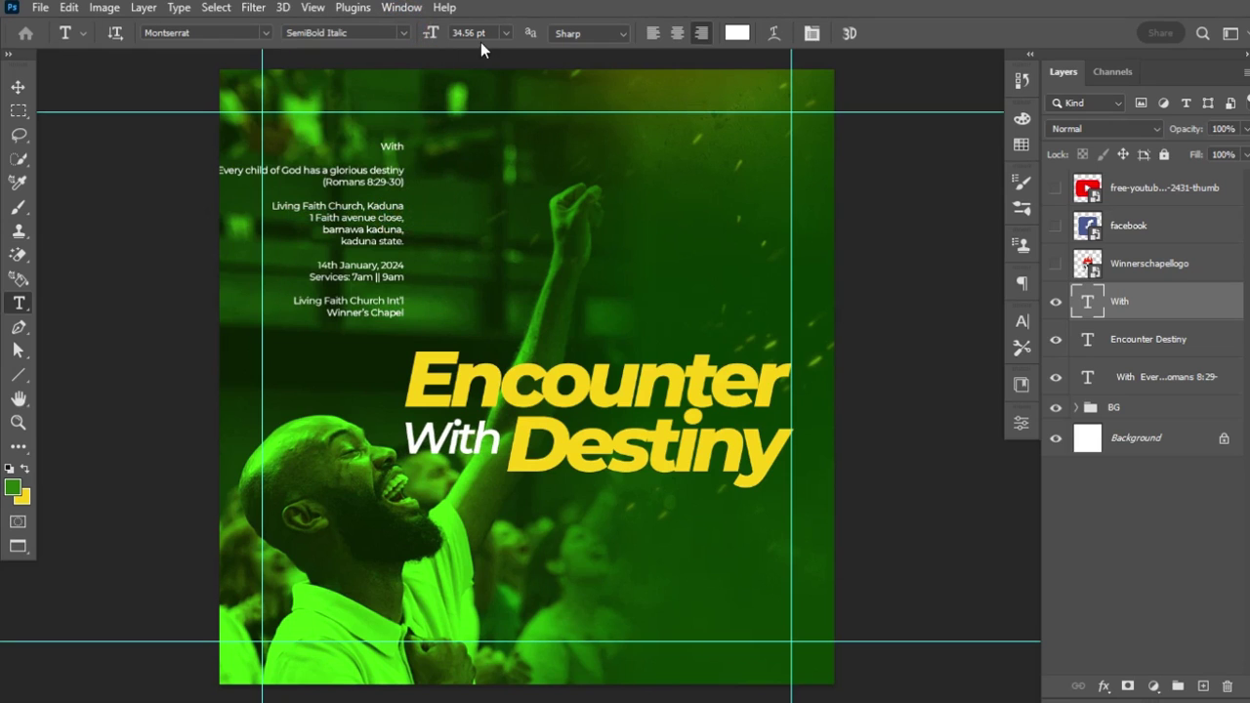
- Move "Every child of God has a glorious destiny (Romans 8:29-30)" out of the details text into its own text layer below the title
click(17, 88)
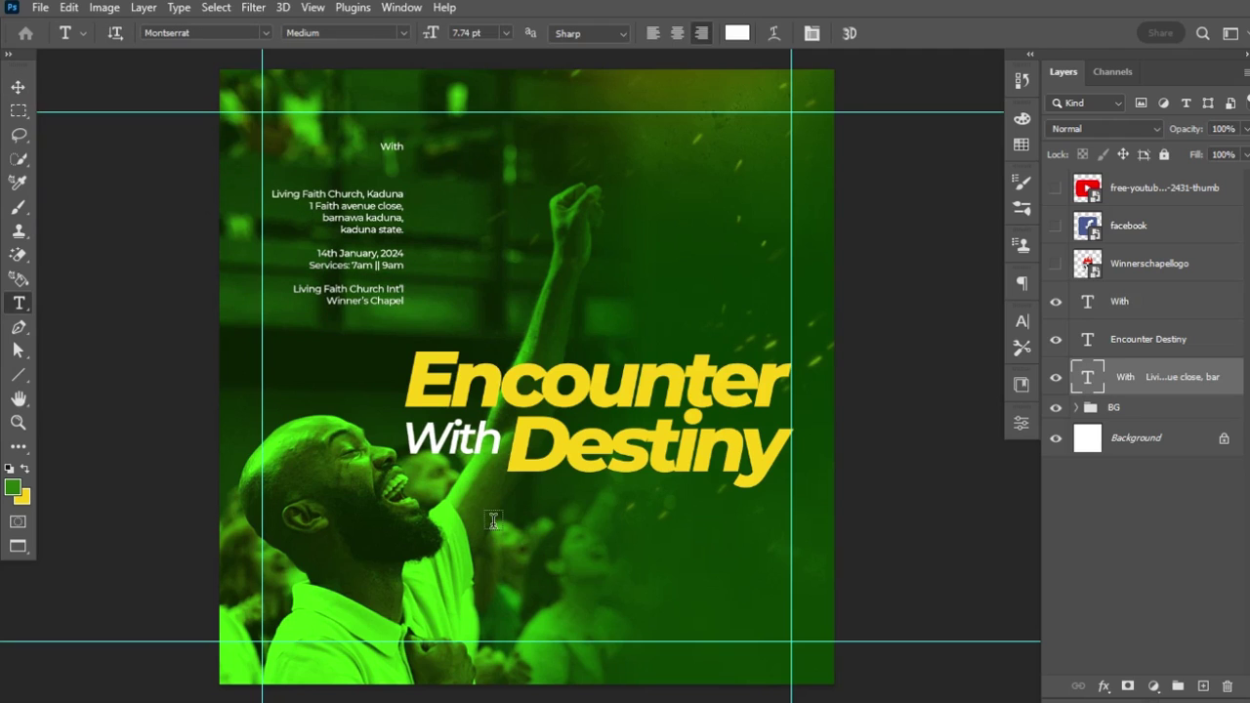
click(481, 513)
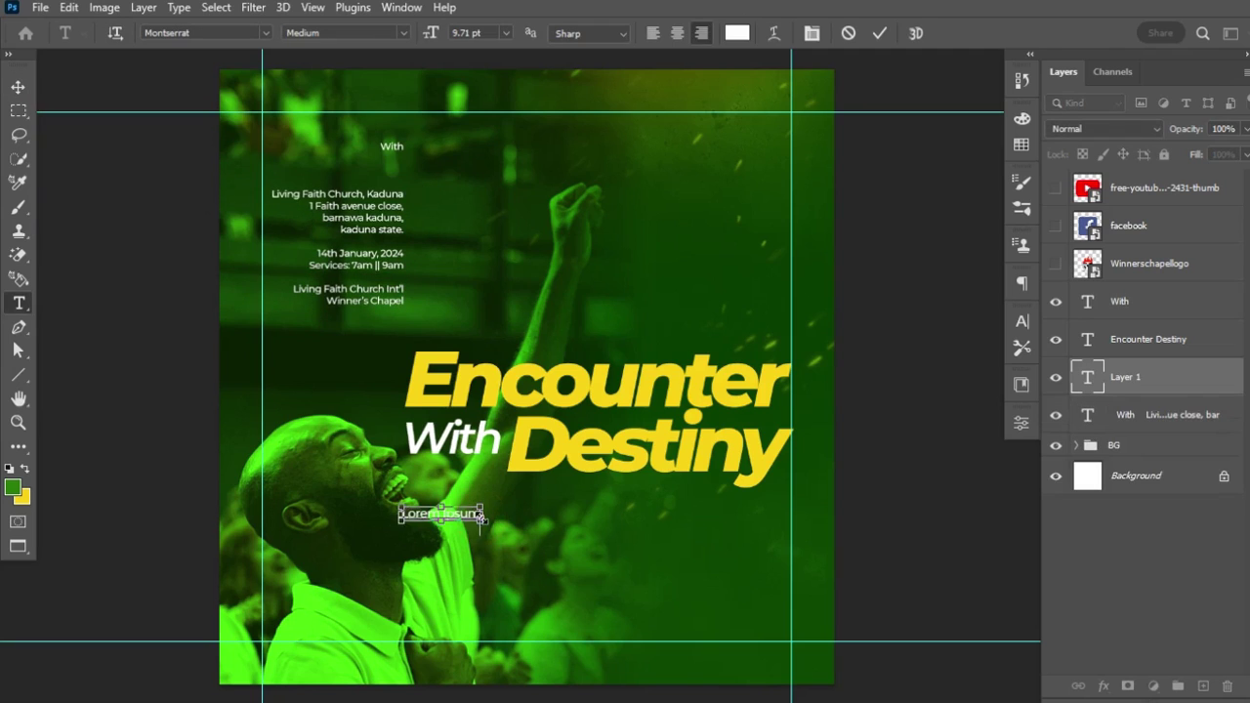
text(Every child of God has a glorious destiny (Romans 8:29-30))
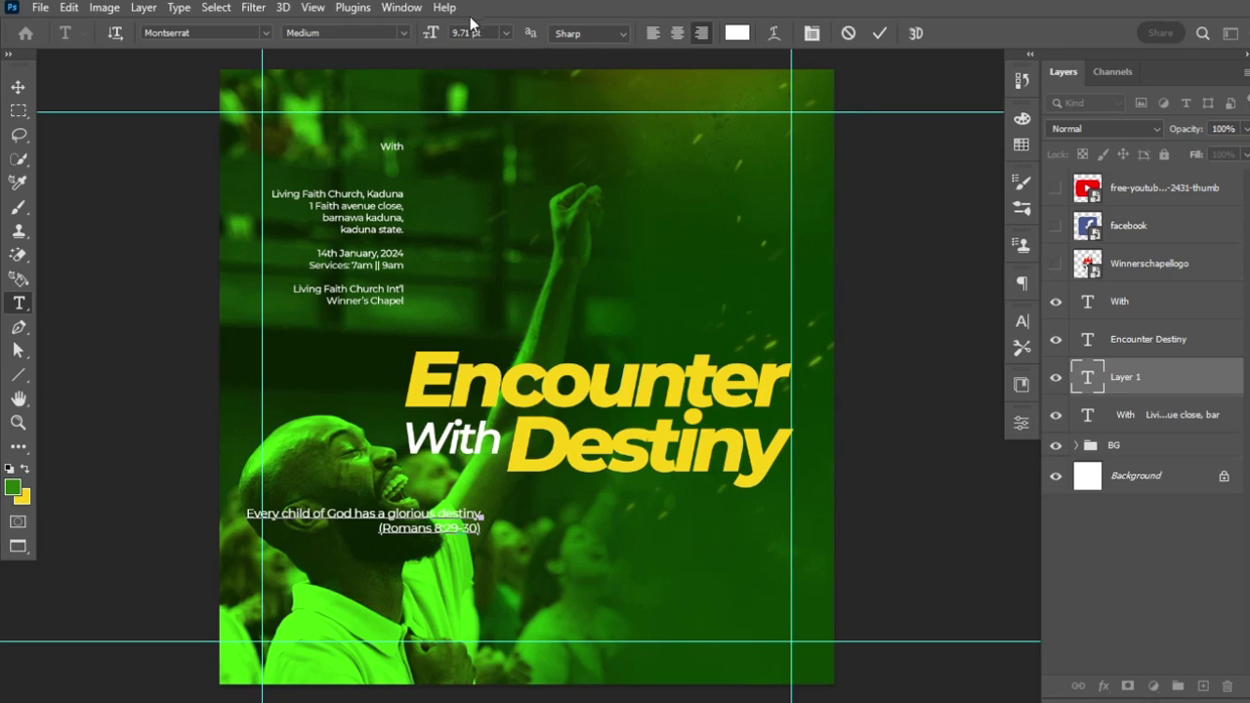
- Set the whole Romans 8:29-30 verse text to the Montserrat SemiBold style
click(402, 32)
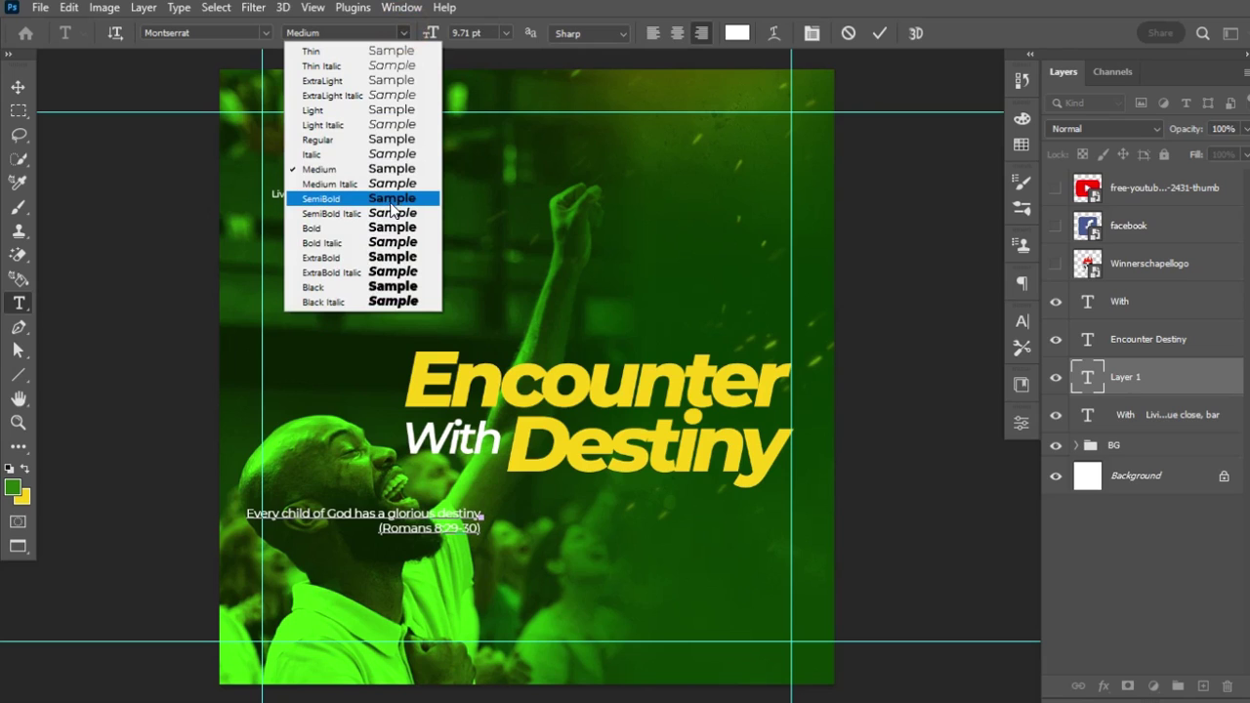
click(391, 203)
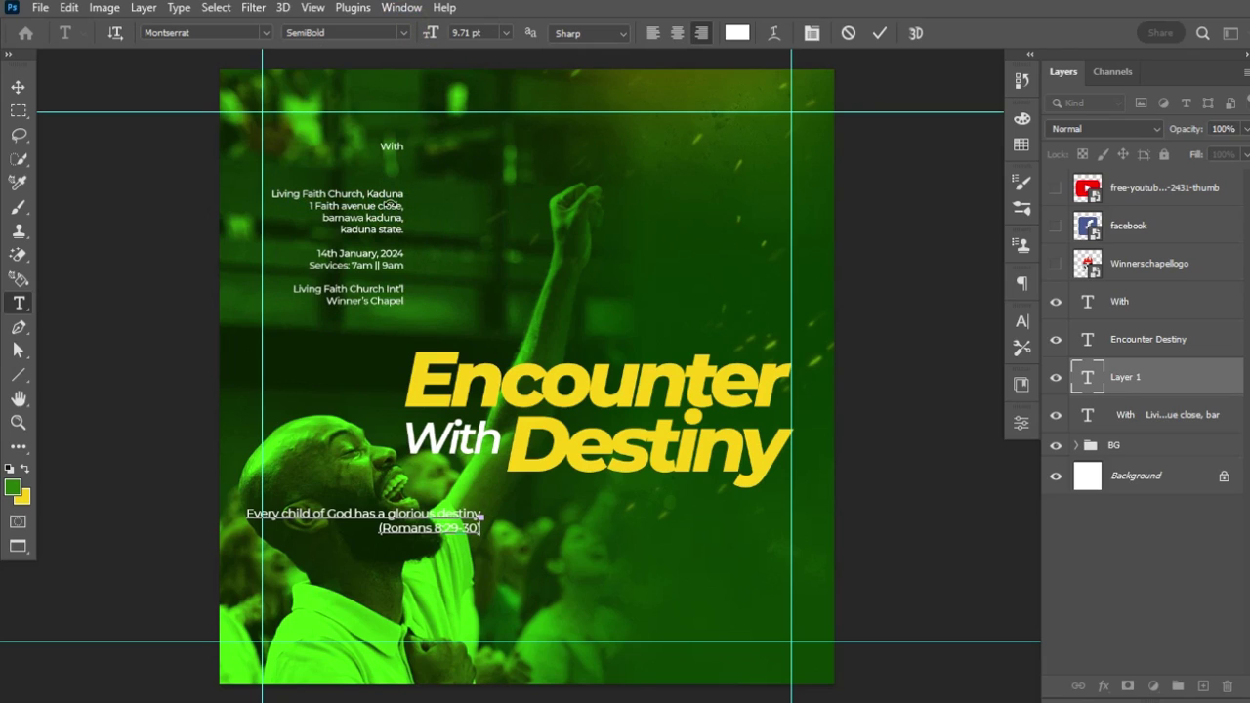
key(ctrl+a)
click(402, 34)
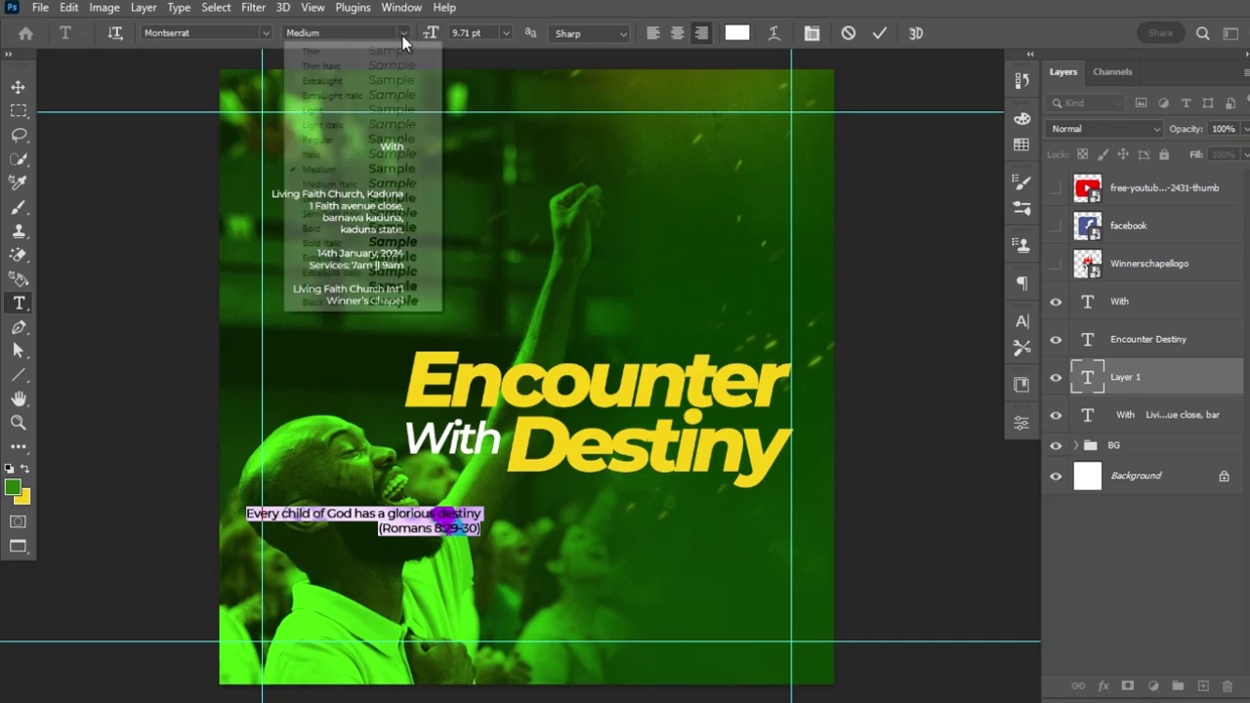
click(384, 197)
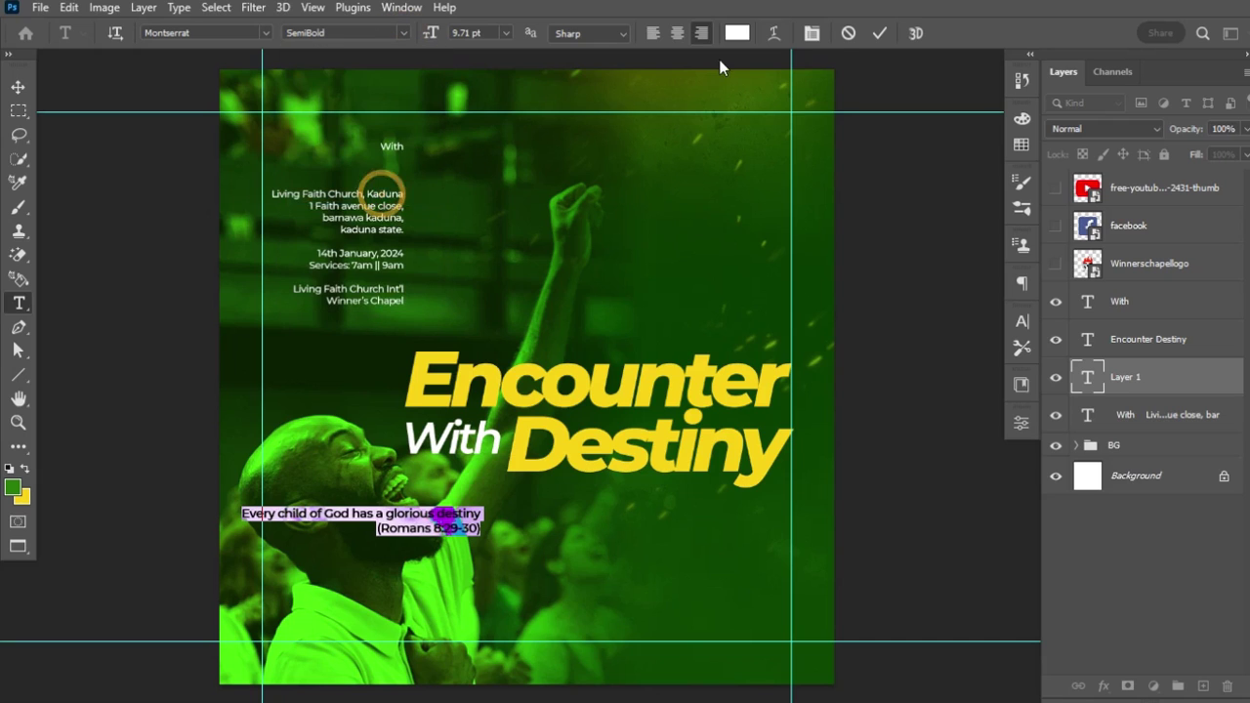
click(879, 32)
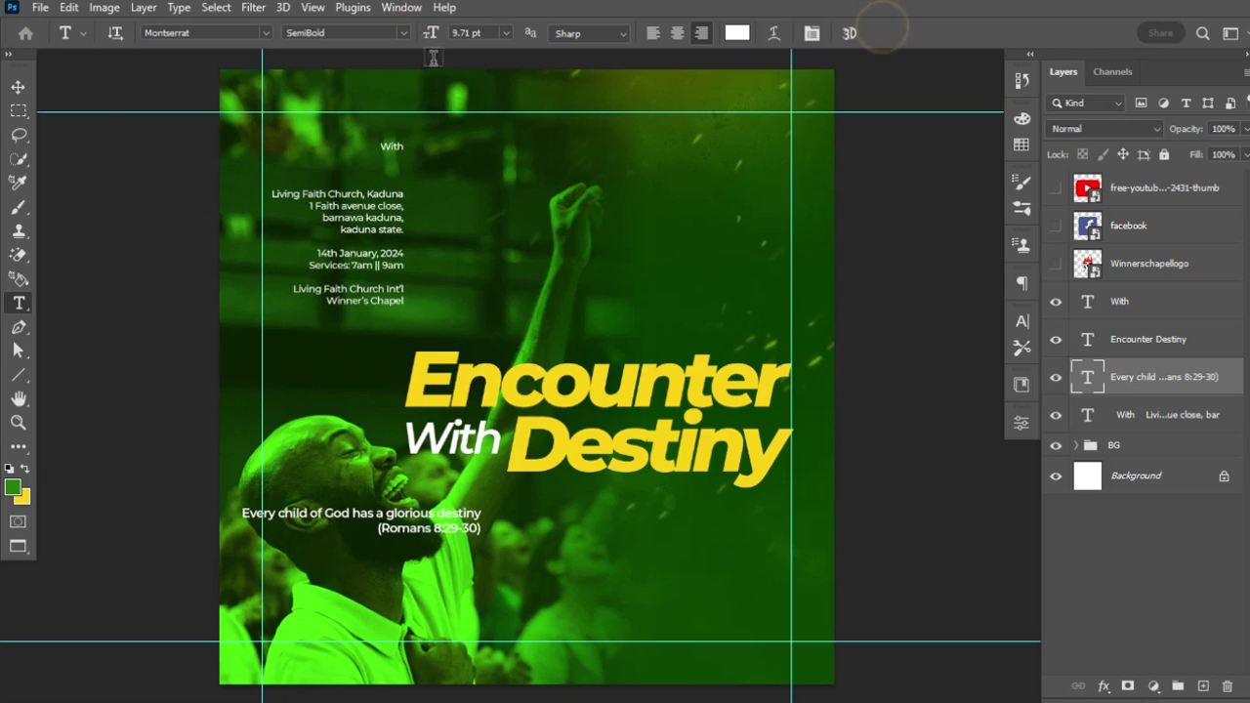
- Place the verse directly under Destiny and shrink it slightly so its left edge lines up with the word
click(19, 88)
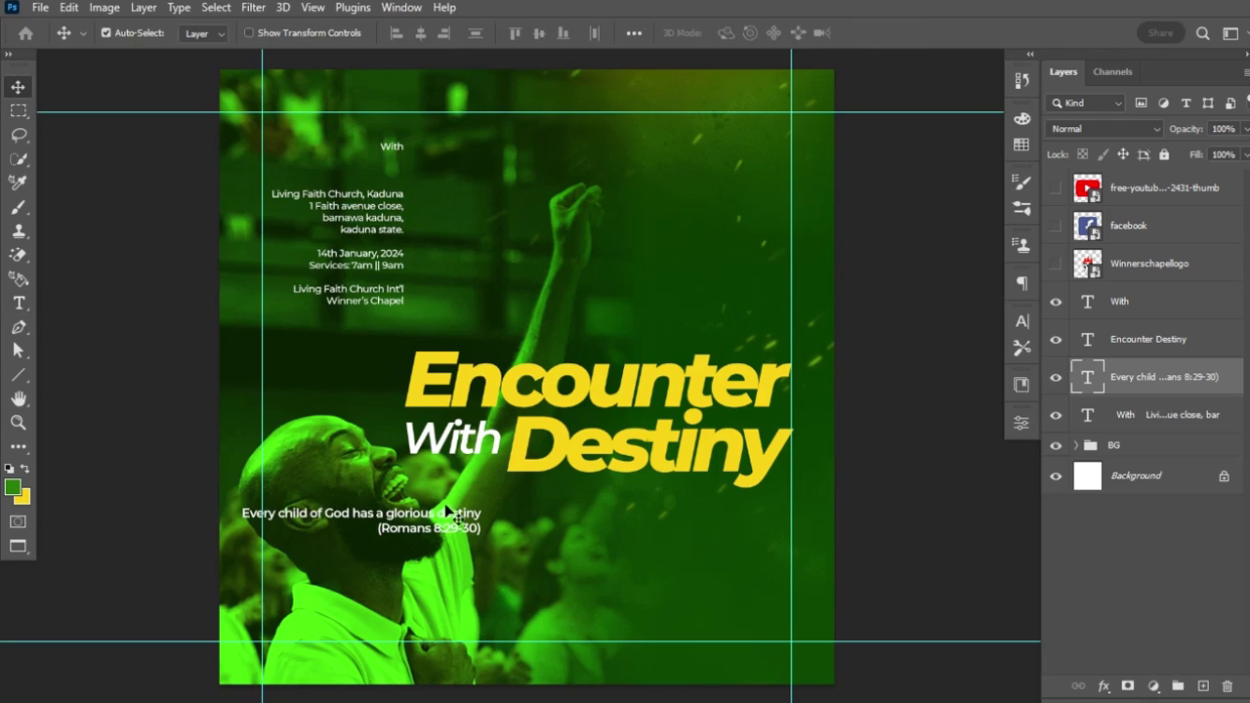
drag(434, 515, 689, 490)
key(ctrl+t)
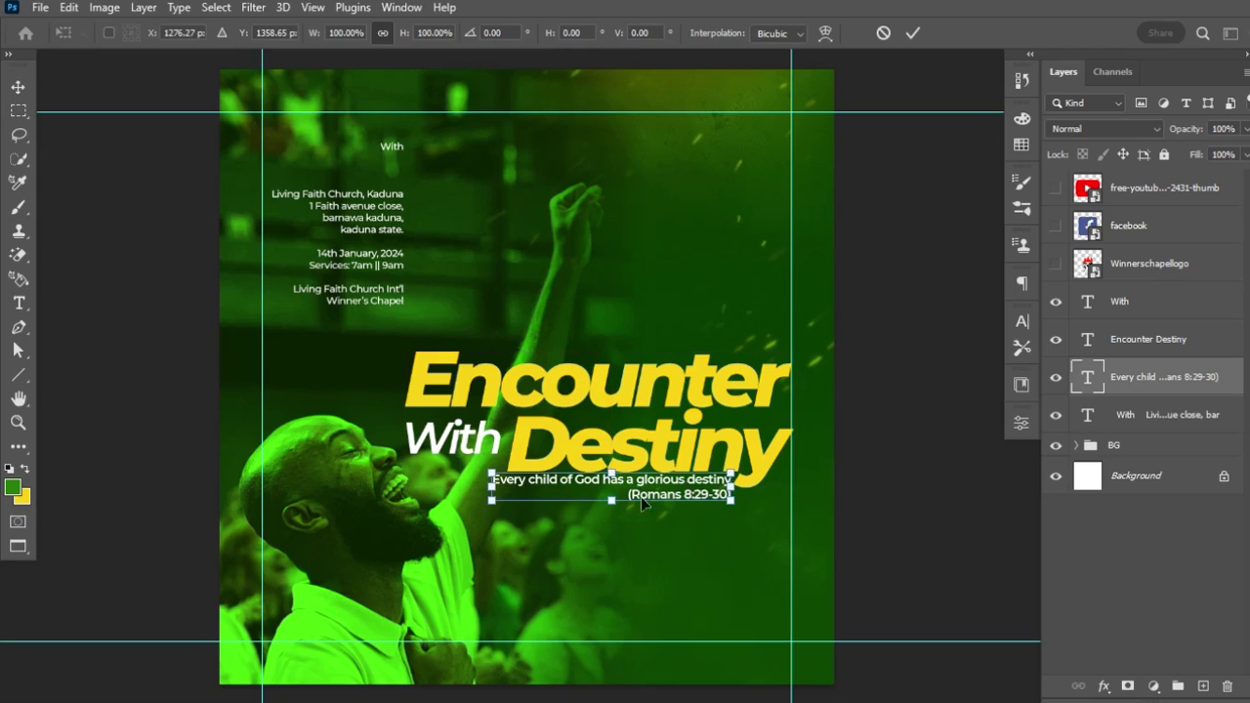
drag(490, 501, 506, 498)
drag(724, 505, 727, 507)
key(Return)
- Nudge the verse down slightly to leave a small gap below the Destiny lettering
key(Down)
key(Down)
key(Down)
key(Down)
key(Down)
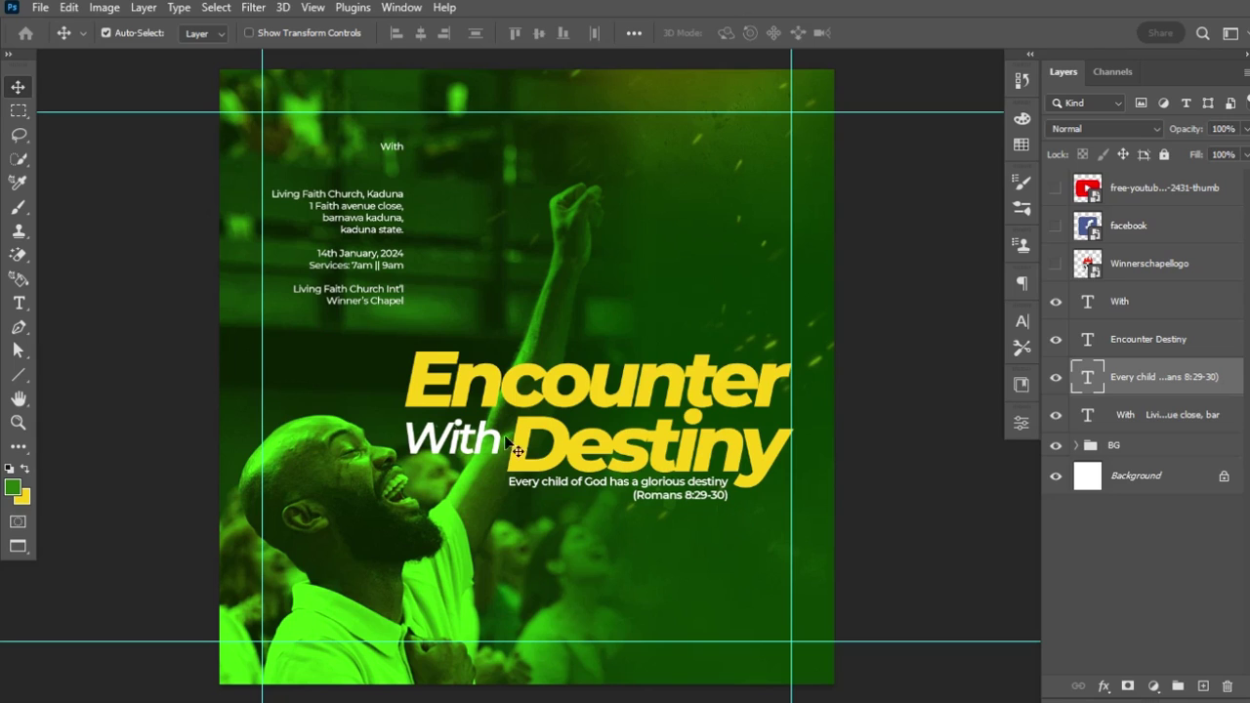
- Move "14th January, 2024 Services: 7am || 9am" out of the details text into its own text layer above the title
click(19, 303)
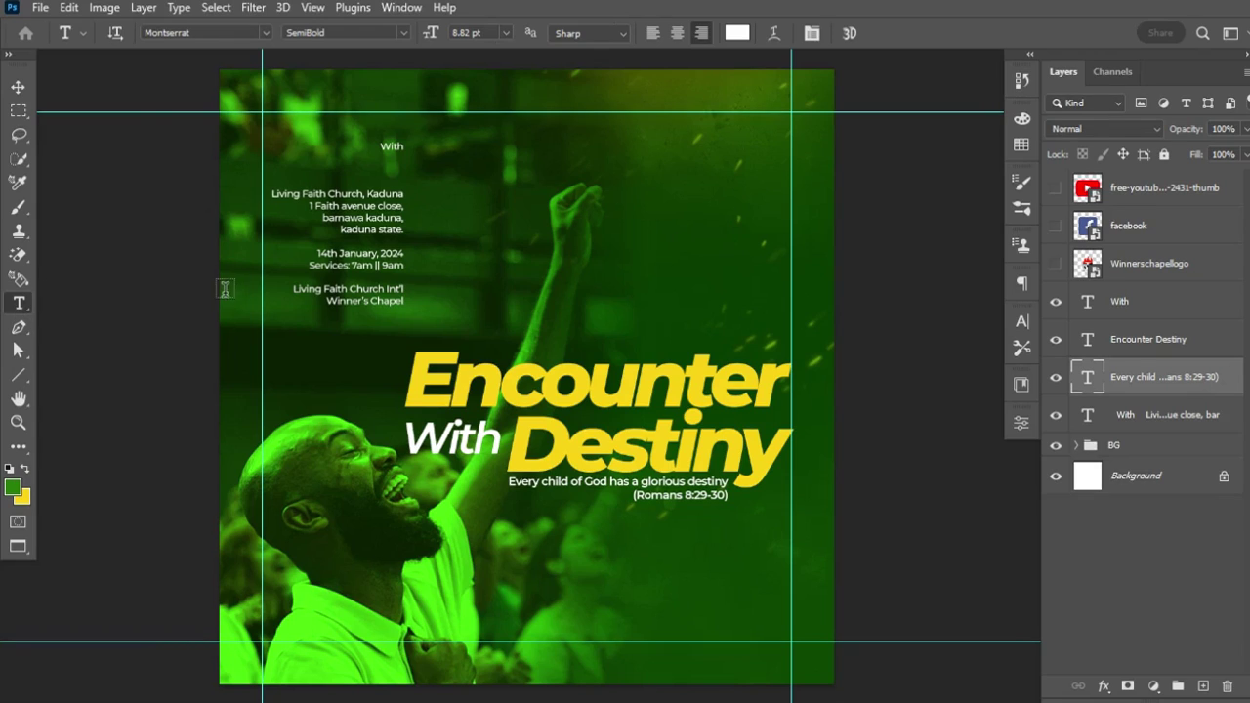
key(ctrl+z)
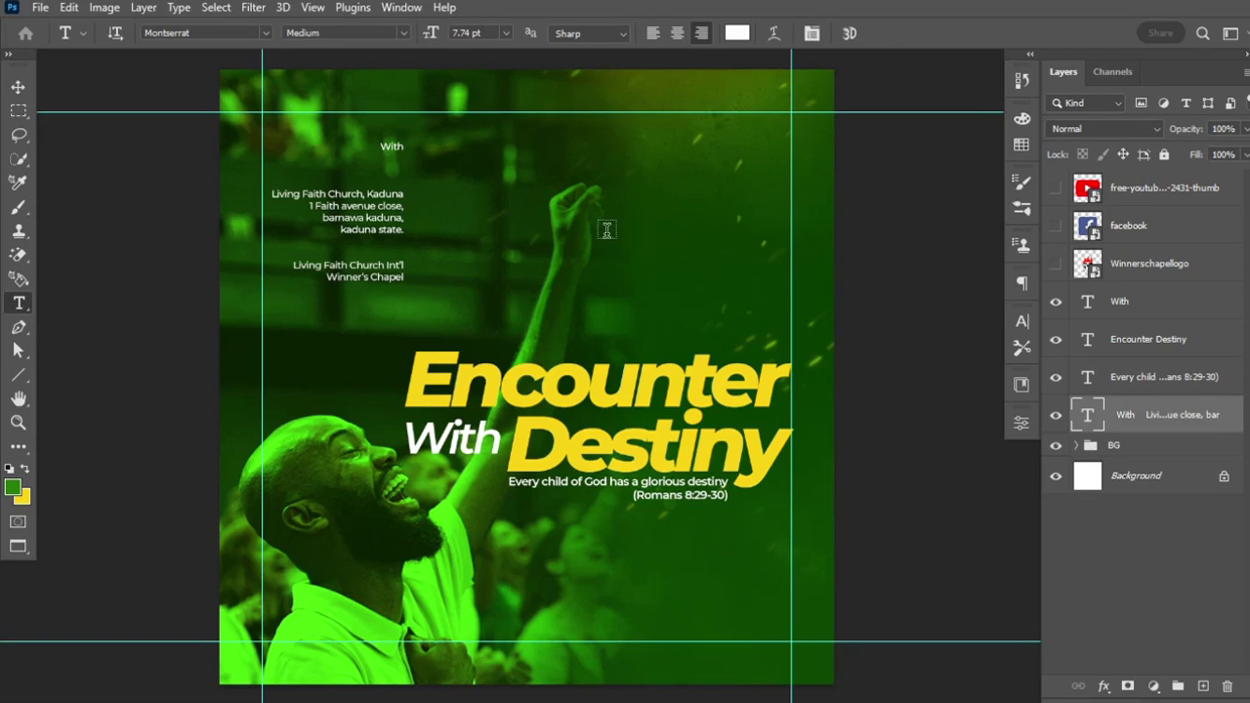
click(615, 178)
text(14th January, 2024 Services: 7am || 9am)
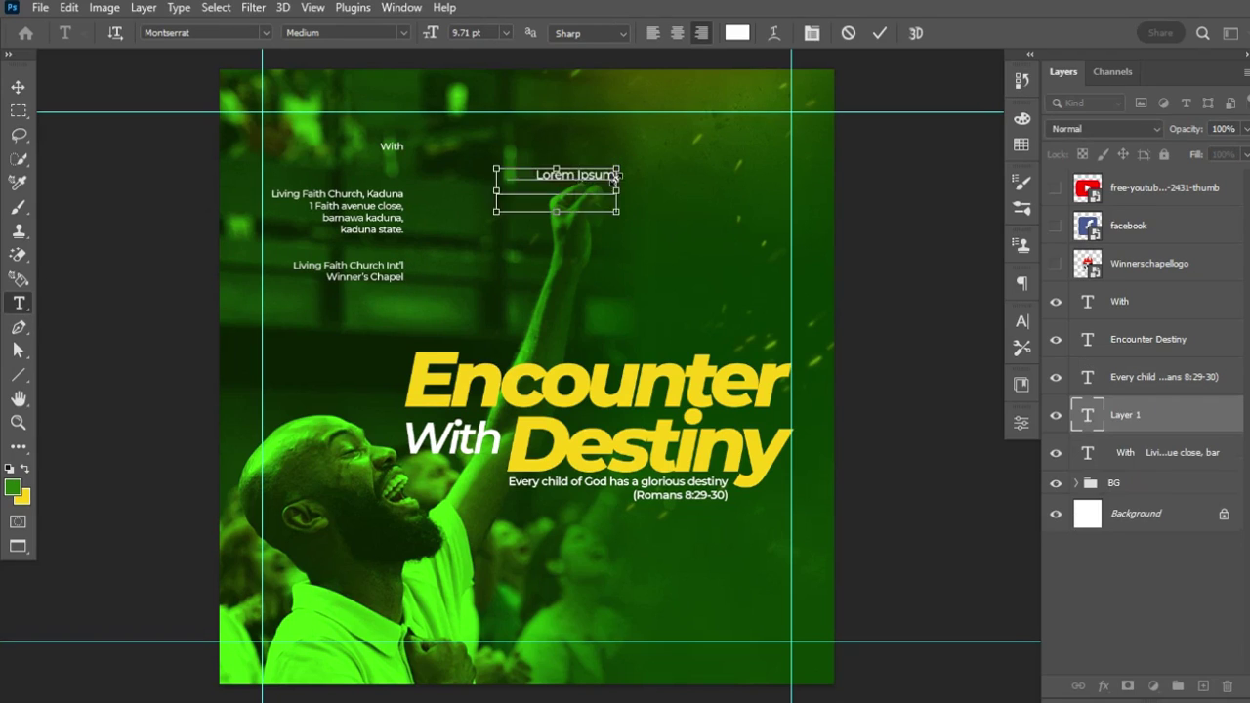
key(ctrl+Return)
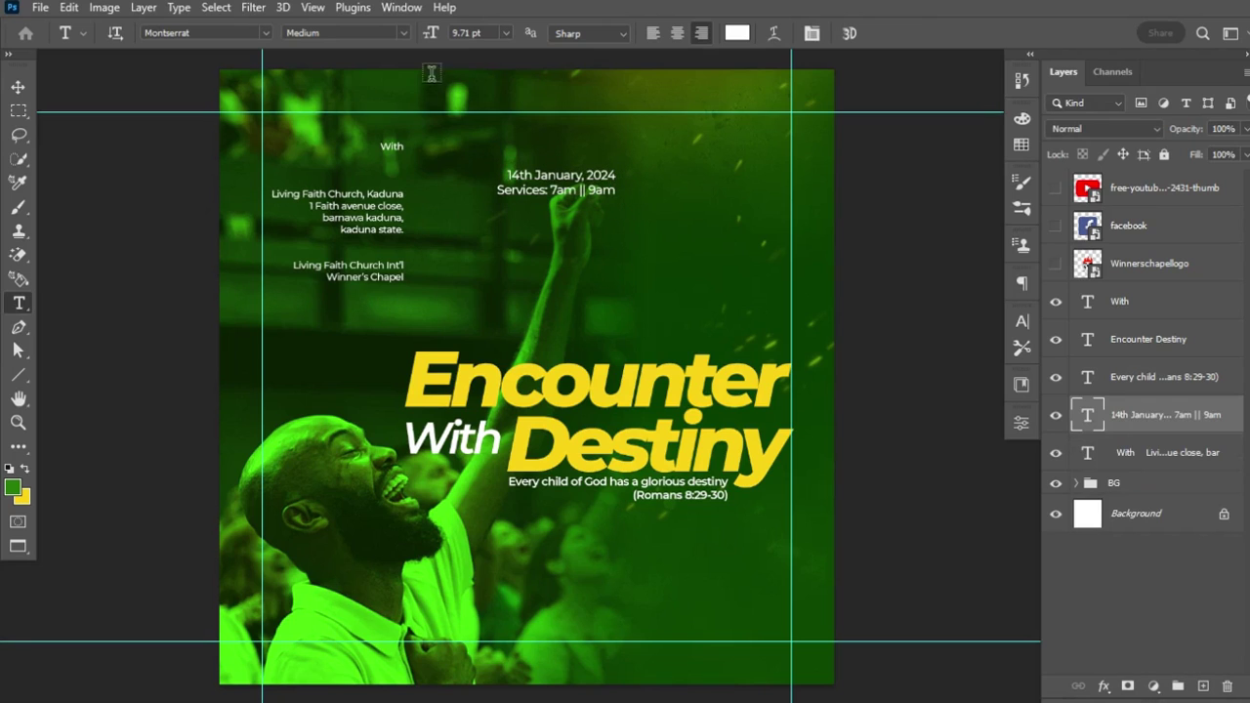
- Set the whole date and services text to Montserrat Bold and colour it with the title's yellow, fbd215
click(404, 32)
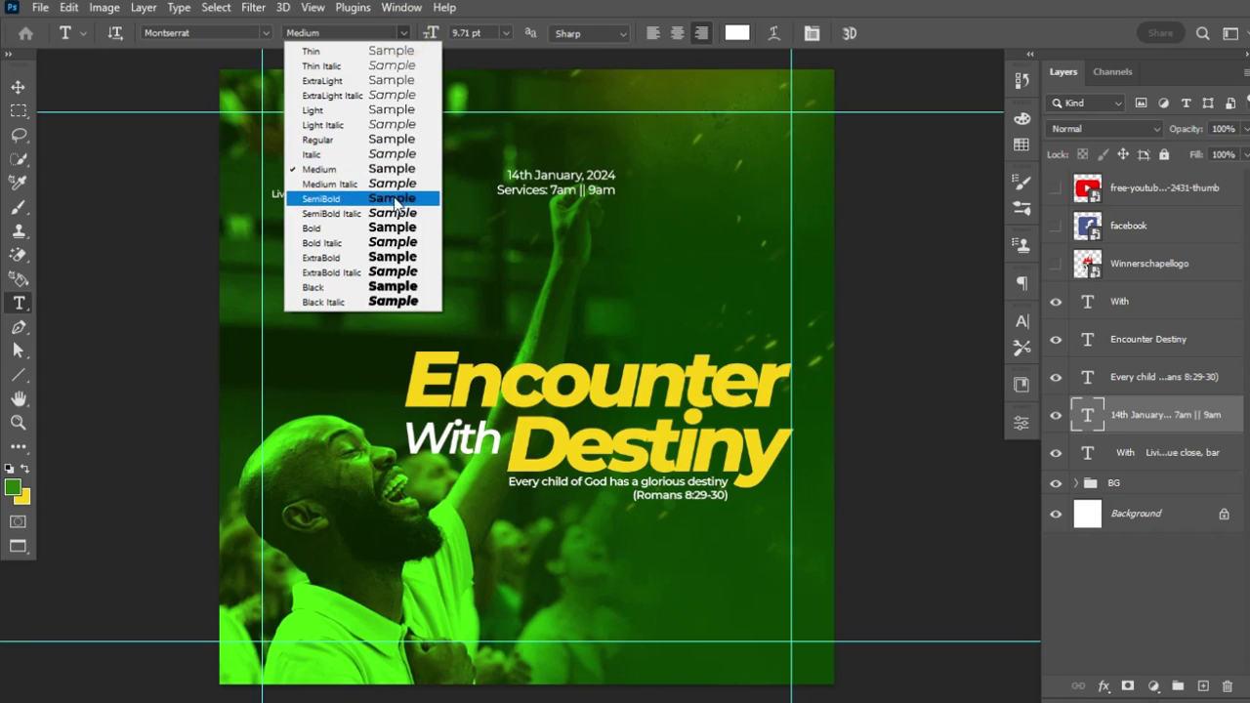
click(392, 228)
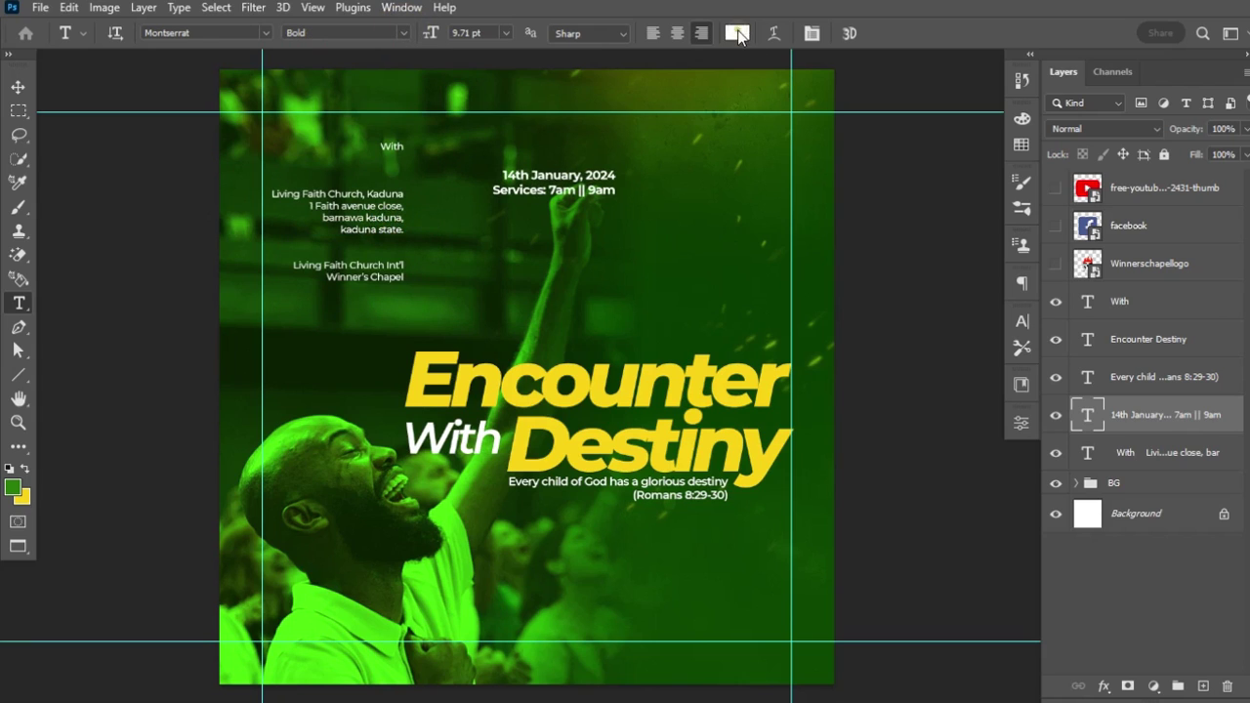
click(738, 35)
click(27, 496)
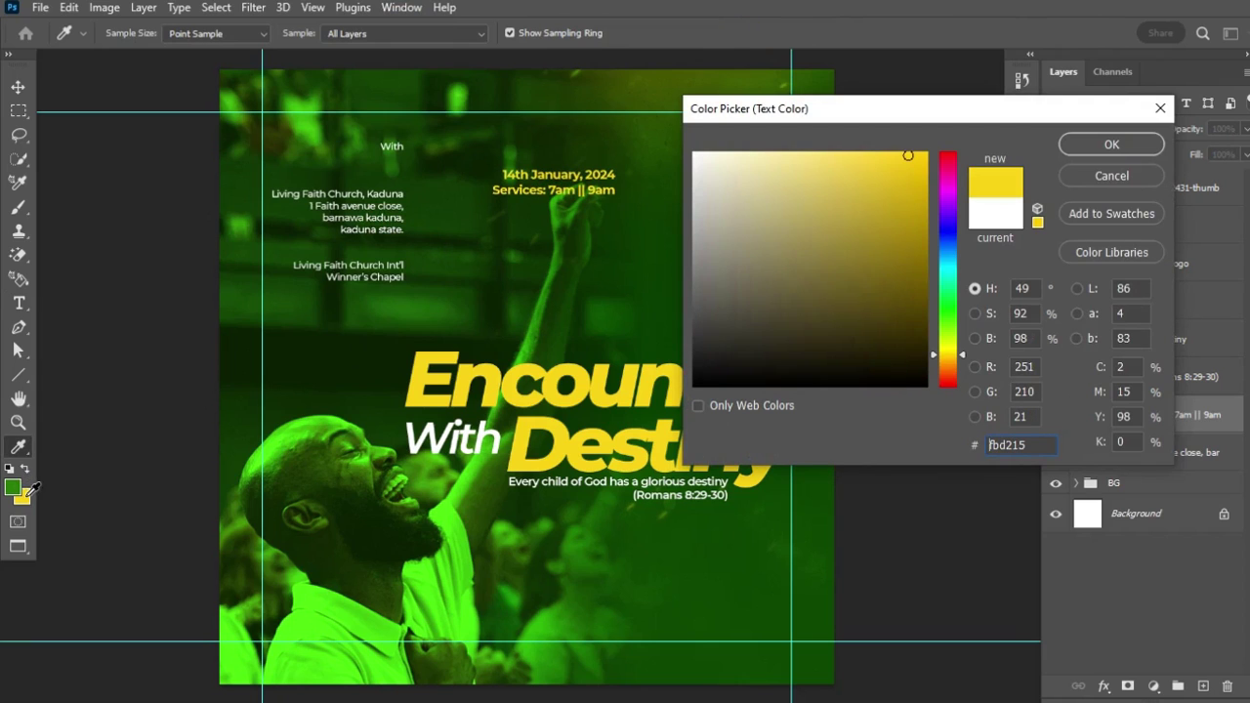
click(1125, 143)
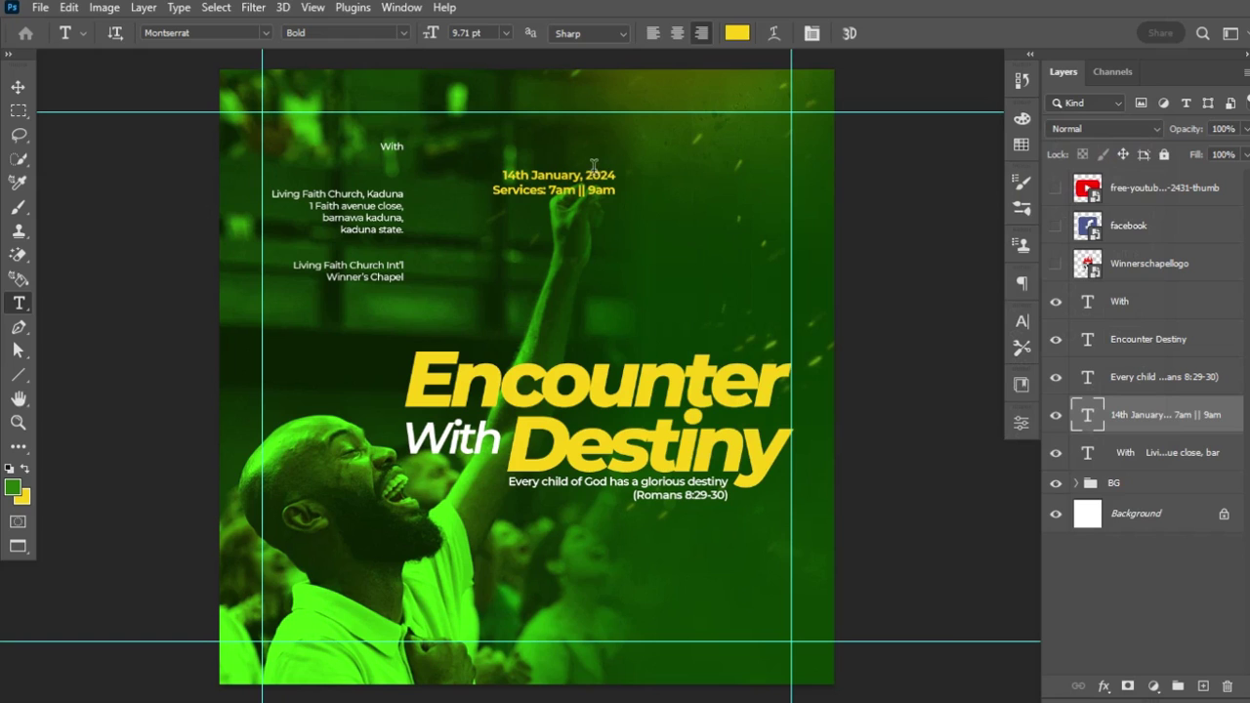
- Colour only the year "2024" in the date line white, ffffff
double_click(587, 172)
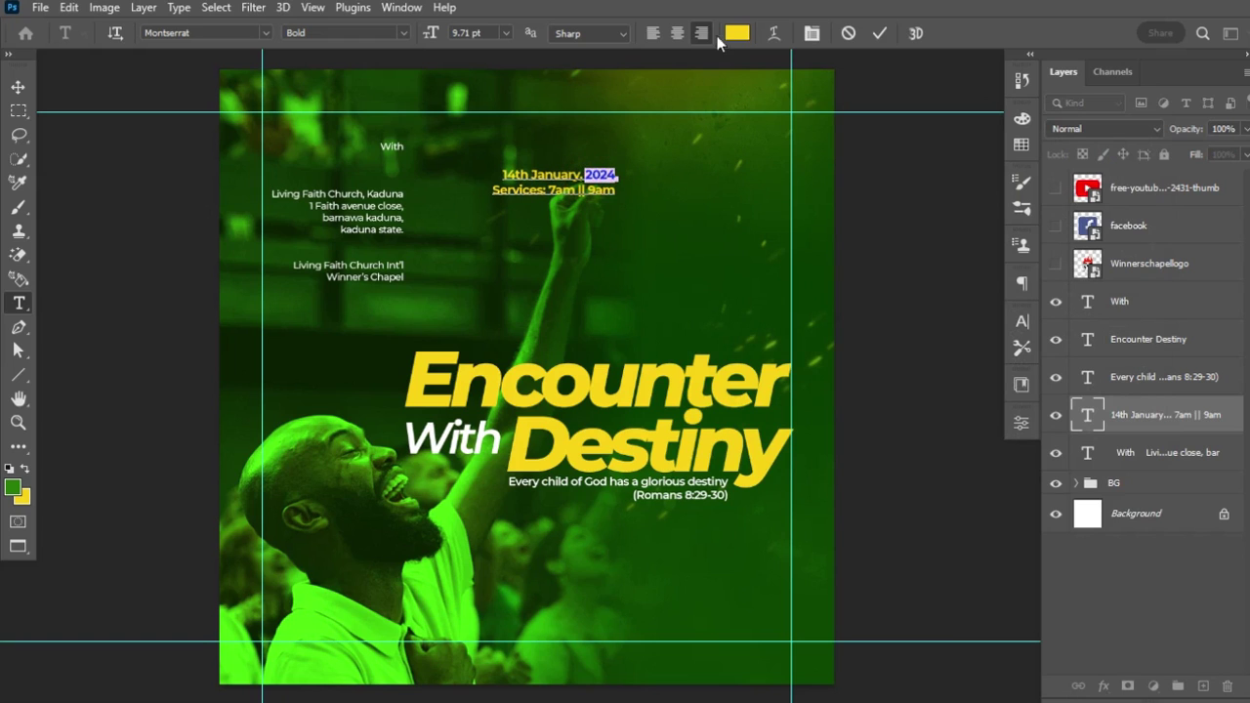
click(737, 30)
click(695, 153)
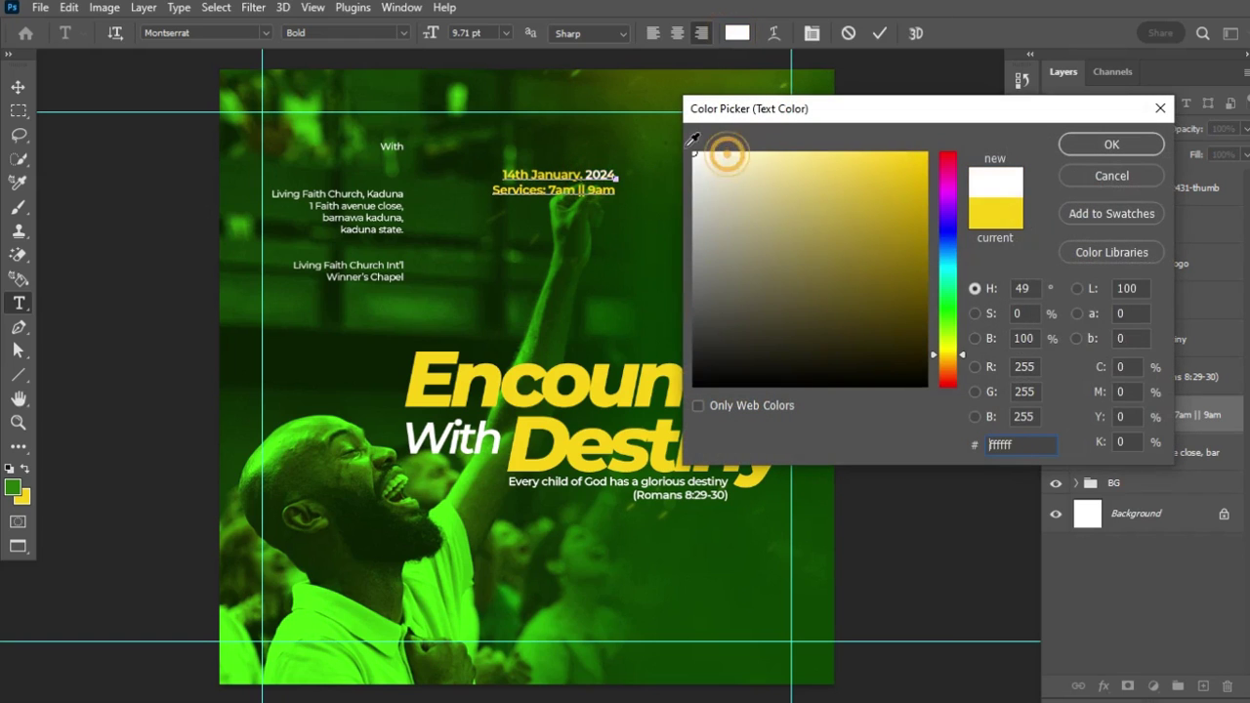
click(1109, 143)
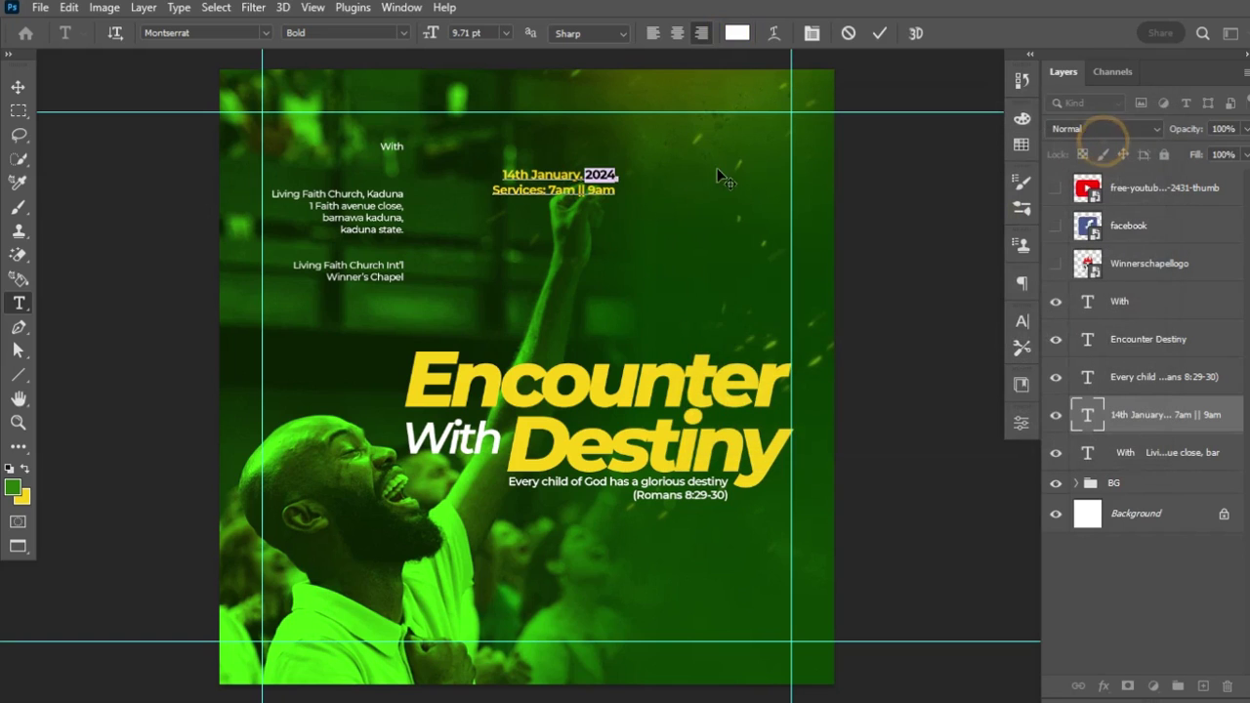
- Colour the word "Services:" white, ffffff, and set it to the Montserrat Regular style
drag(545, 190, 488, 200)
click(737, 32)
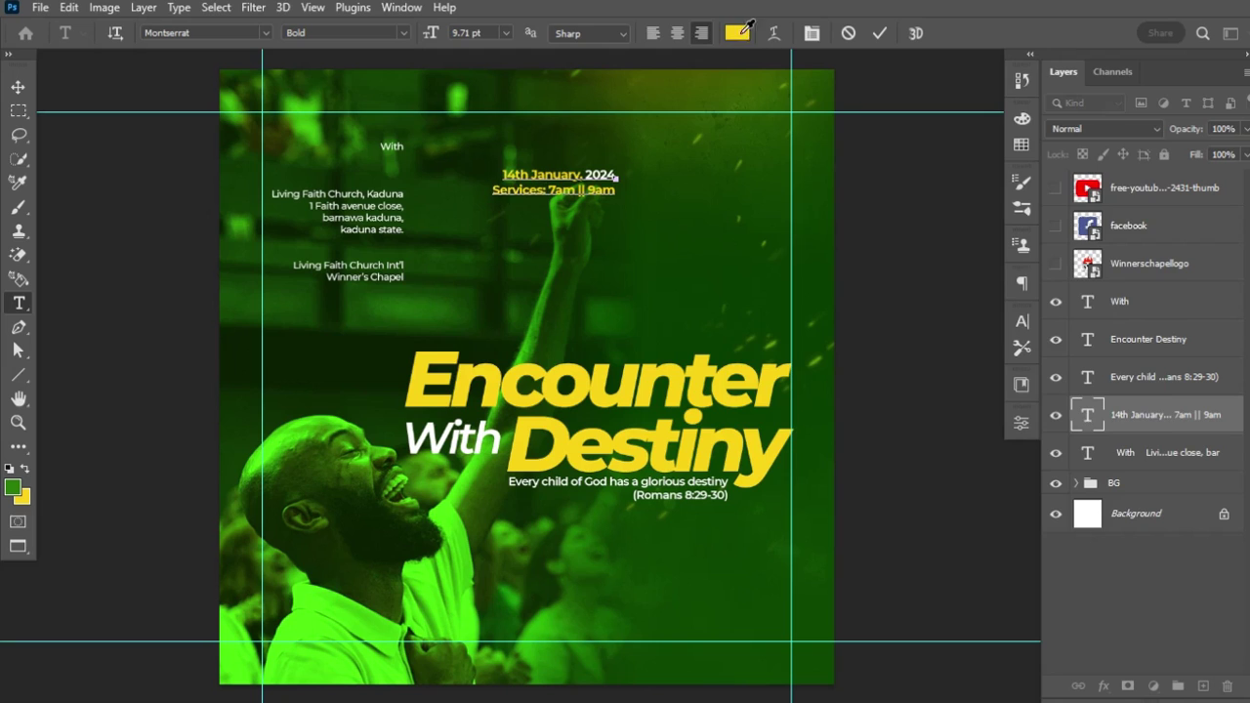
drag(717, 169, 693, 153)
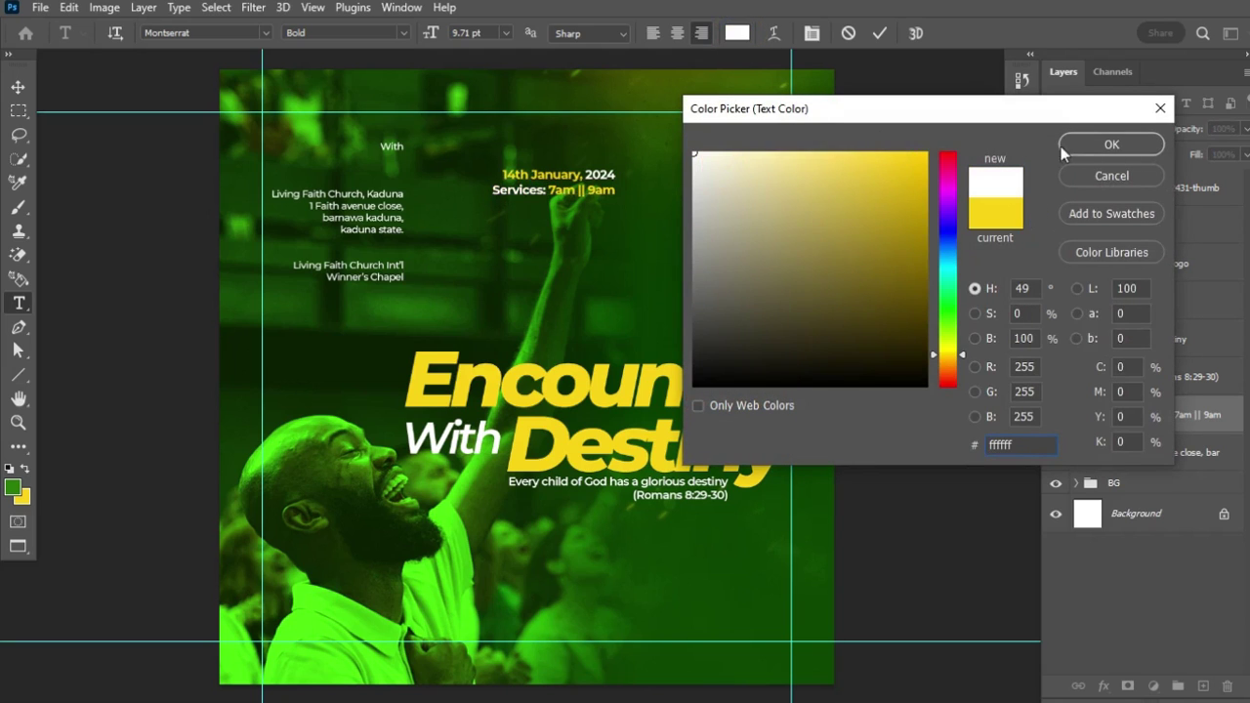
click(1103, 143)
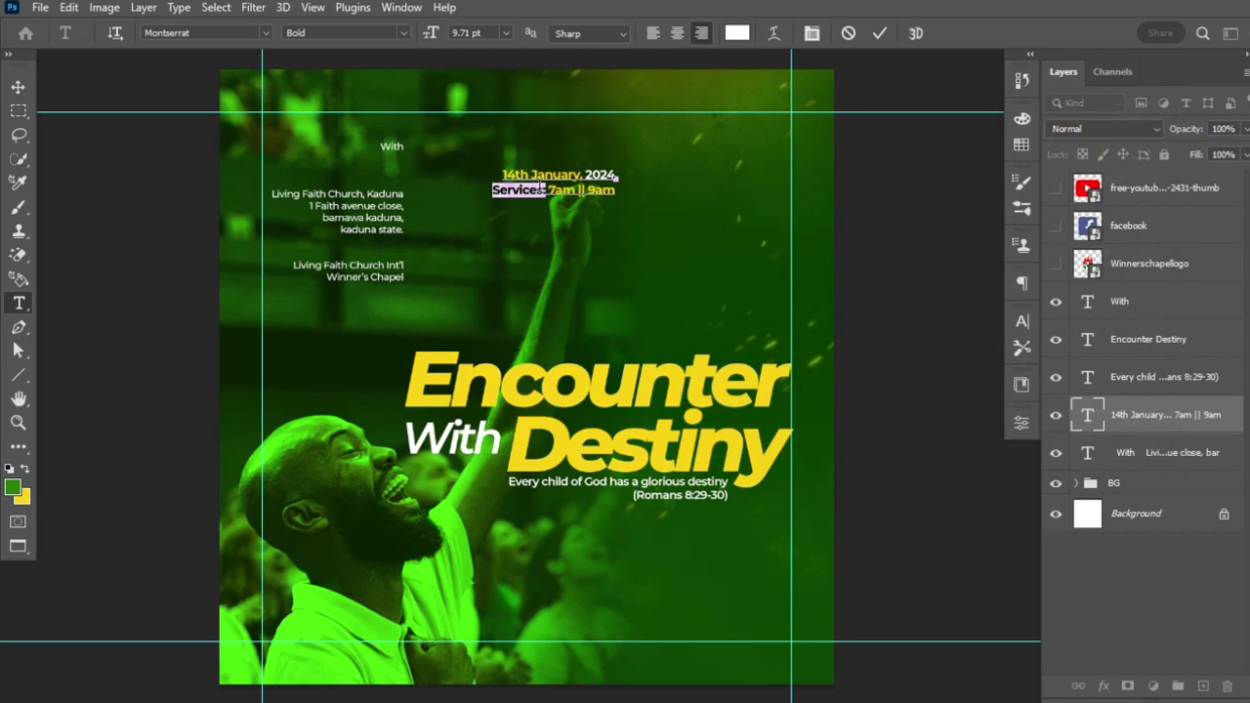
click(400, 30)
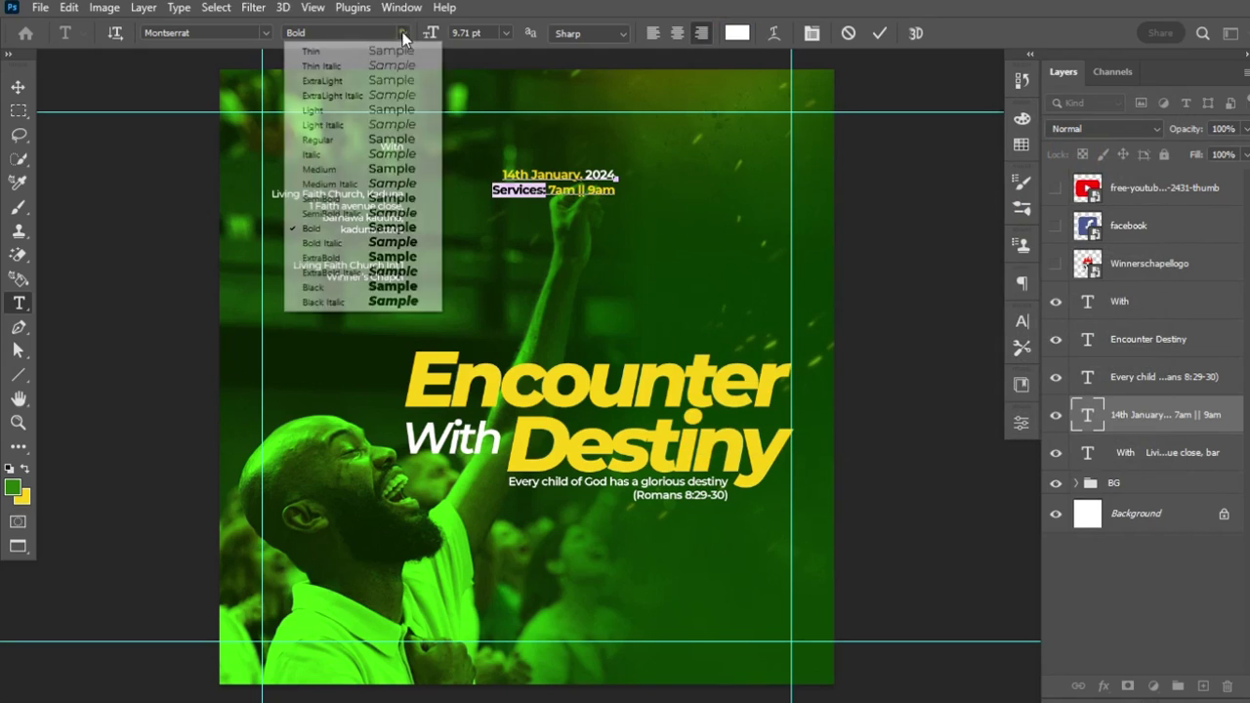
click(366, 140)
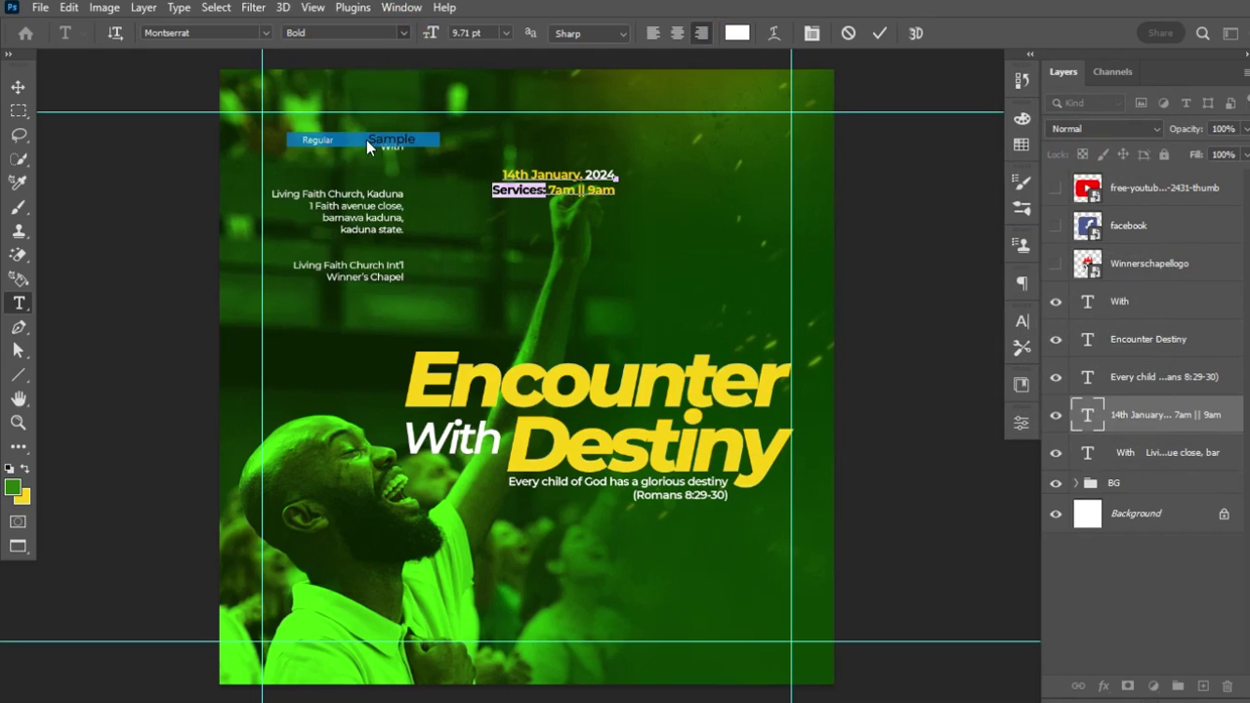
click(879, 32)
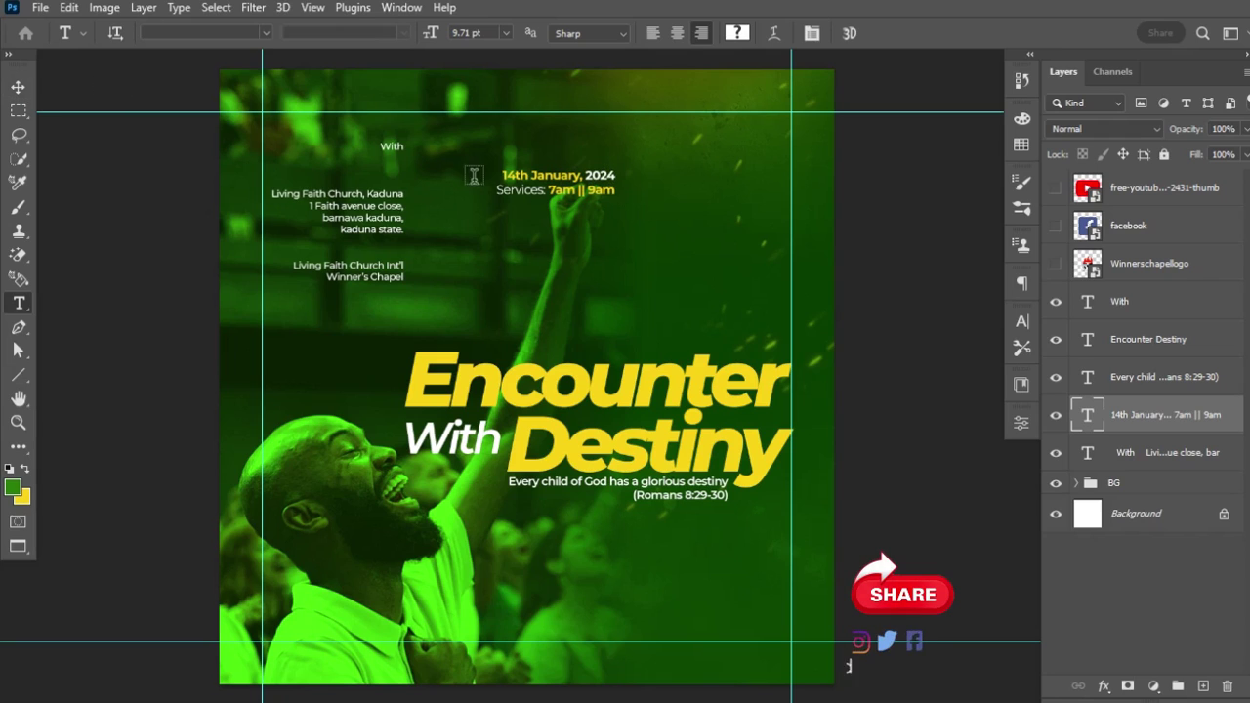
- Place the date and services text against the flyer's right vertical guide, above the title
click(15, 88)
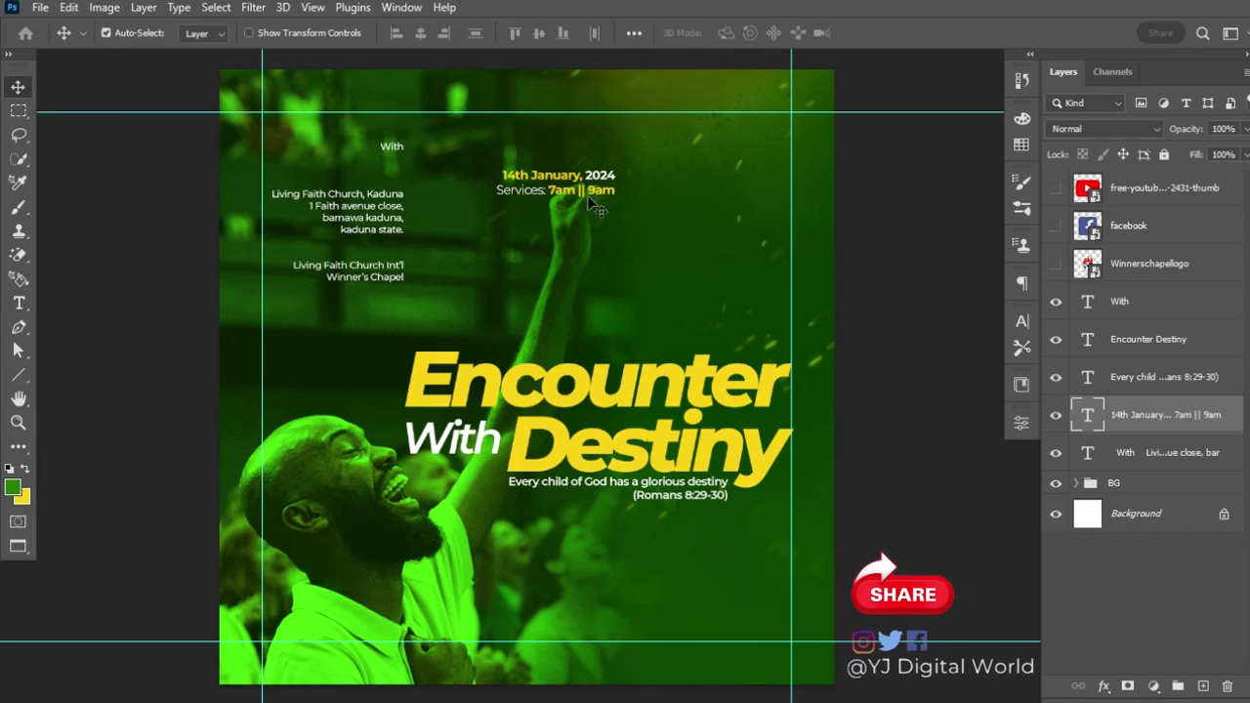
drag(580, 192, 753, 203)
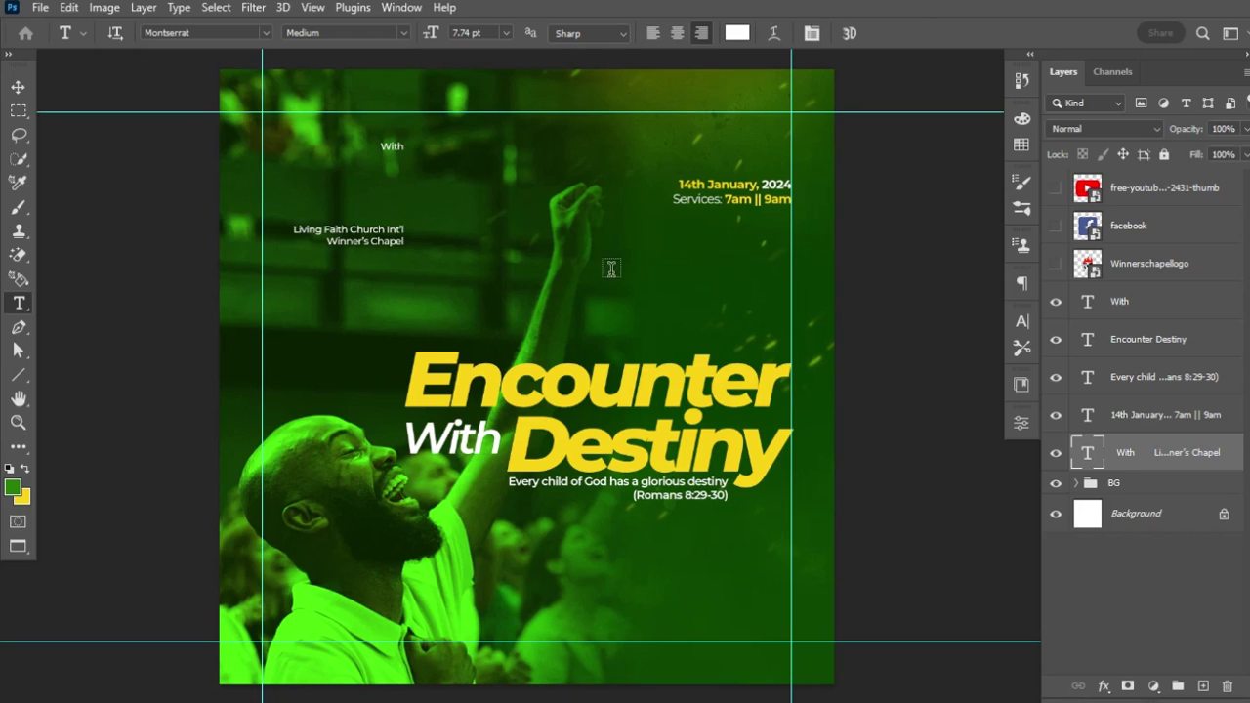
- Place the cut-out church name and venue address in their own text layer just above the title
click(610, 271)
text(Living Faith Church, Kaduna 1 Faith avenue close, barnawa kaduna, kaduna state.)
key(ctrl+Return)
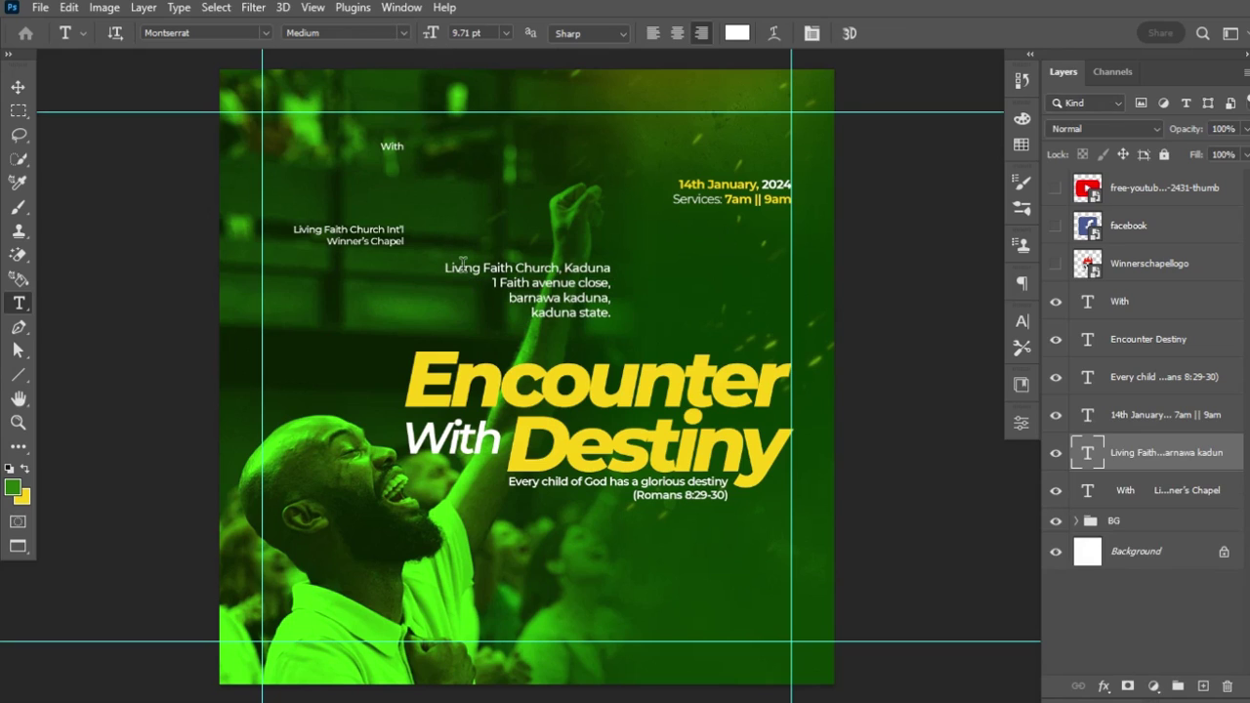
- Set the whole venue text to Montserrat Bold and colour it yellow, fbd215, sampled from the Encounter lettering
click(400, 30)
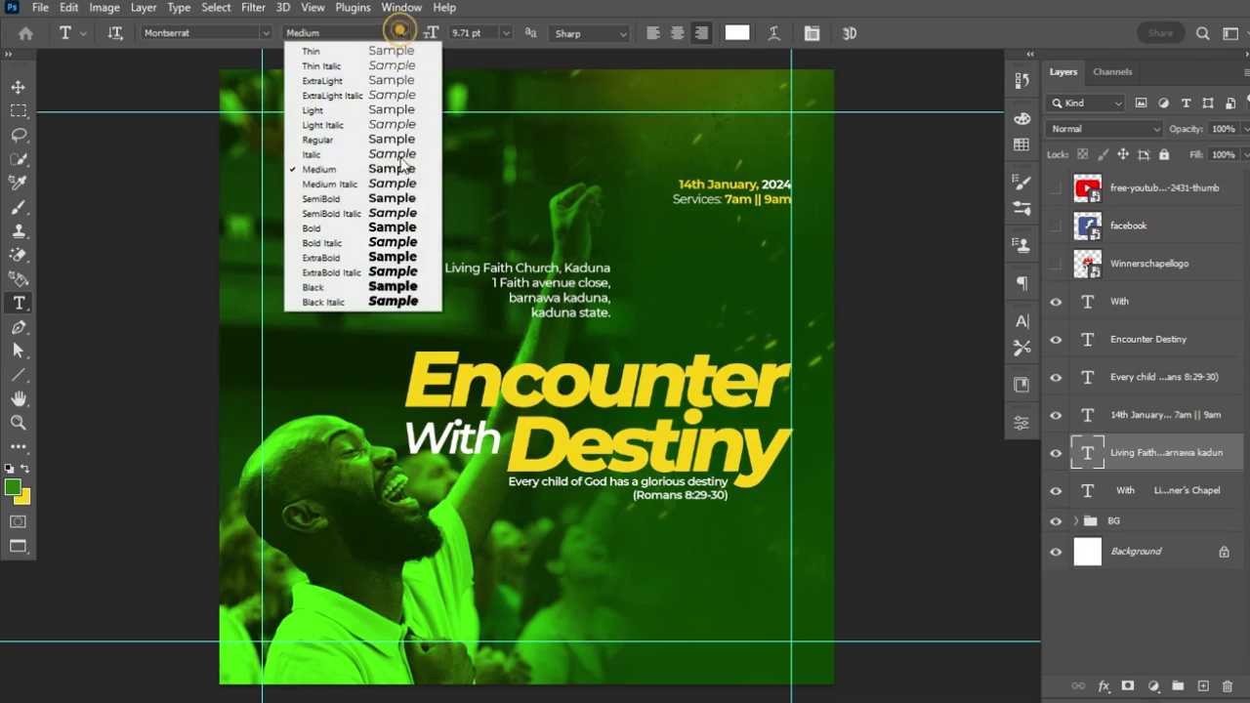
click(361, 225)
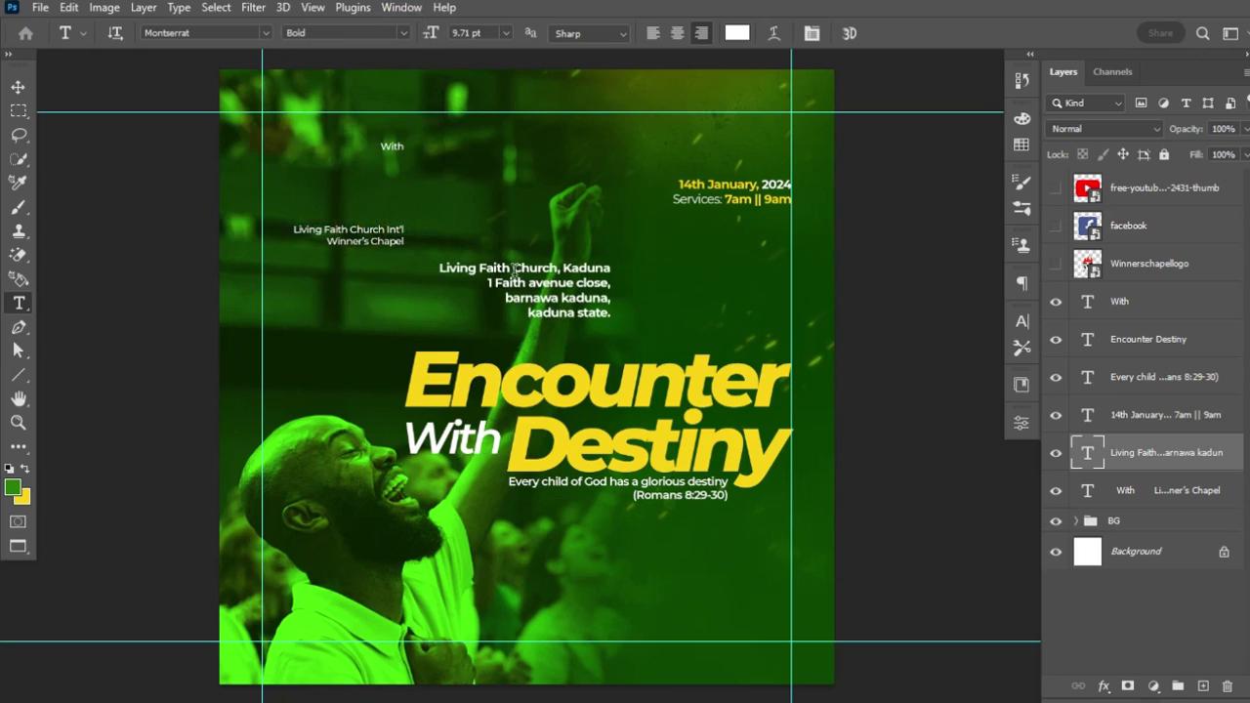
click(737, 34)
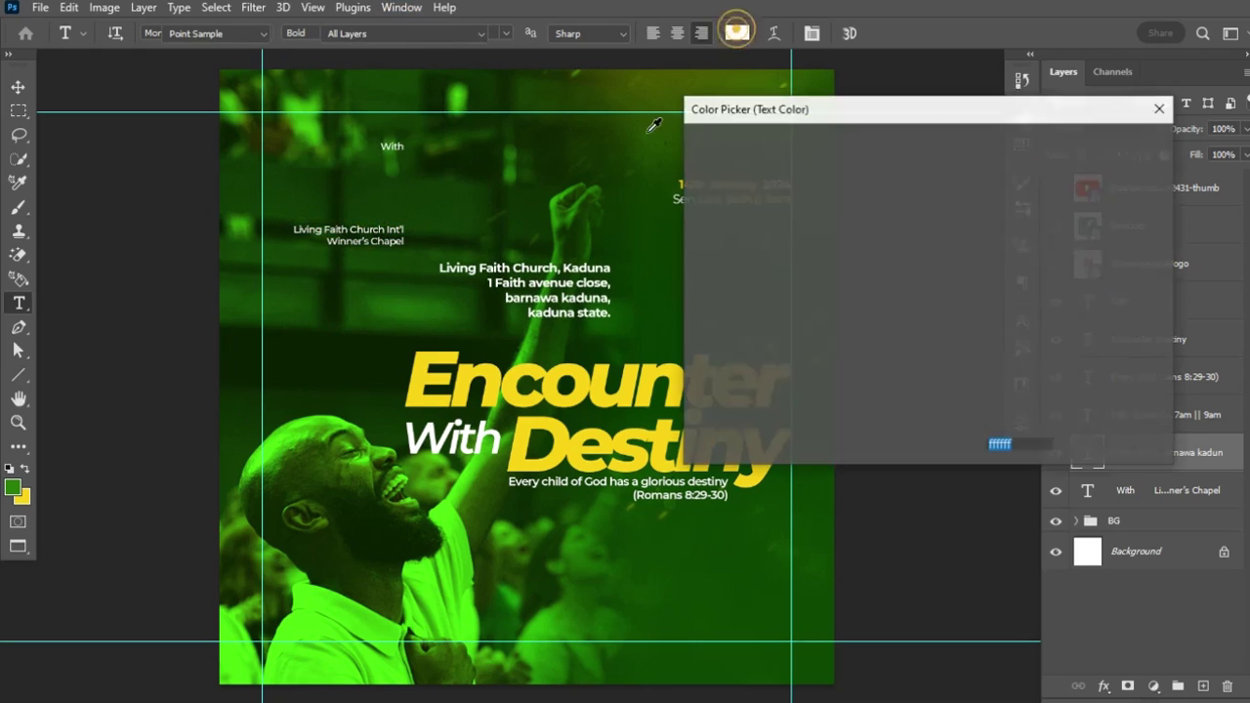
click(652, 370)
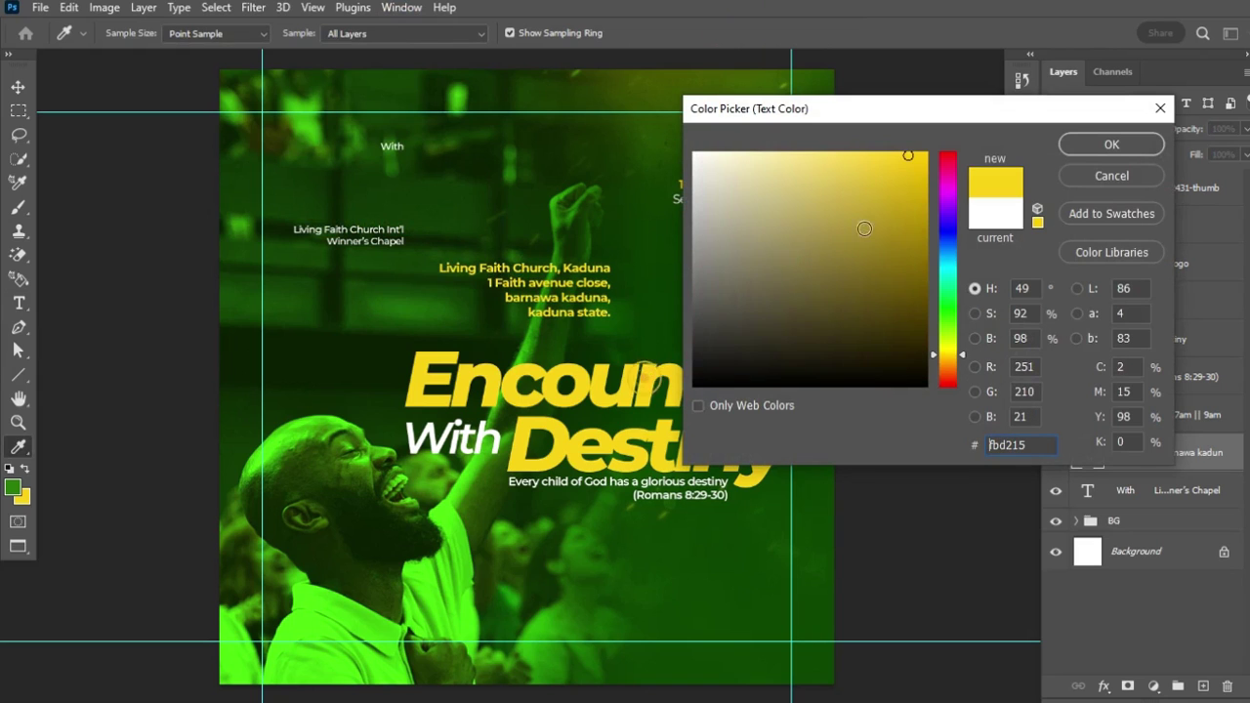
click(1090, 145)
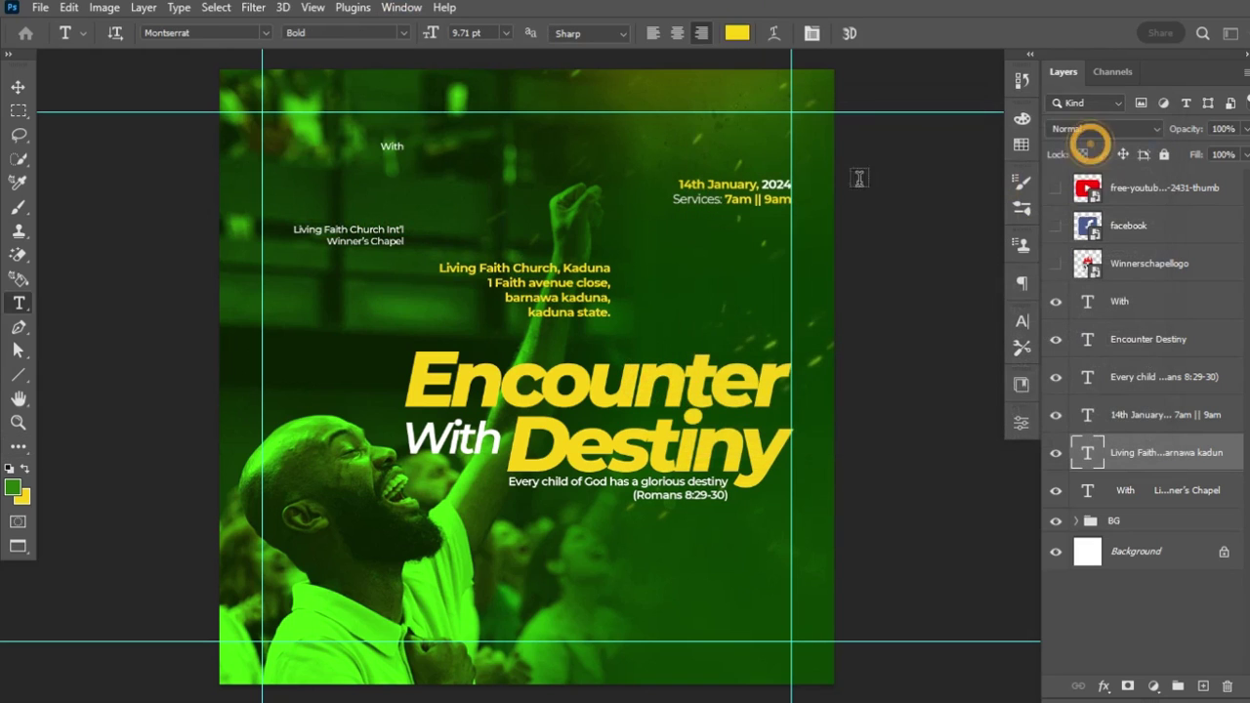
- Colour the three address lines below "Living Faith Church, Kaduna" white and set them to the Montserrat Medium style
click(486, 281)
drag(486, 281, 661, 314)
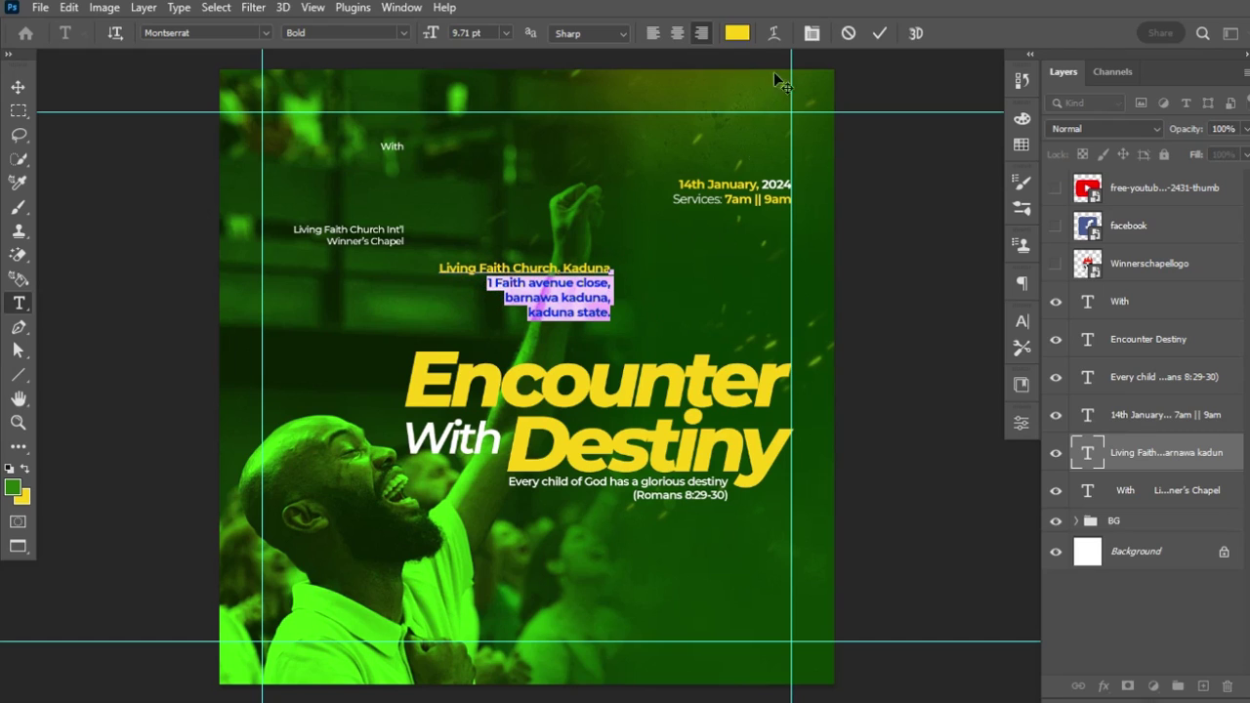
click(739, 37)
drag(710, 186, 695, 154)
click(1074, 147)
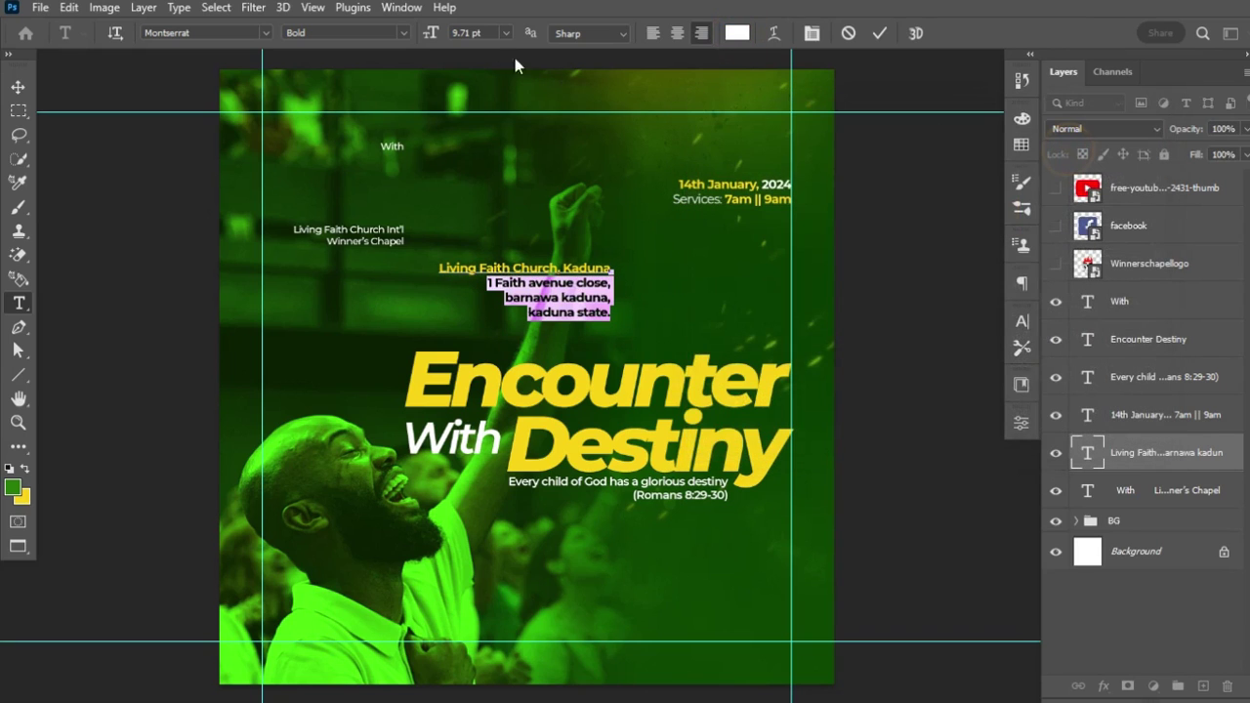
click(404, 33)
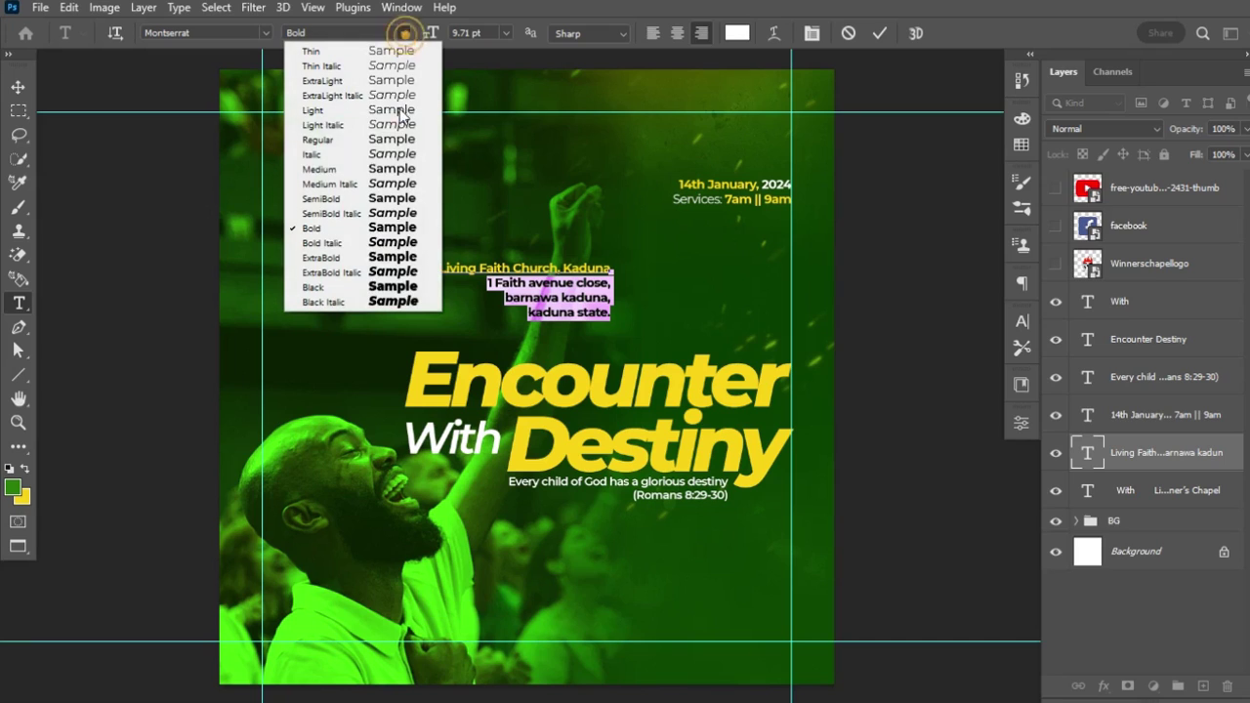
click(372, 170)
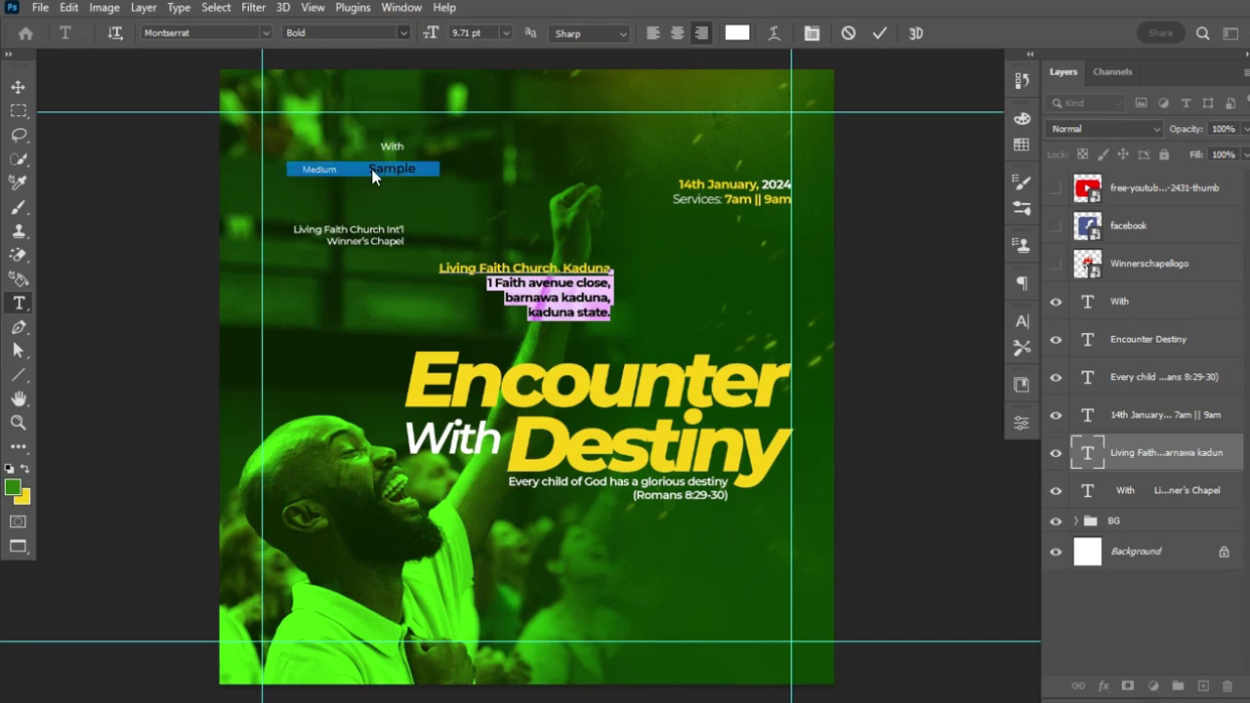
click(870, 30)
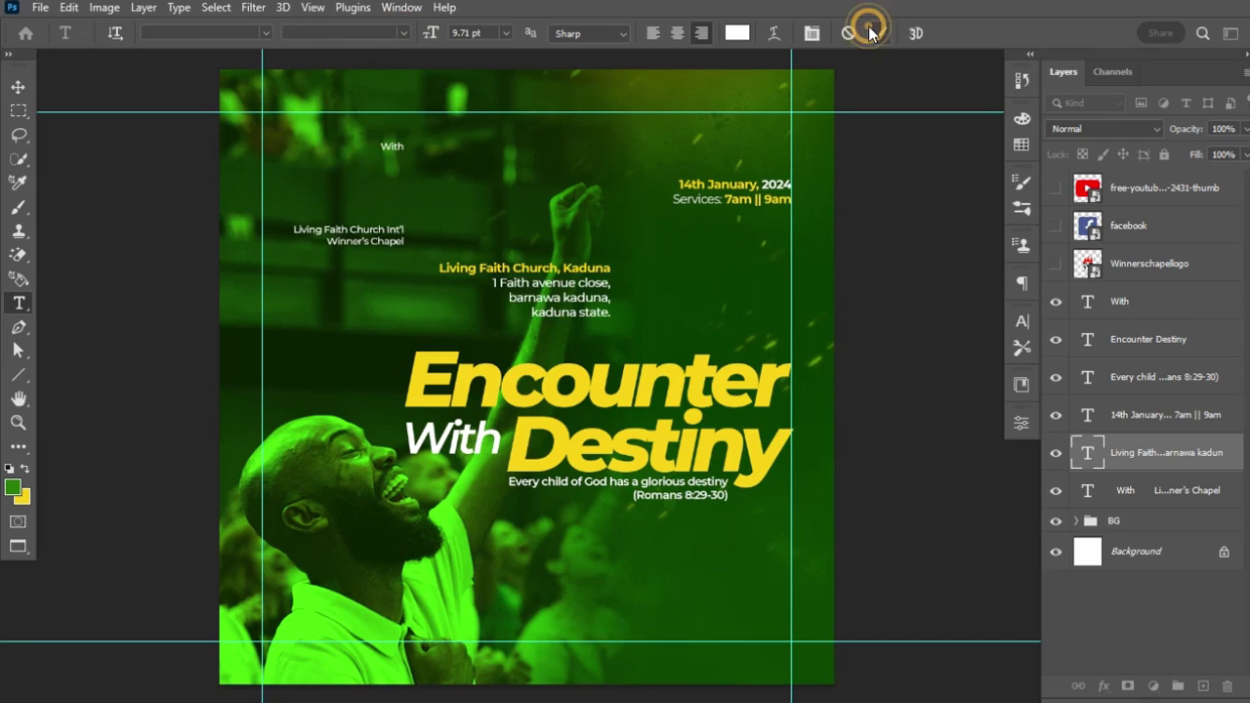
- Place the venue text below the services line and nudge it right so its edge meets the right vertical guide
click(18, 88)
drag(578, 296, 744, 275)
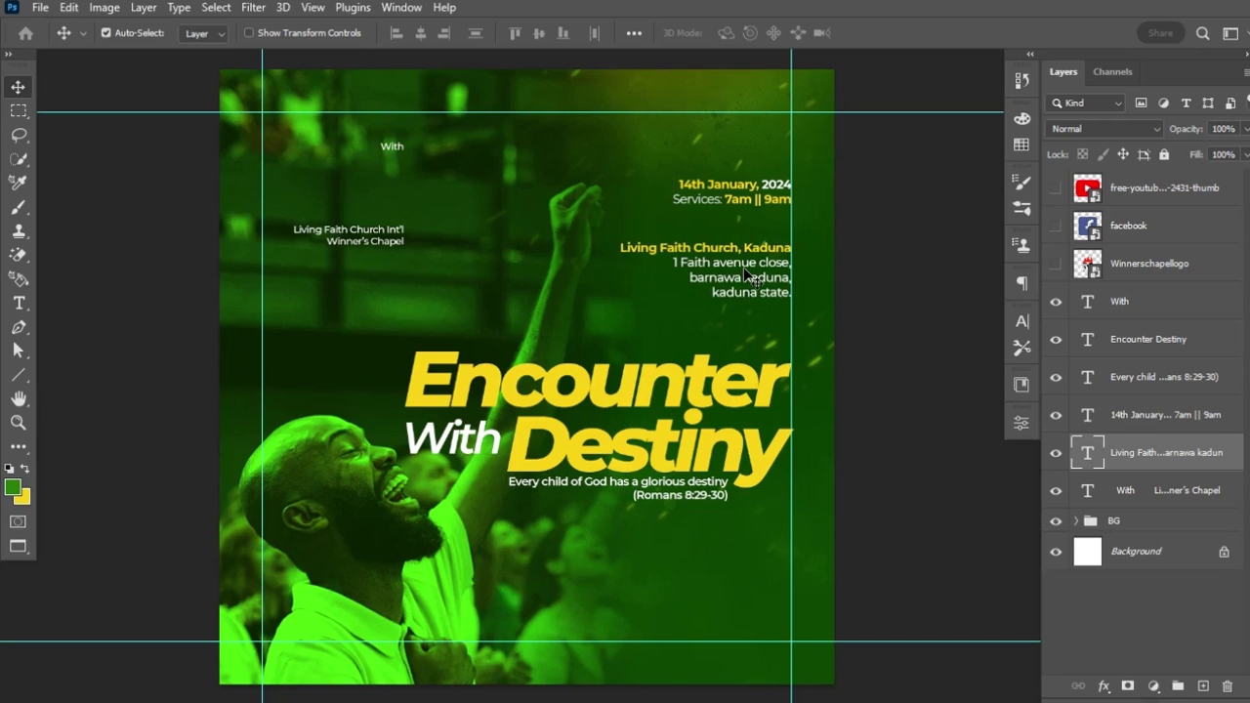
key(Right)
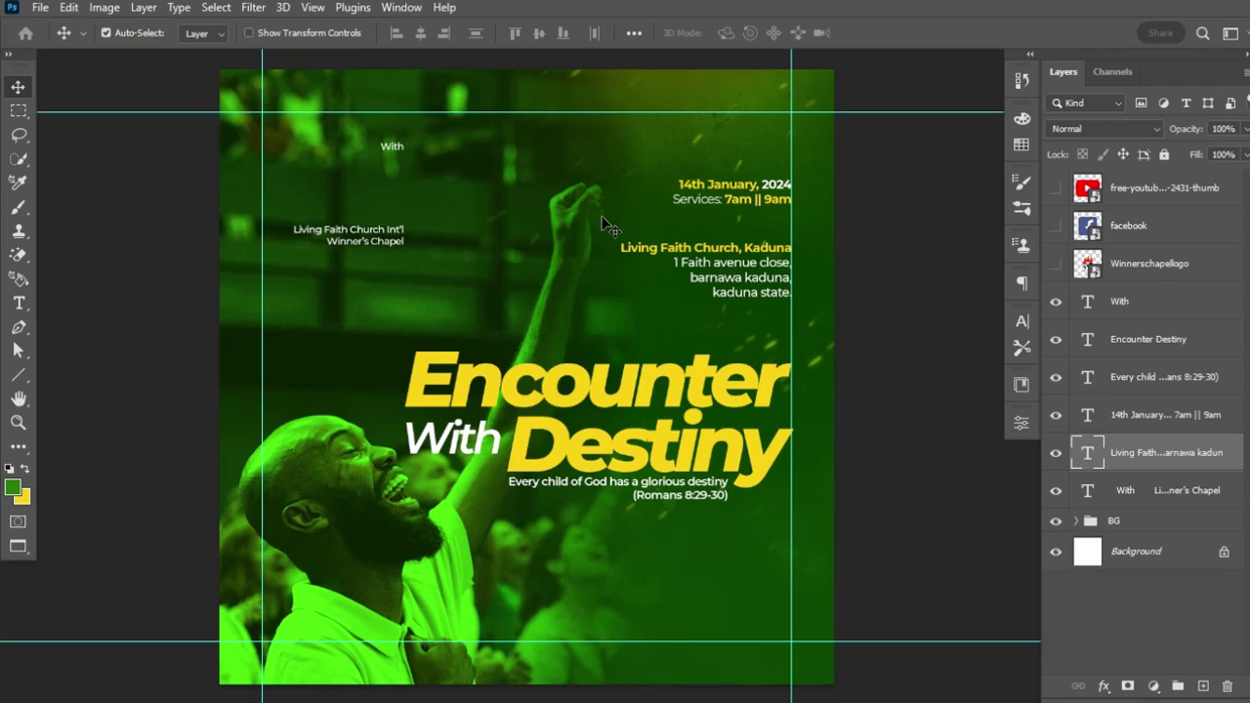
- Delete the leftover details text layer and make the Winnerschapellogo layer visible
key(t)
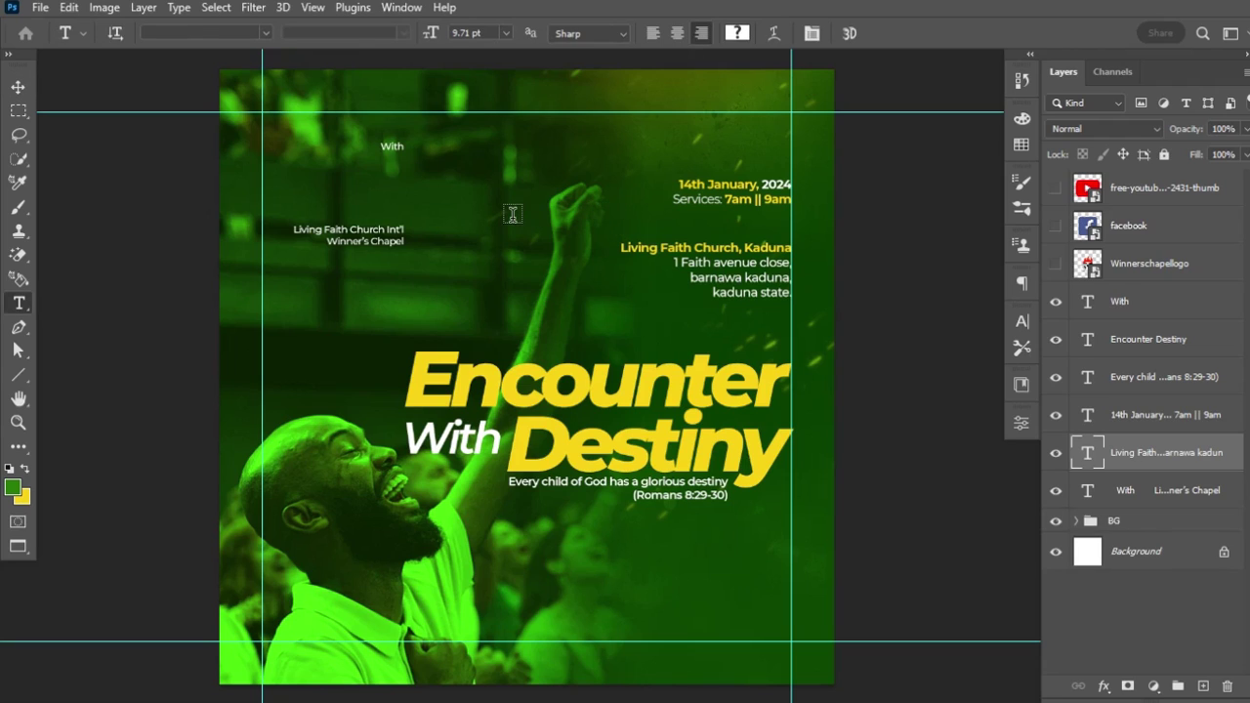
key(Delete)
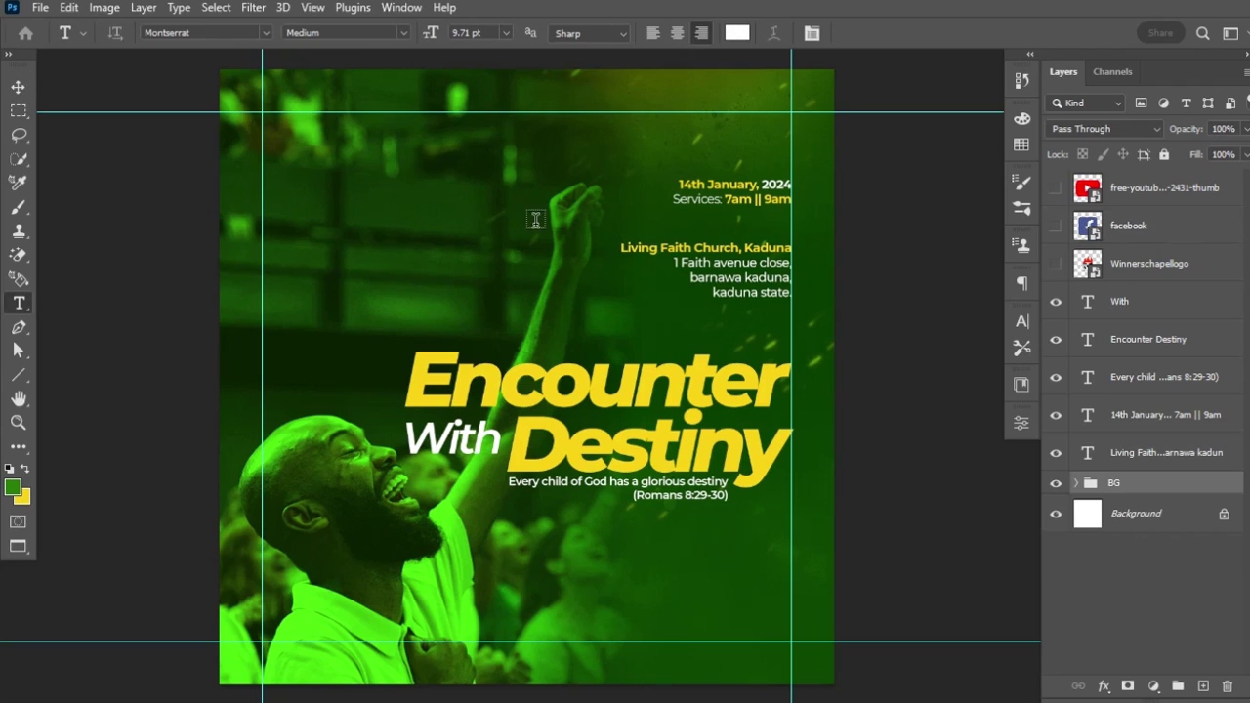
click(1056, 264)
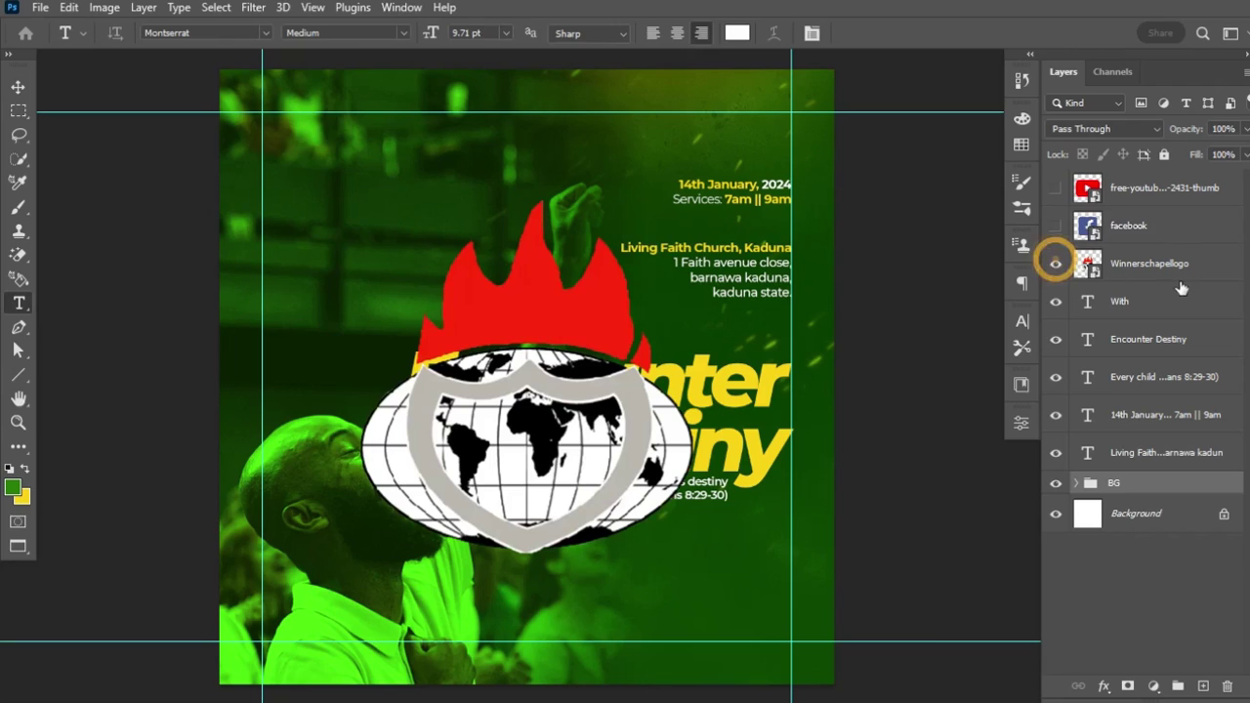
- Shrink the Winnerschapellogo to a small emblem and place it in the flyer's upper-left area, just inside the guides
click(1193, 278)
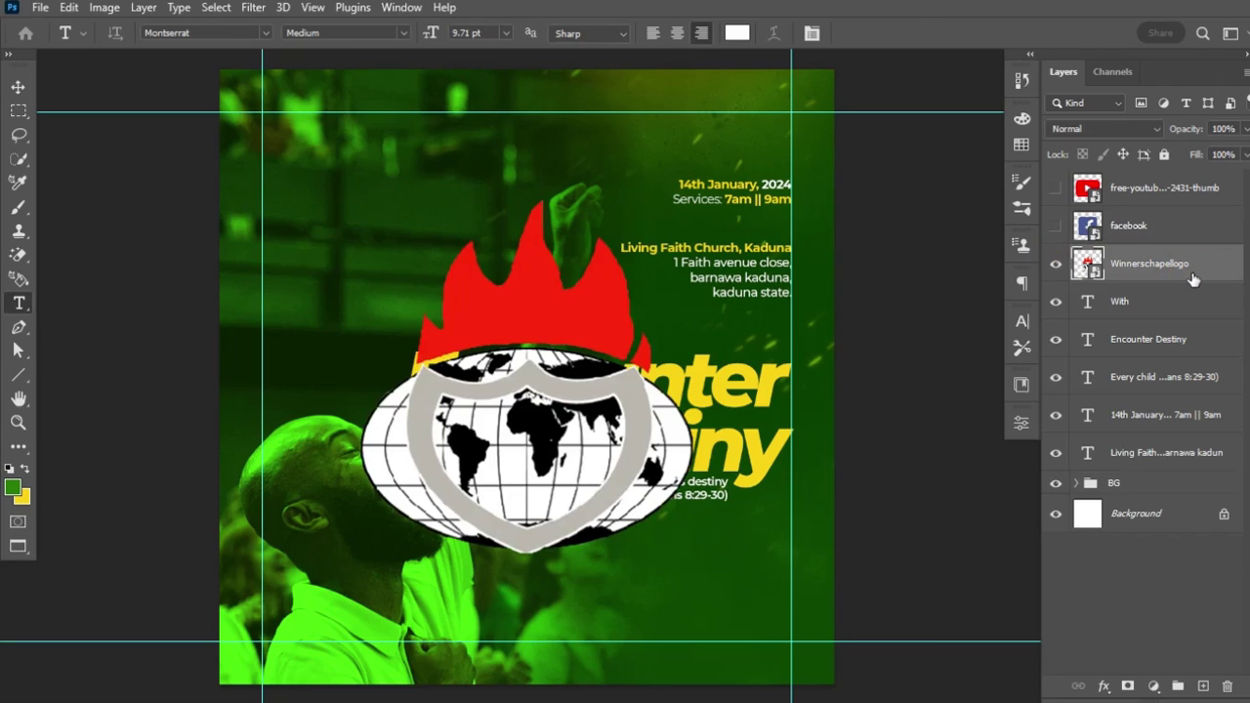
key(ctrl+t)
mouse_move(701, 560)
mouse_down()
mouse_move(457, 327)
mouse_move(318, 145)
mouse_move(311, 153)
mouse_move(345, 183)
mouse_up()
key(Return)
- Add the pasted two-line text "Living Faith Church Int'l Winner's Chapel" and move it just below the church logo
key(t)
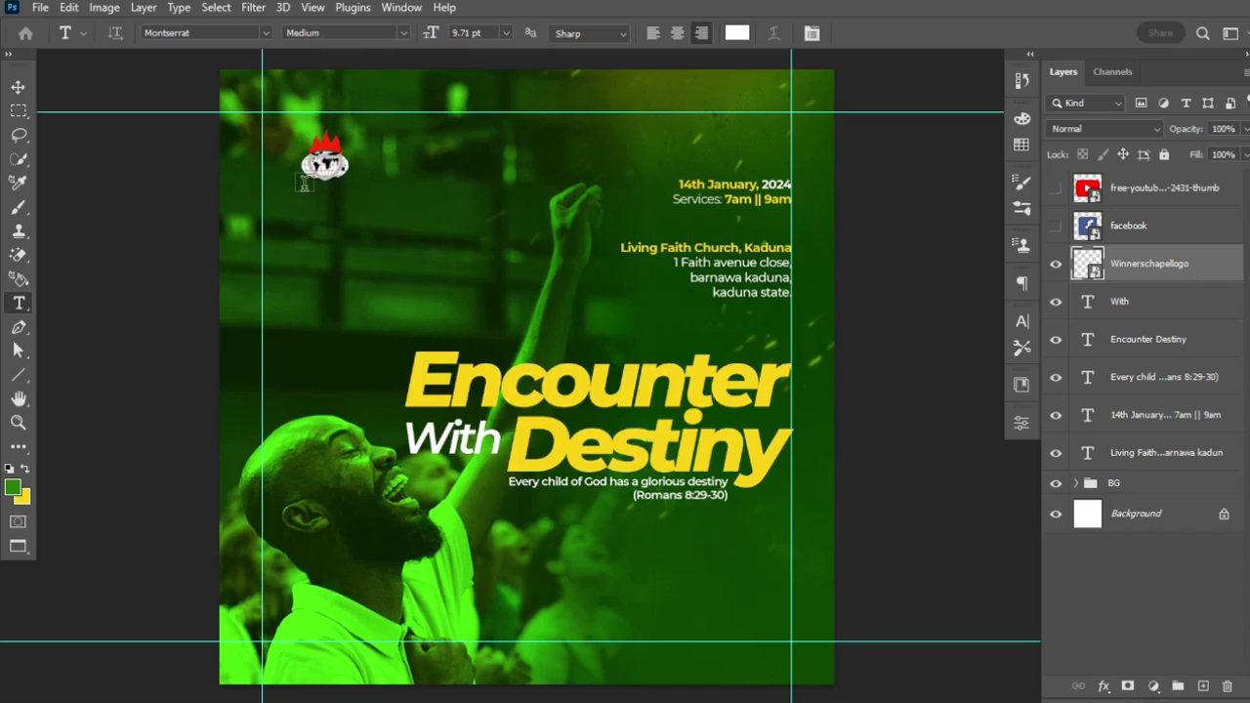
click(305, 234)
key(ctrl+v)
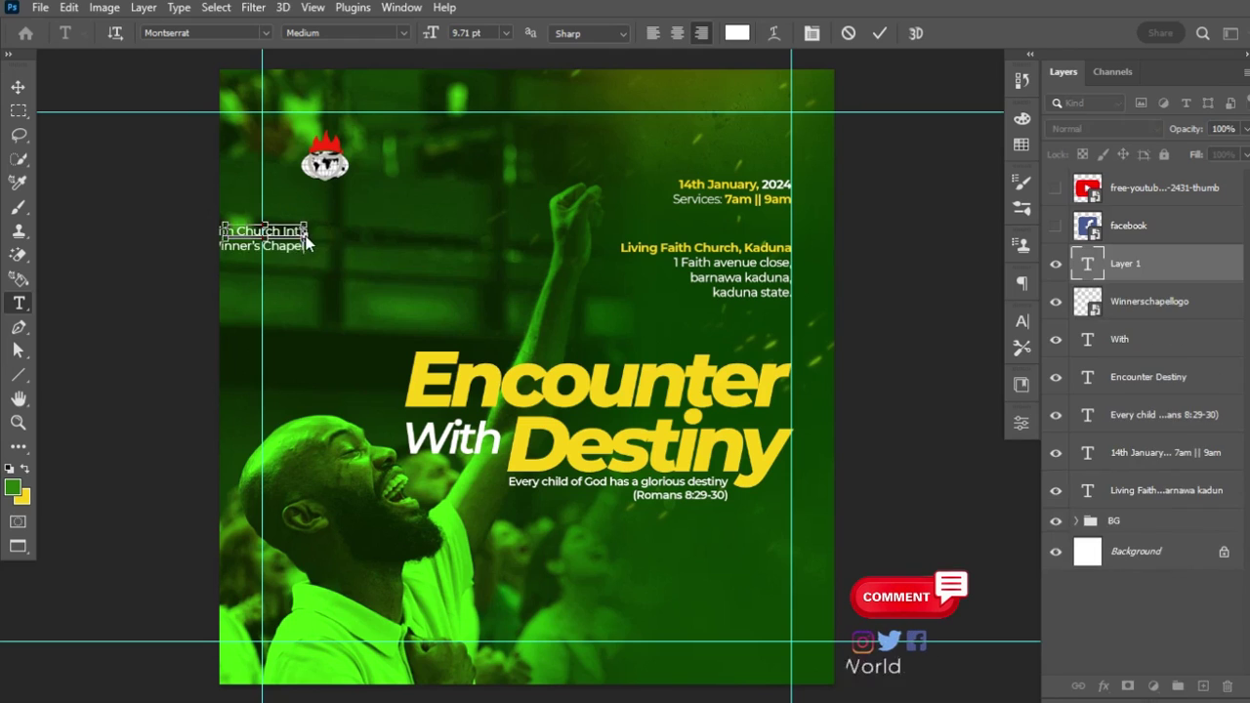
key(ctrl+Return)
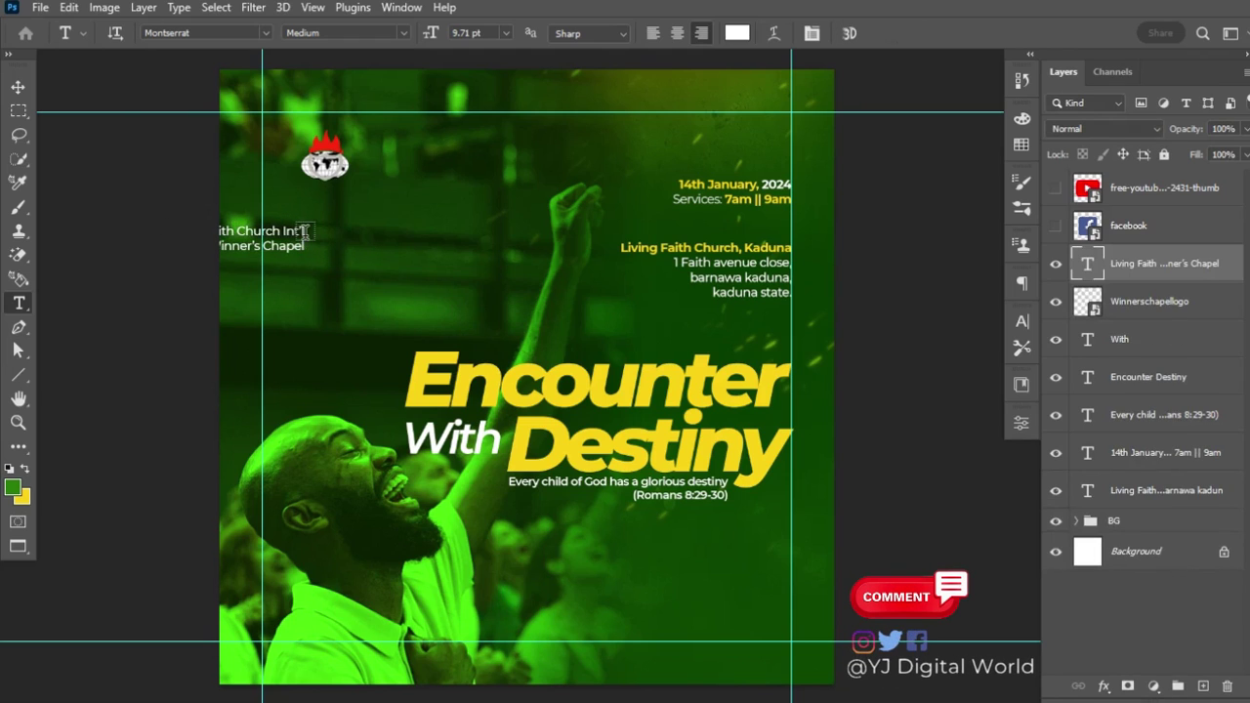
click(19, 88)
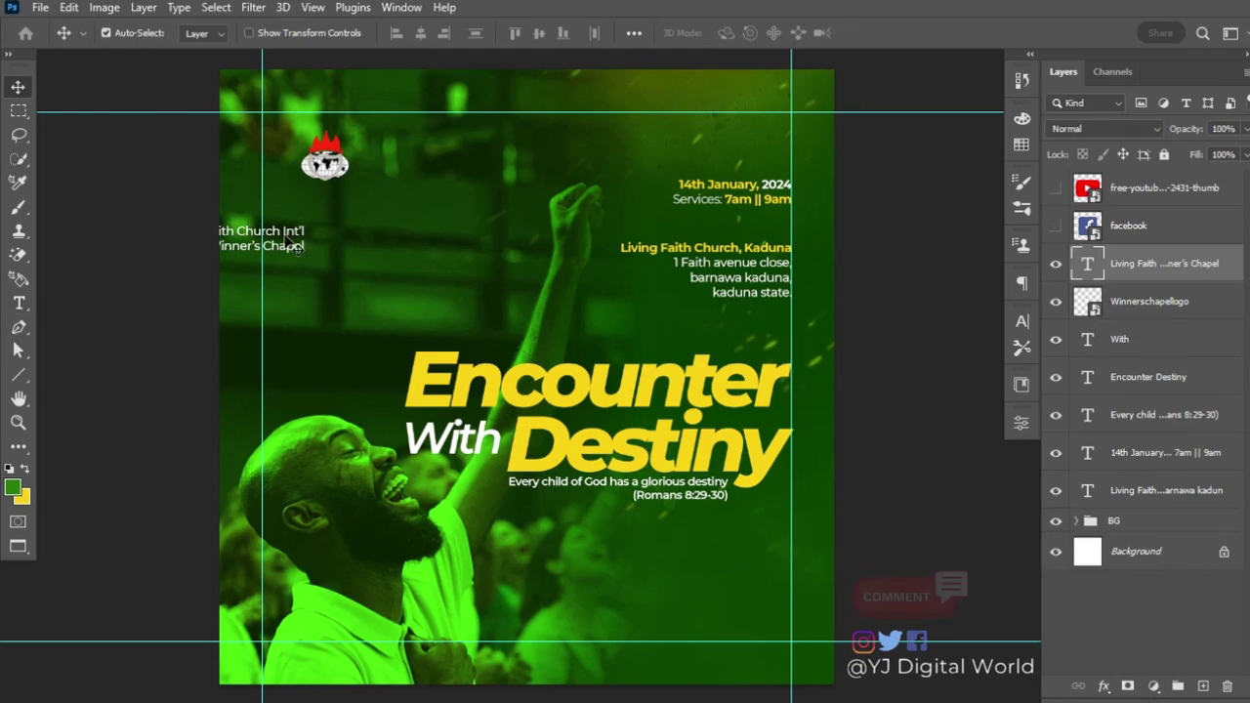
drag(285, 235, 382, 207)
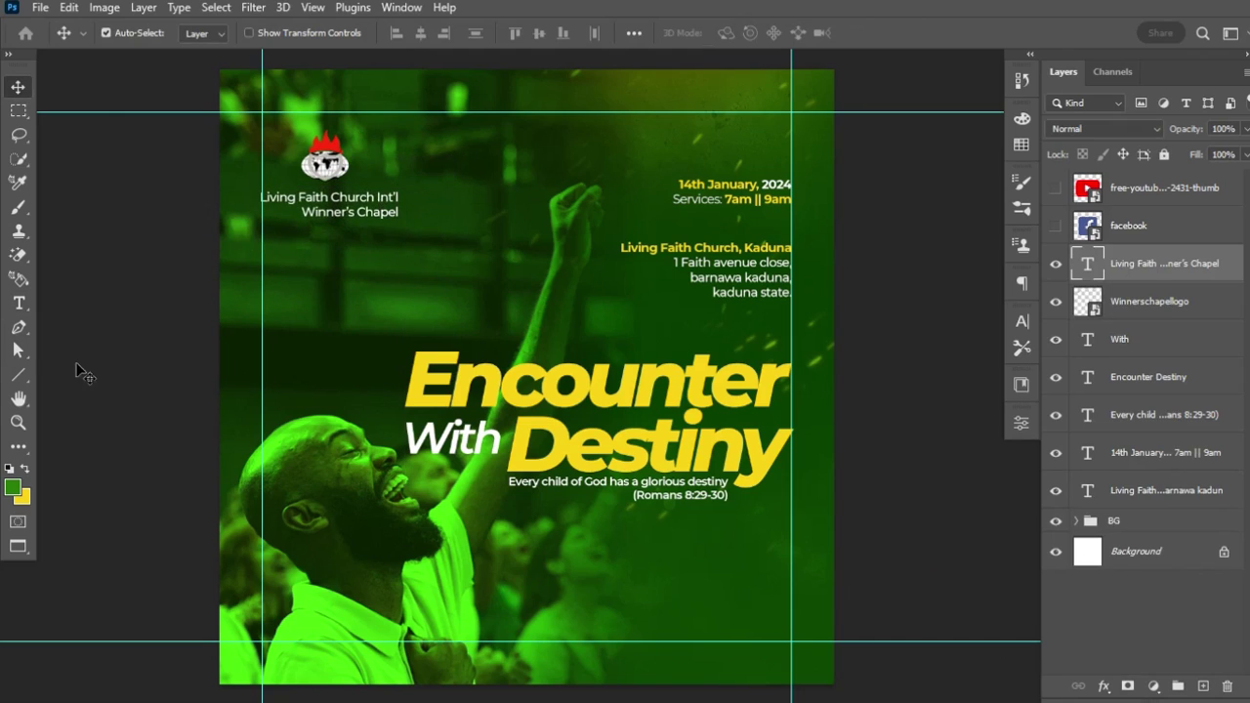
- Centre-align the church name text below the logo and set its "Living Faith Church Int'l" line to Montserrat SemiBold
click(19, 302)
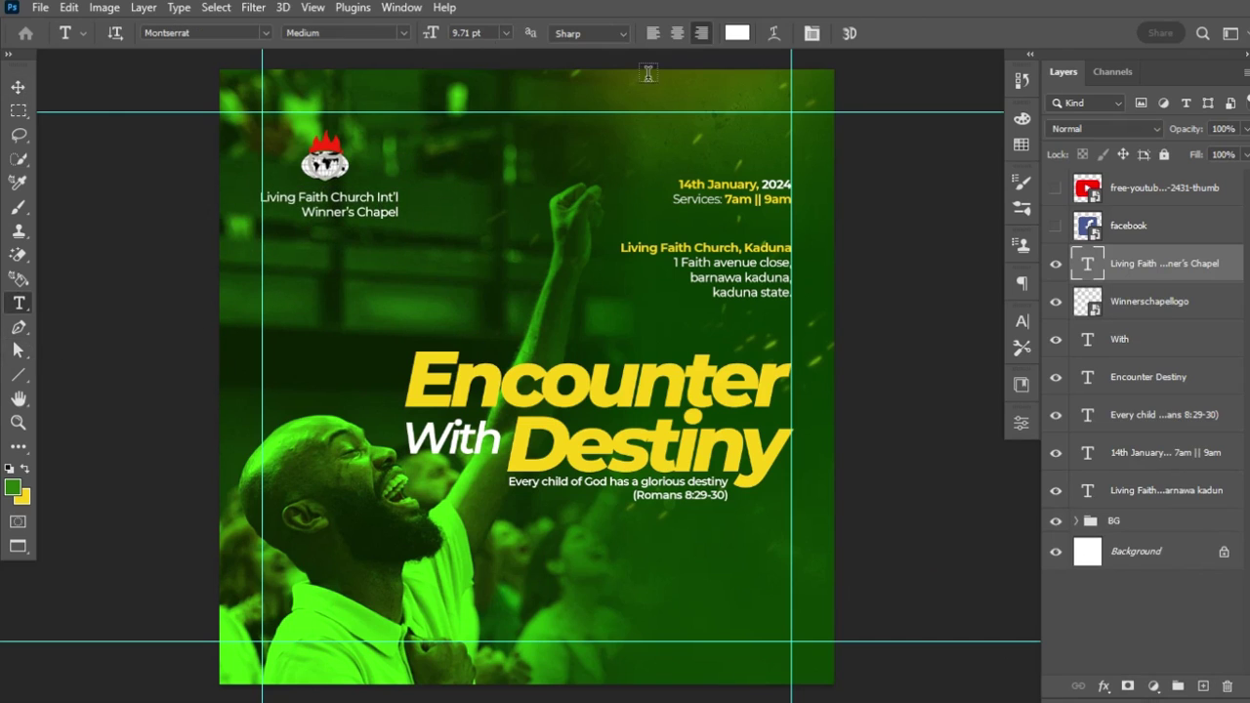
click(679, 34)
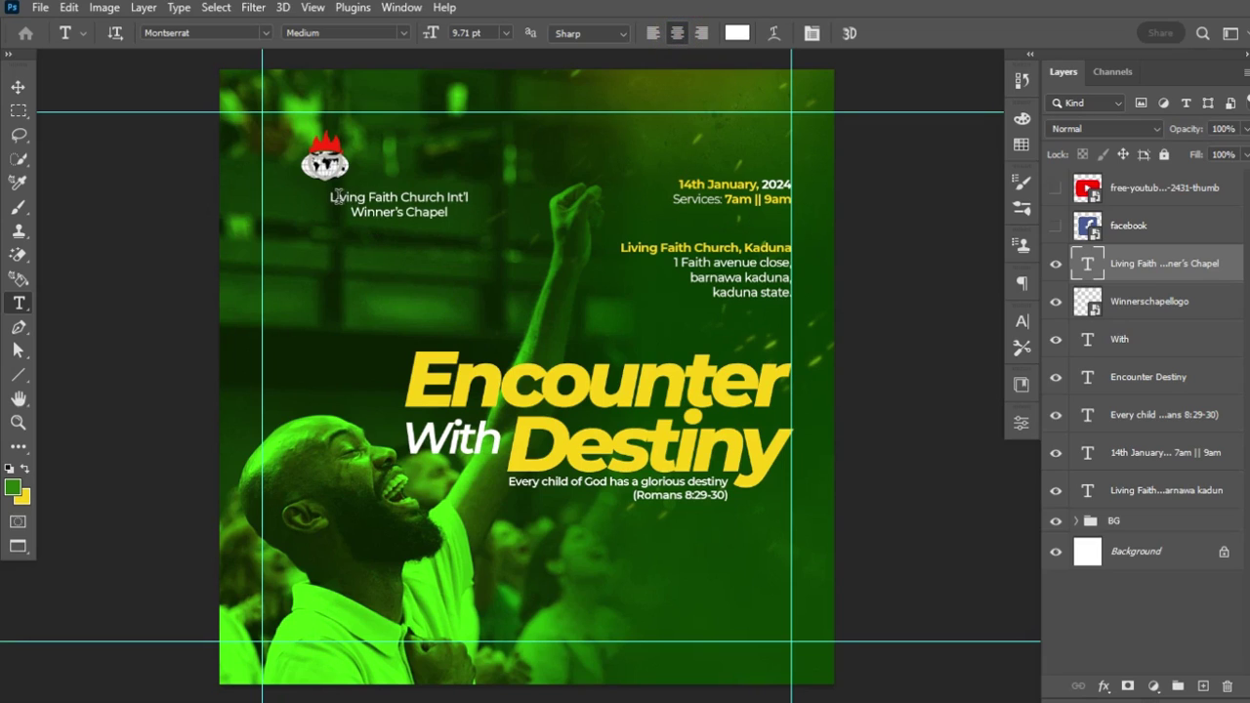
drag(332, 198, 449, 213)
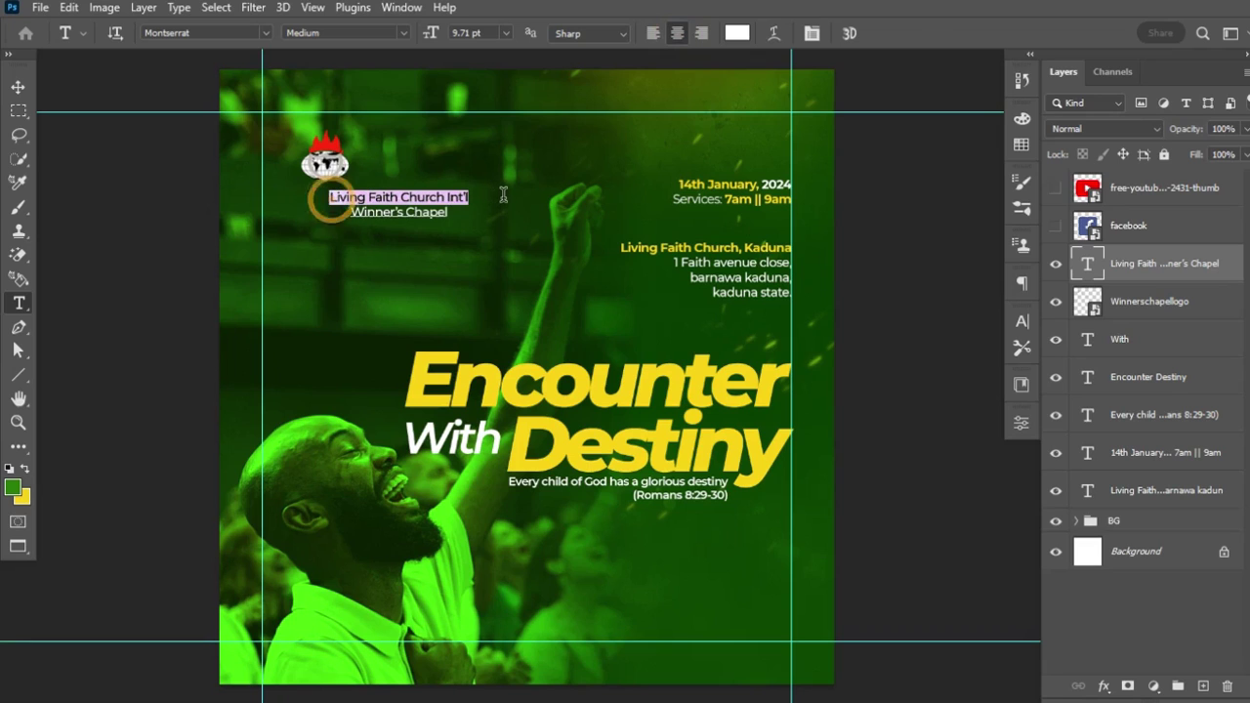
click(399, 32)
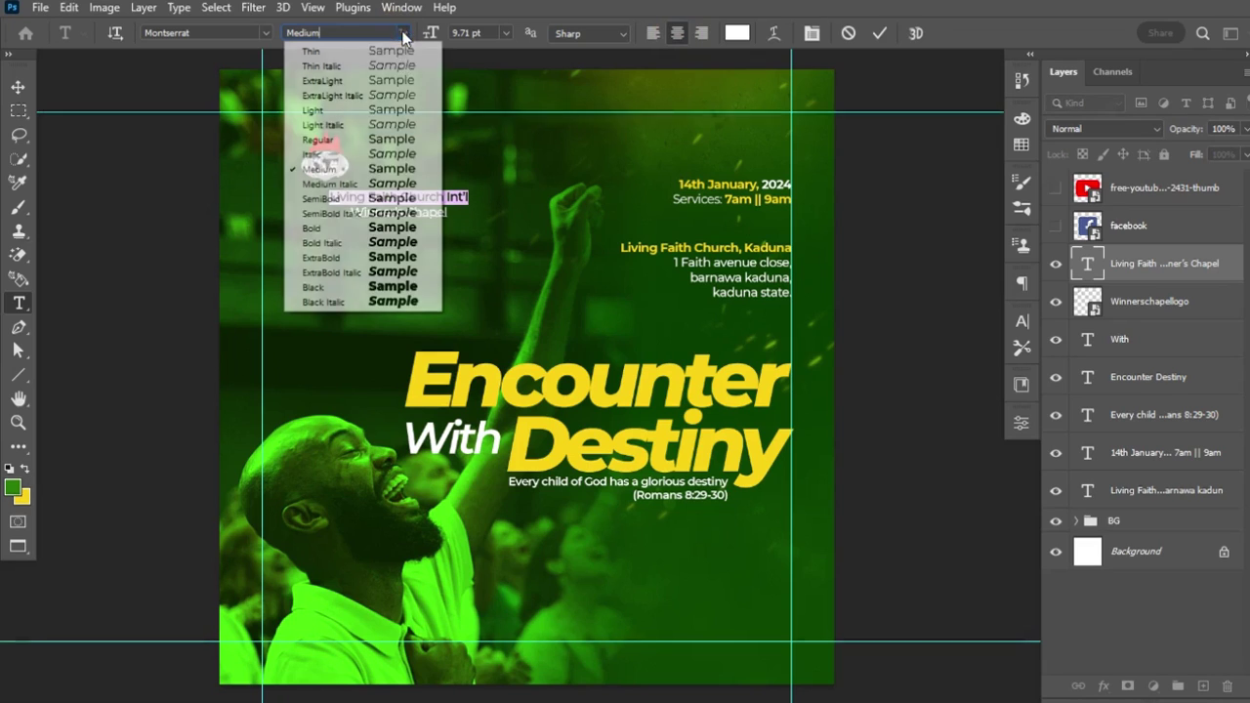
click(365, 200)
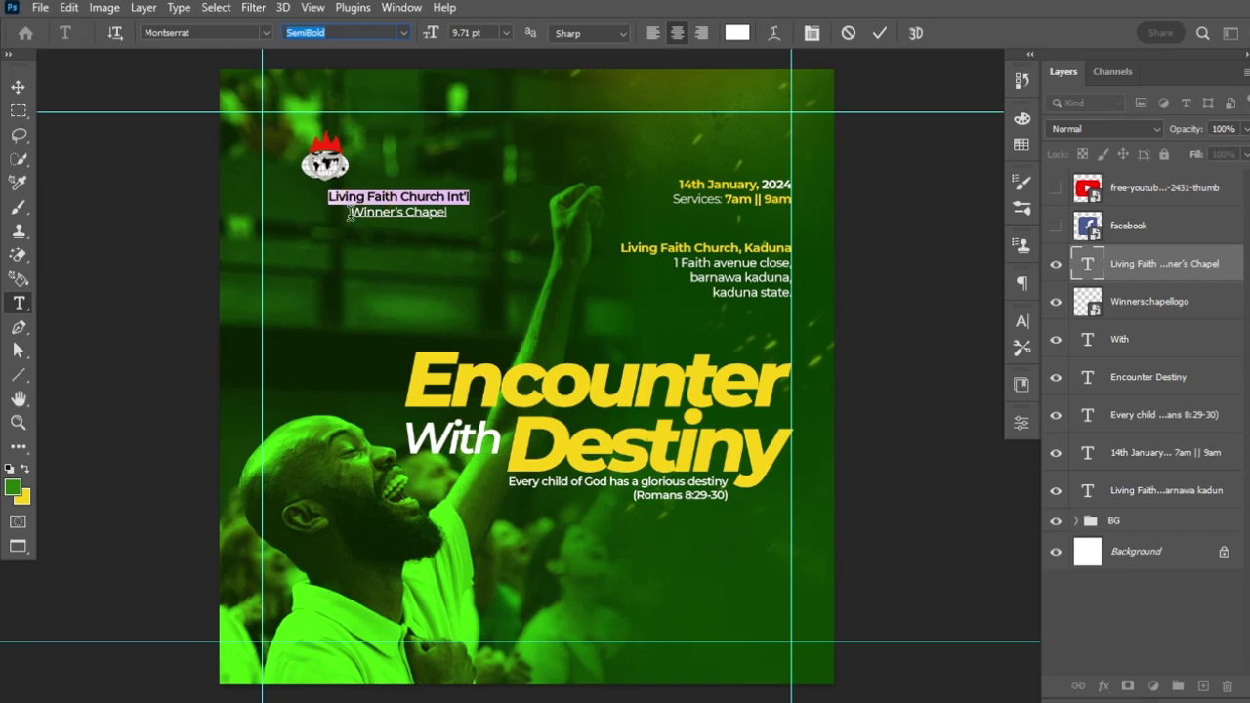
- Set the "Winner's Chapel" line to the Montserrat Regular style
double_click(350, 213)
key(shift+End)
click(400, 33)
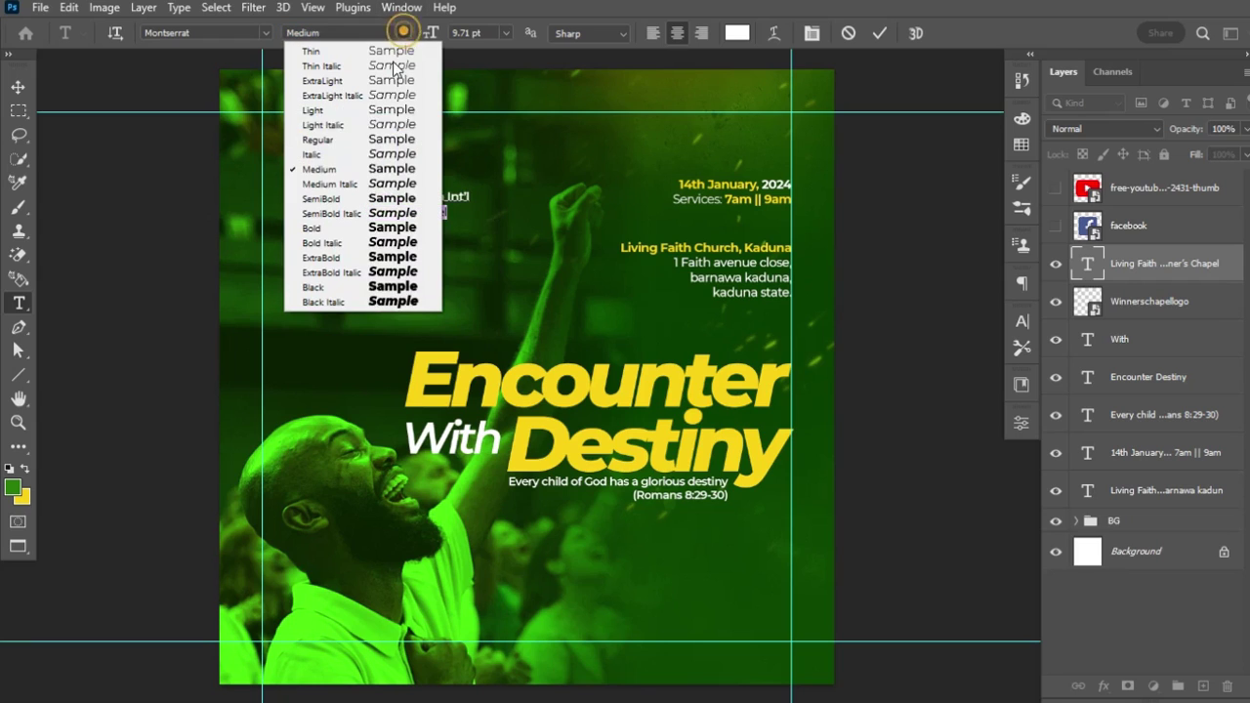
click(356, 140)
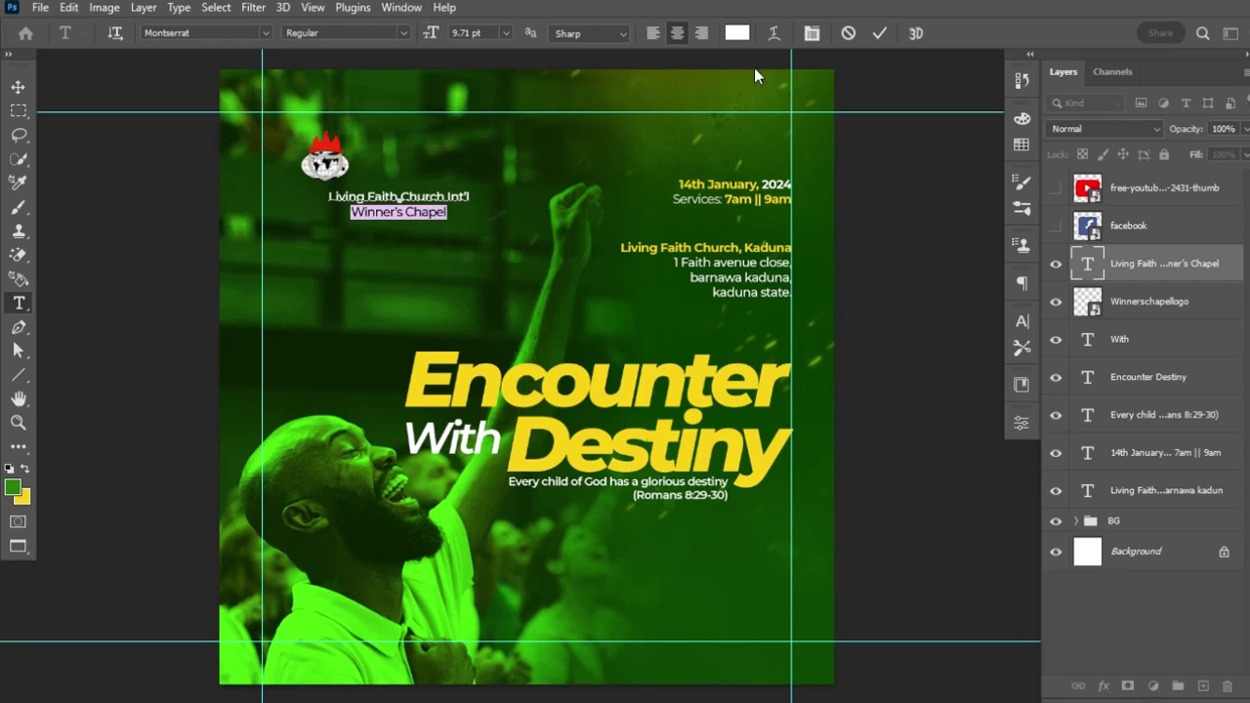
click(880, 32)
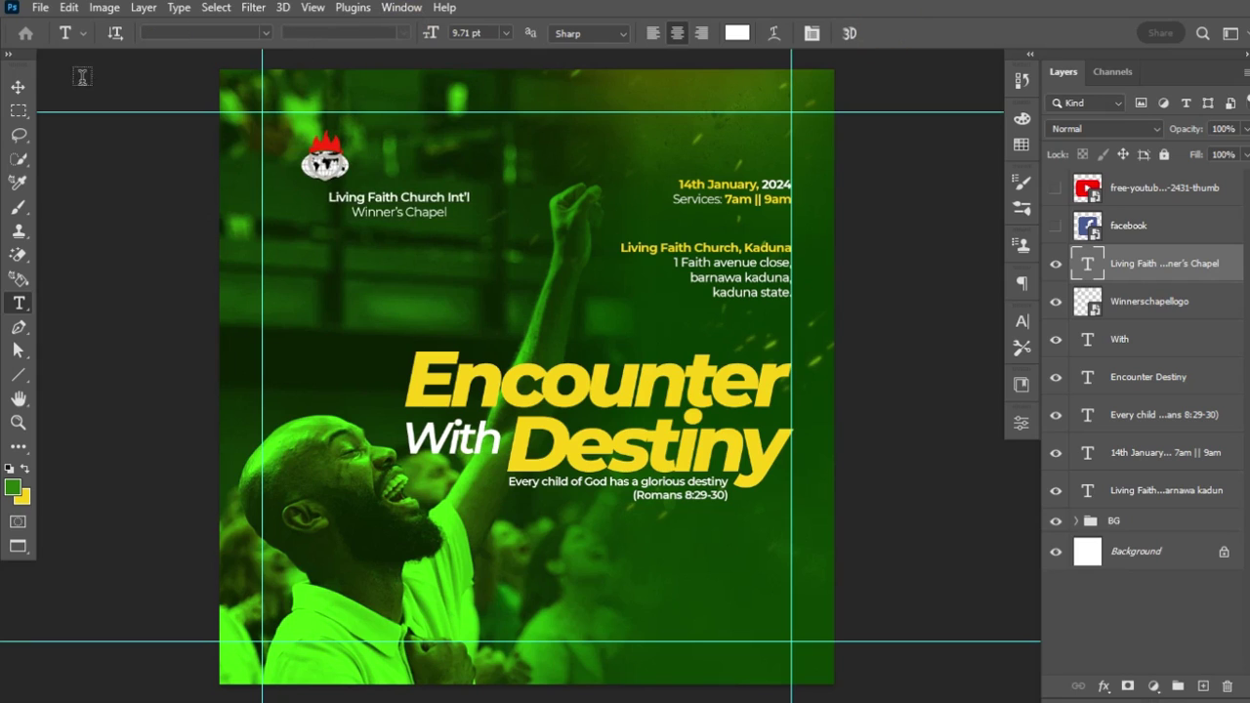
- Scale the church name text down, centre it directly beneath the logo and nudge it slightly down
click(18, 87)
key(ctrl+t)
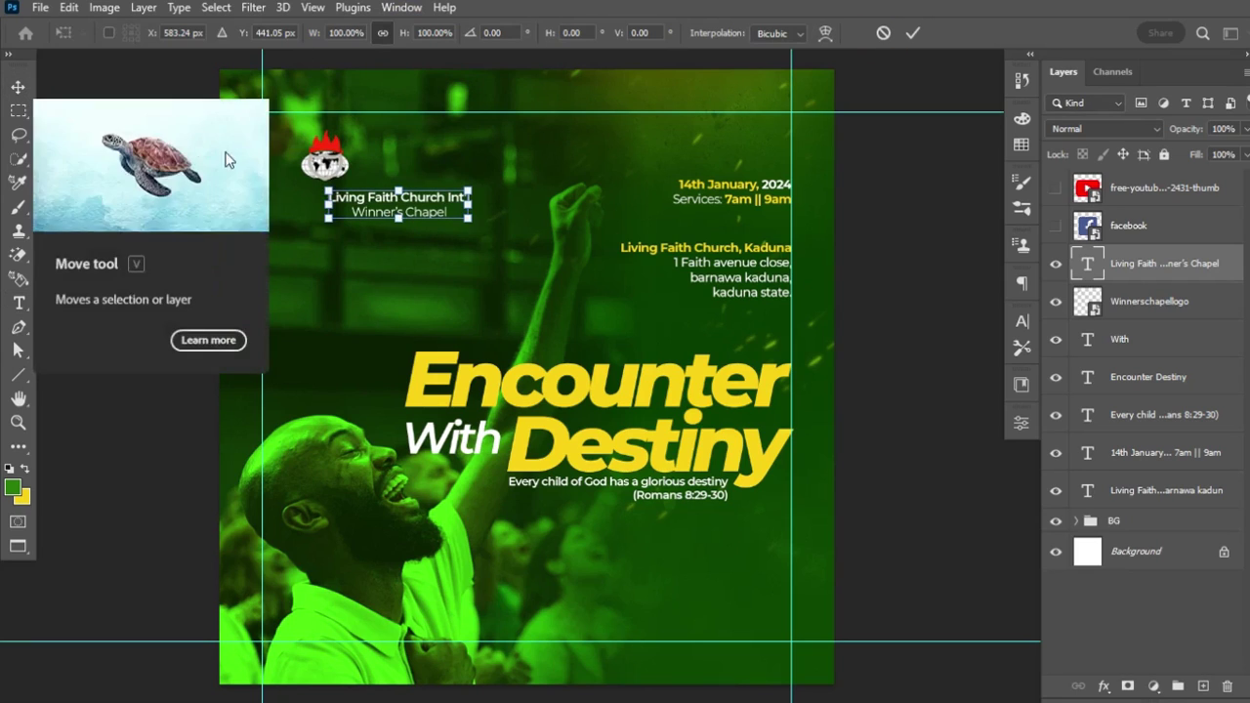
drag(473, 222, 374, 205)
key(Return)
key(ctrl+t)
key(Return)
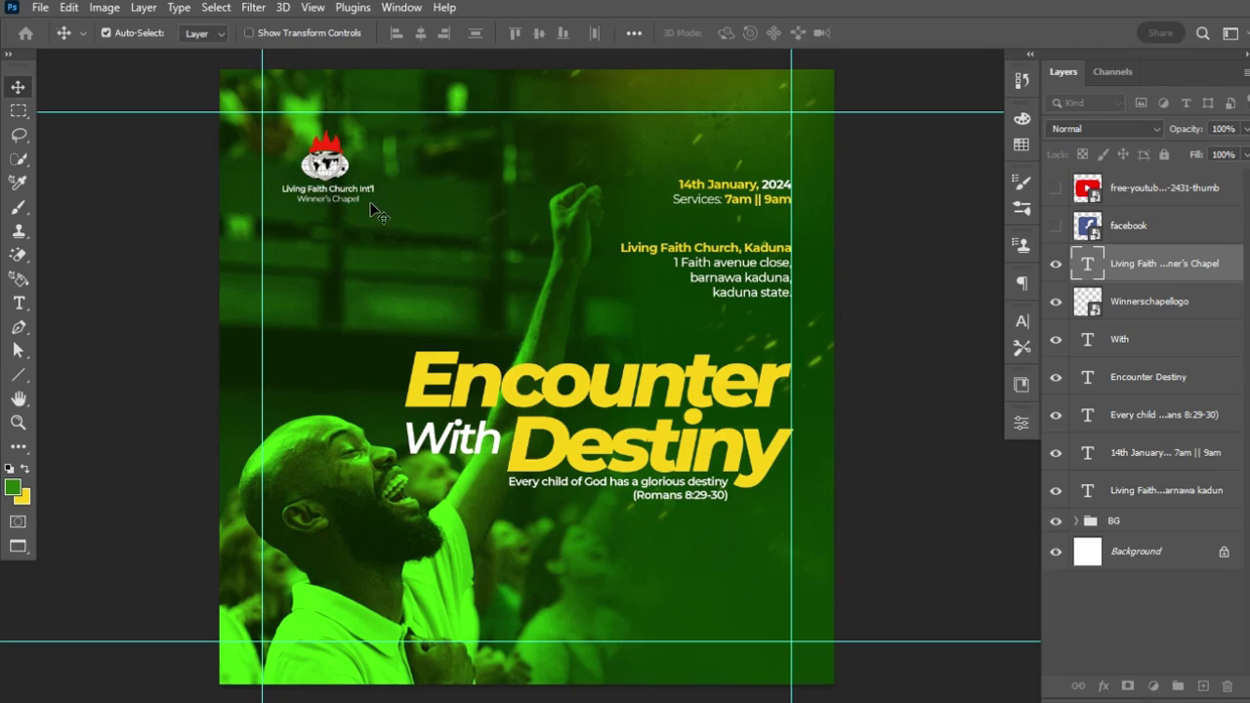
key(Down)
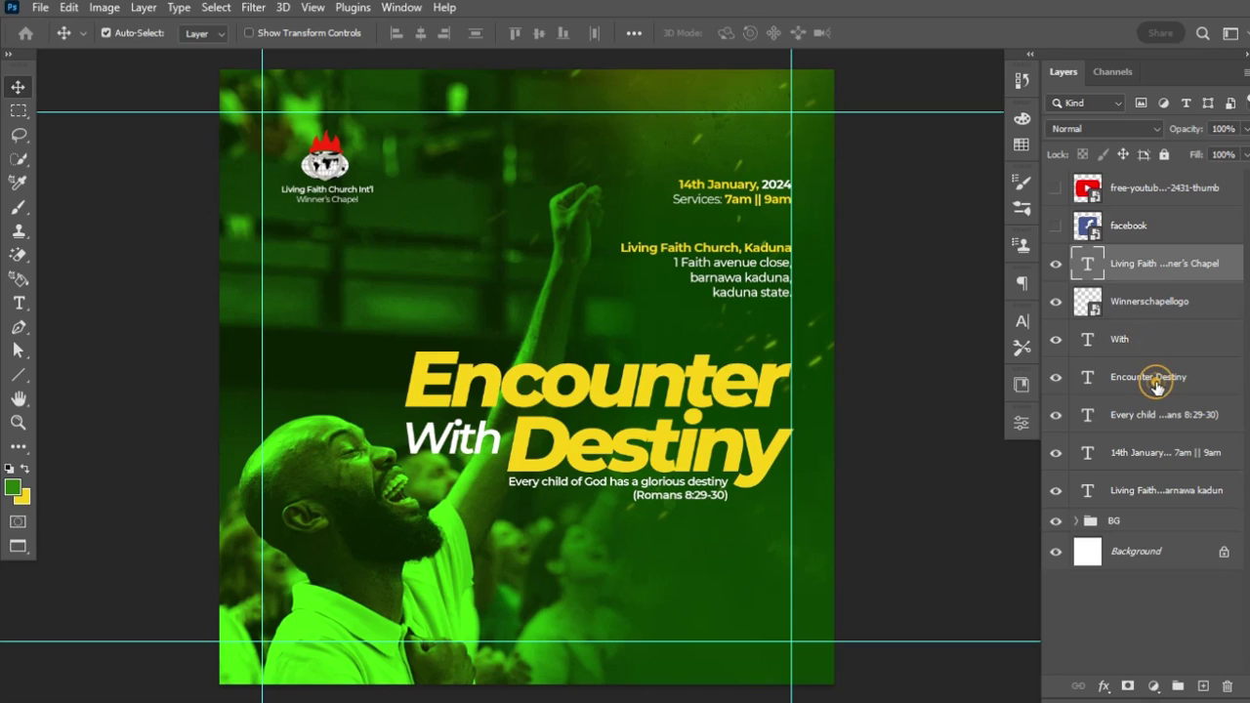
- Group the With and Encounter Destiny text layers and name the group THEME
click(1158, 344)
click(1160, 375)
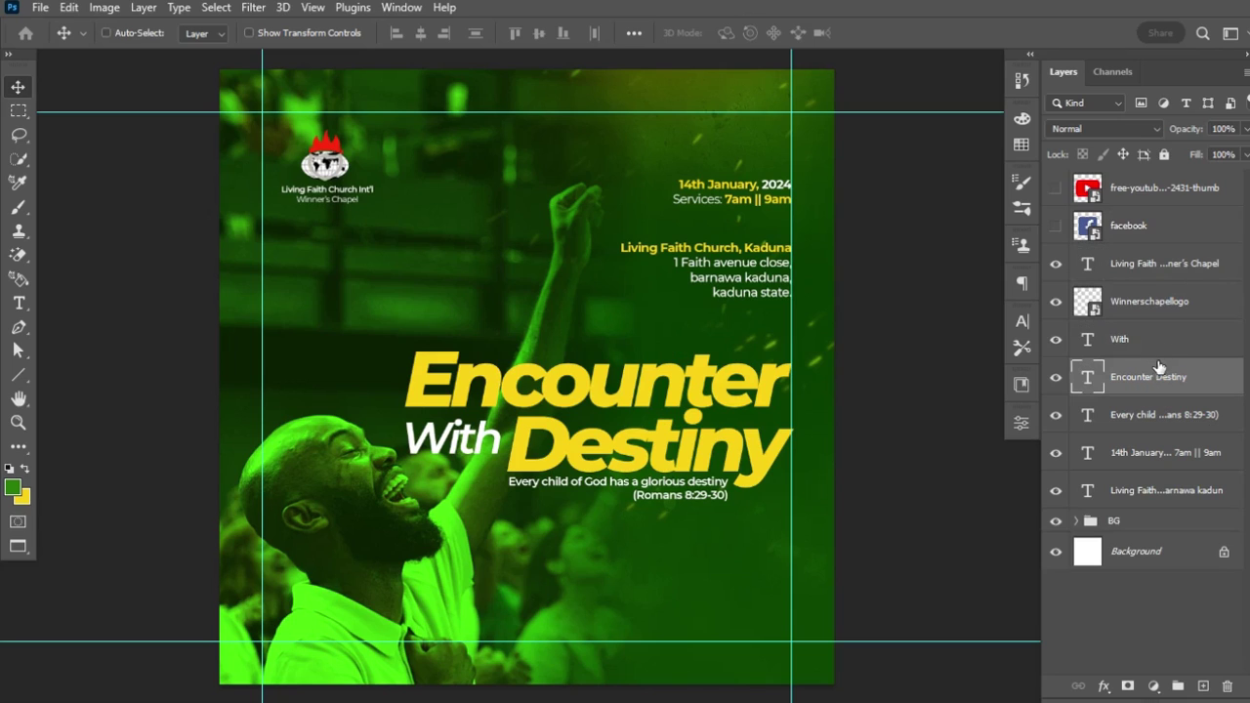
shift+click(1152, 344)
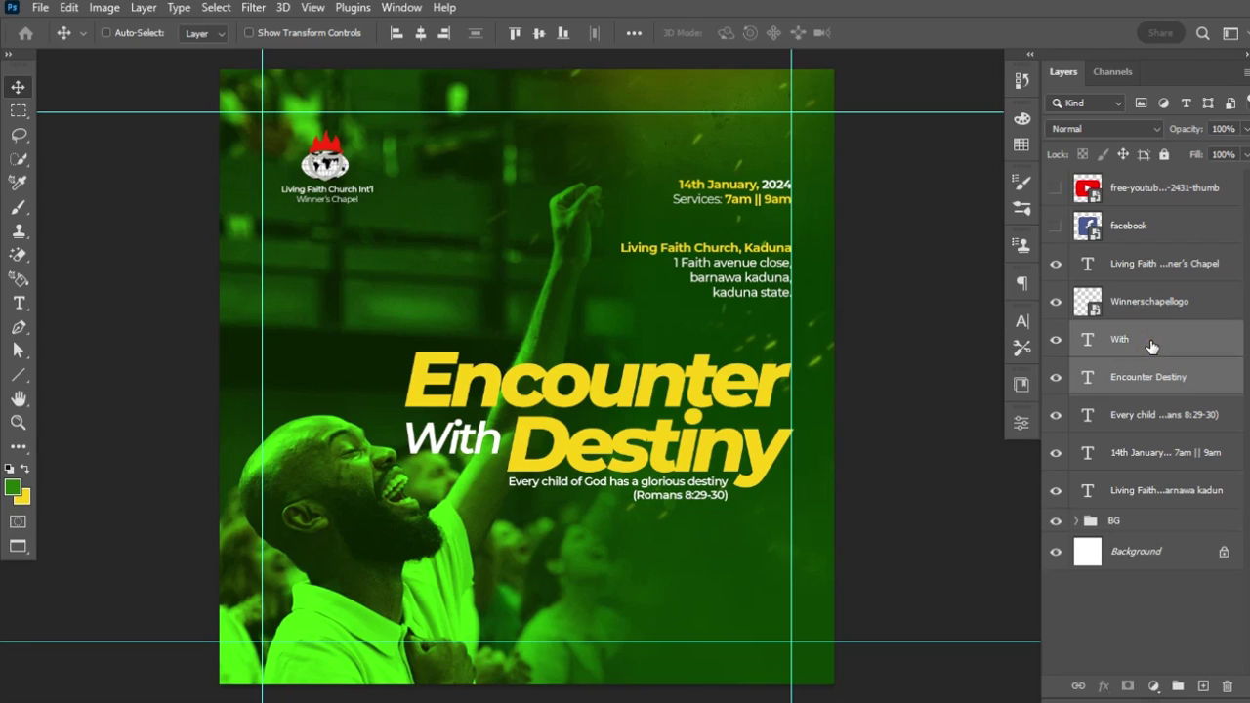
key(ctrl+g)
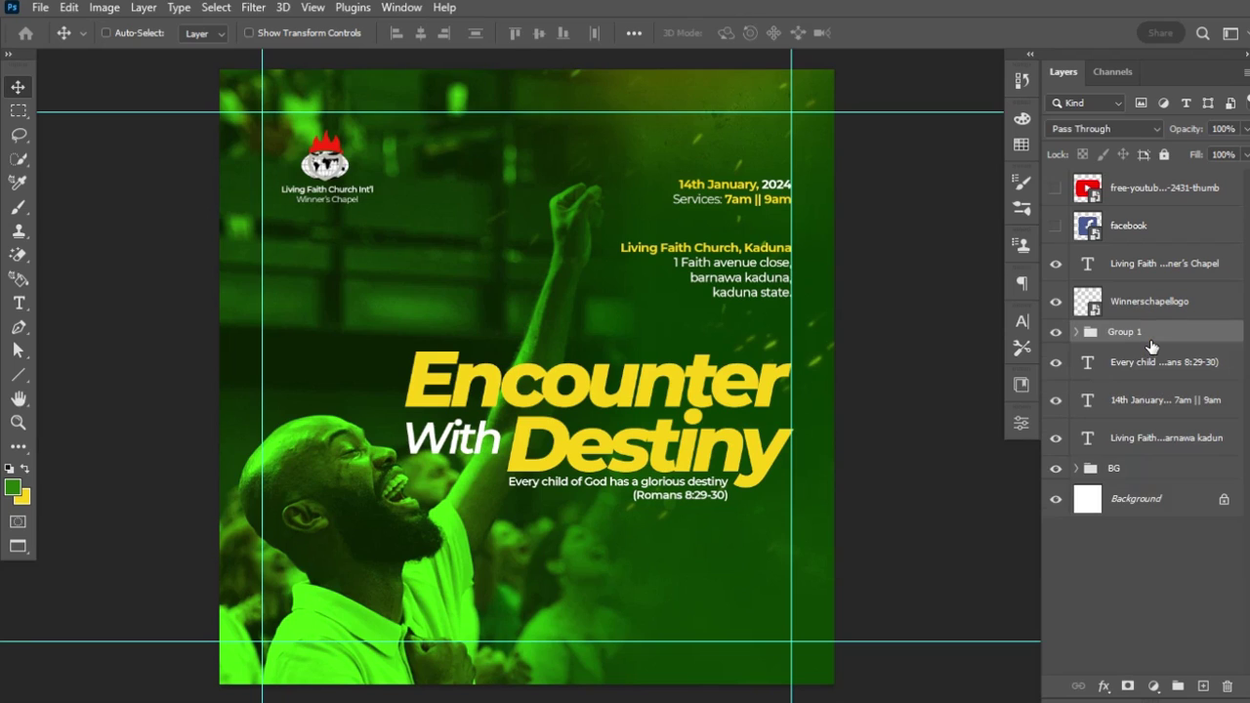
double_click(1123, 333)
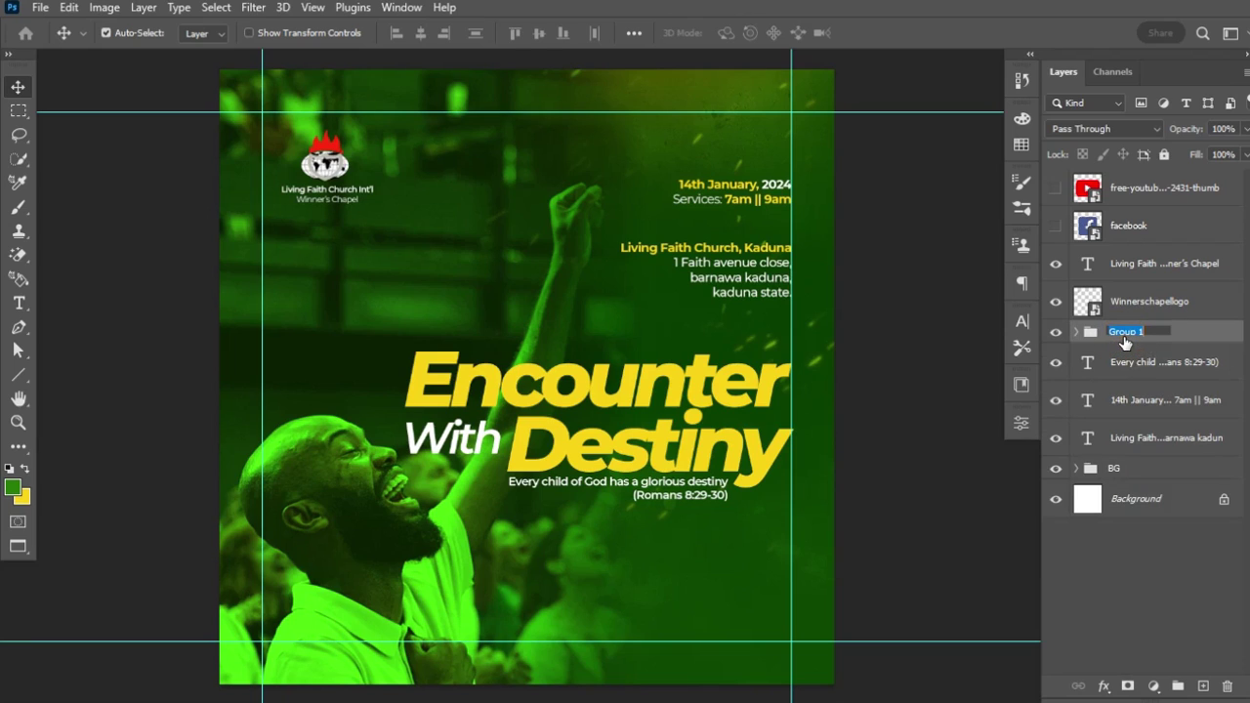
text(THEME)
key(Return)
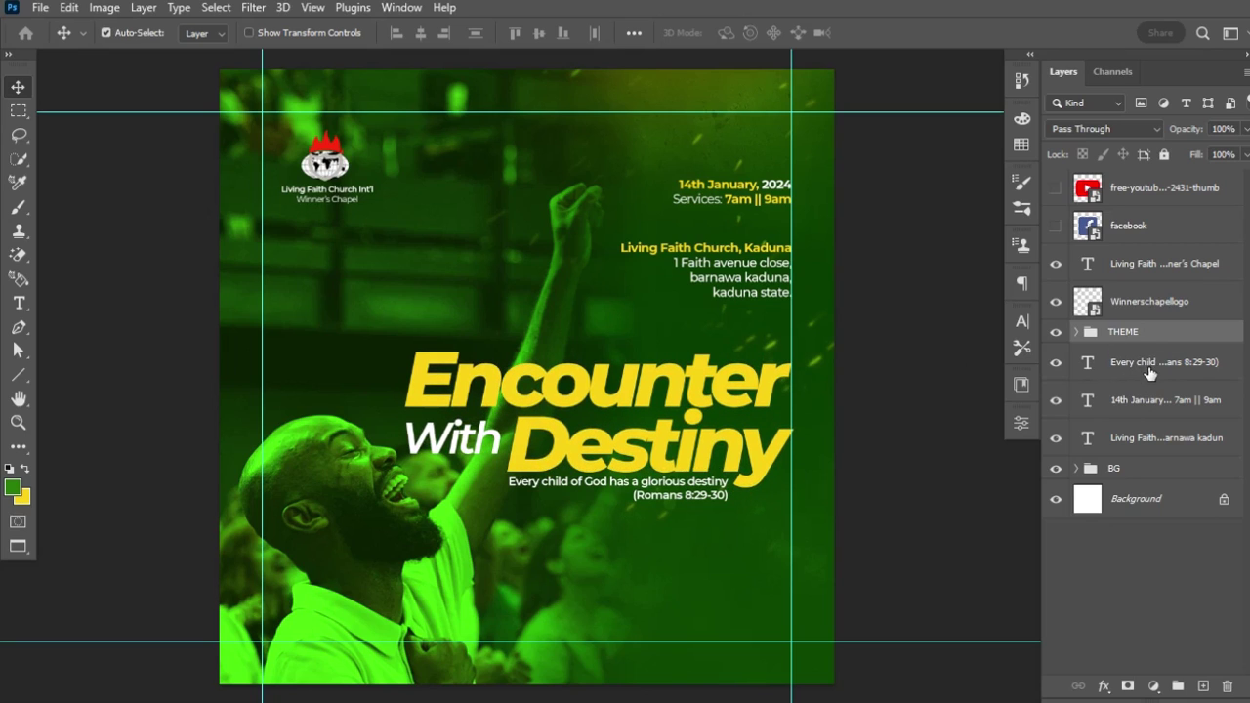
- Put the "Every child of God has a glorious destiny" text layer into the THEME group and nudge the whole group slightly down
click(1150, 366)
drag(1150, 365, 1138, 343)
key(Down)
key(Down)
key(Down)
key(Down)
key(Down)
key(Down)
key(Down)
key(Down)
key(Down)
key(Down)
key(Down)
key(Down)
key(Down)
key(Down)
key(Down)
key(Down)
key(Down)
key(Down)
key(Down)
key(Down)
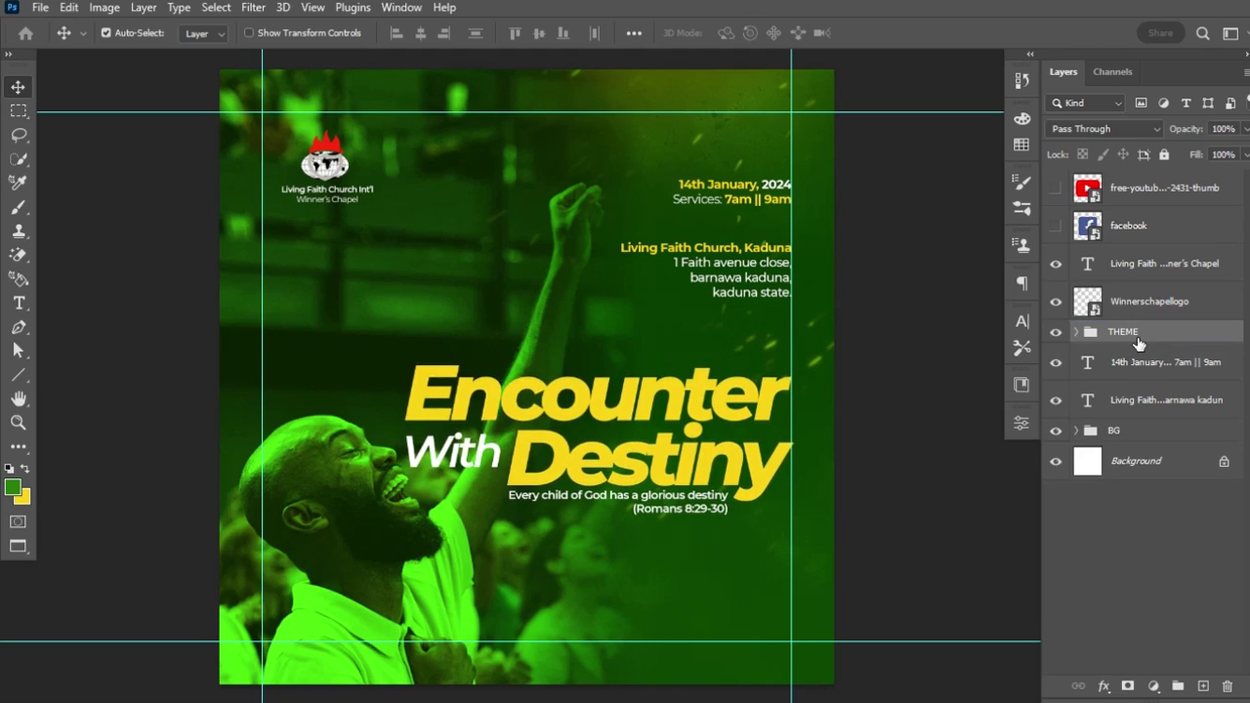
- Scale the THEME group down slightly, keeping its right edge on the right vertical guide
key(ctrl+t)
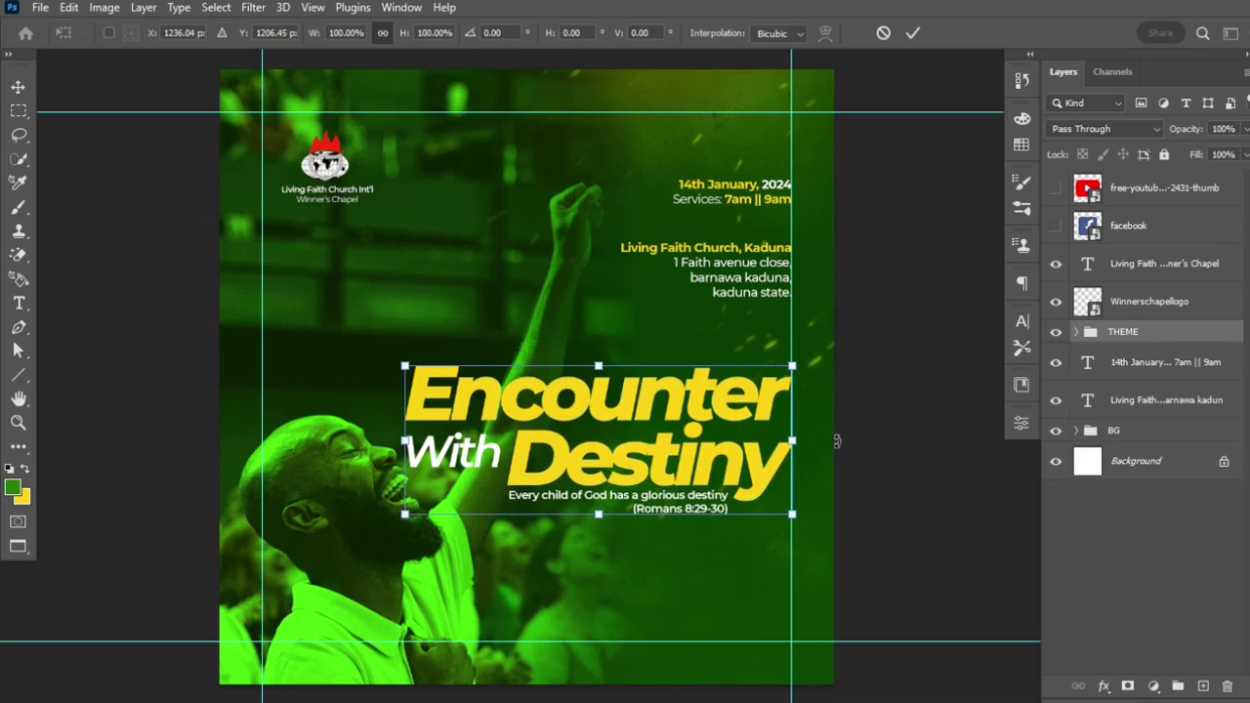
drag(404, 512, 422, 520)
key(Return)
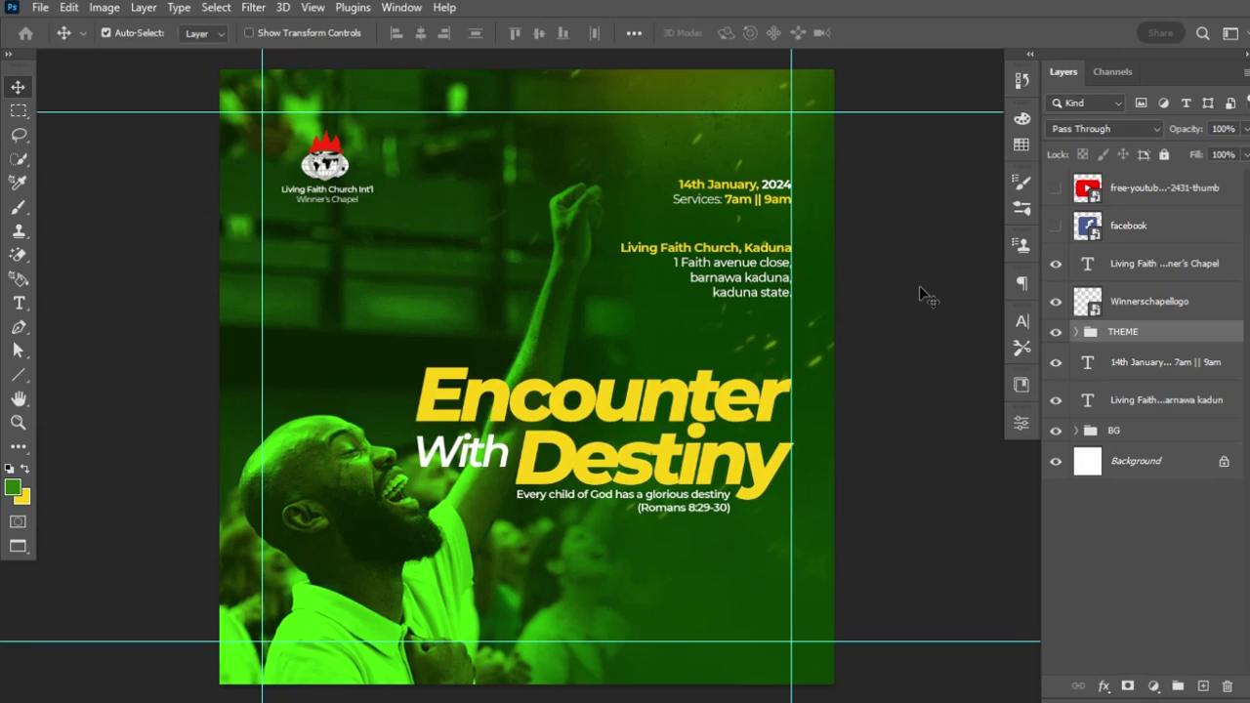
- Make the facebook and YouTube logo layers visible and scale the facebook logo to about 90% around its centre
click(1054, 226)
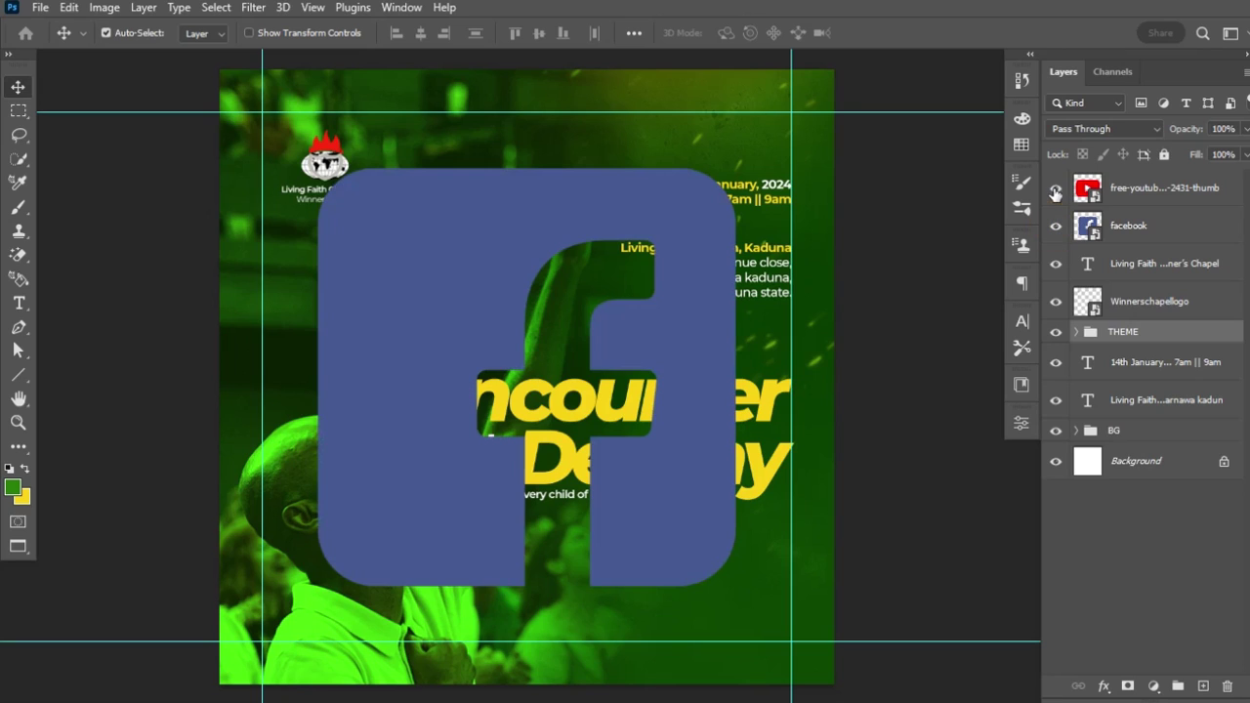
click(1054, 187)
click(1132, 228)
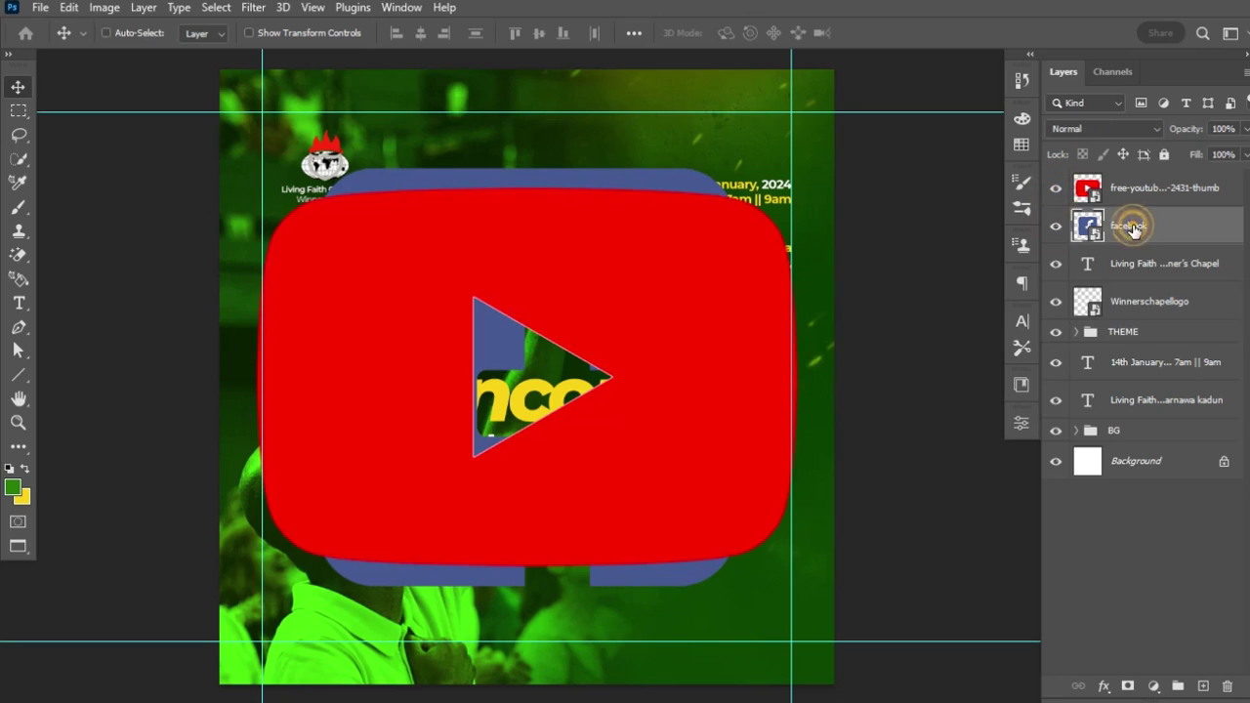
key(ctrl+t)
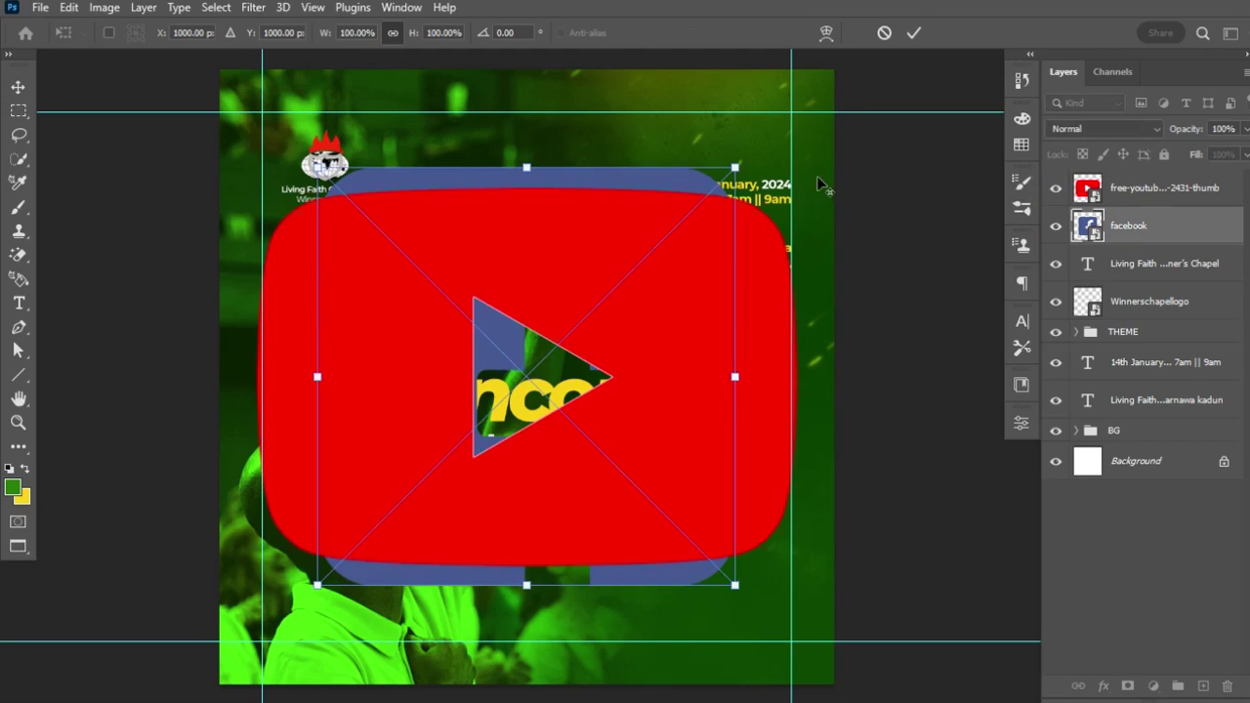
drag(735, 167, 717, 188)
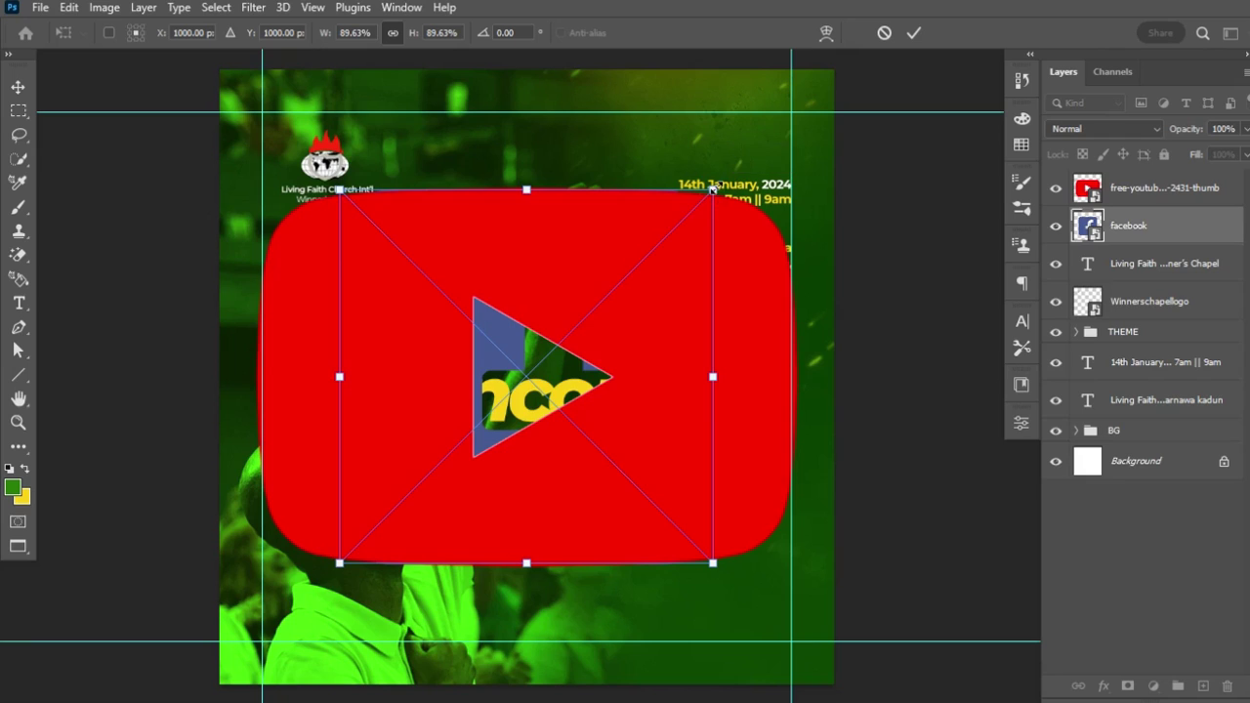
key(Return)
- Scale the YouTube and facebook logos down together to small icon size around their centre
ctrl+click(1182, 188)
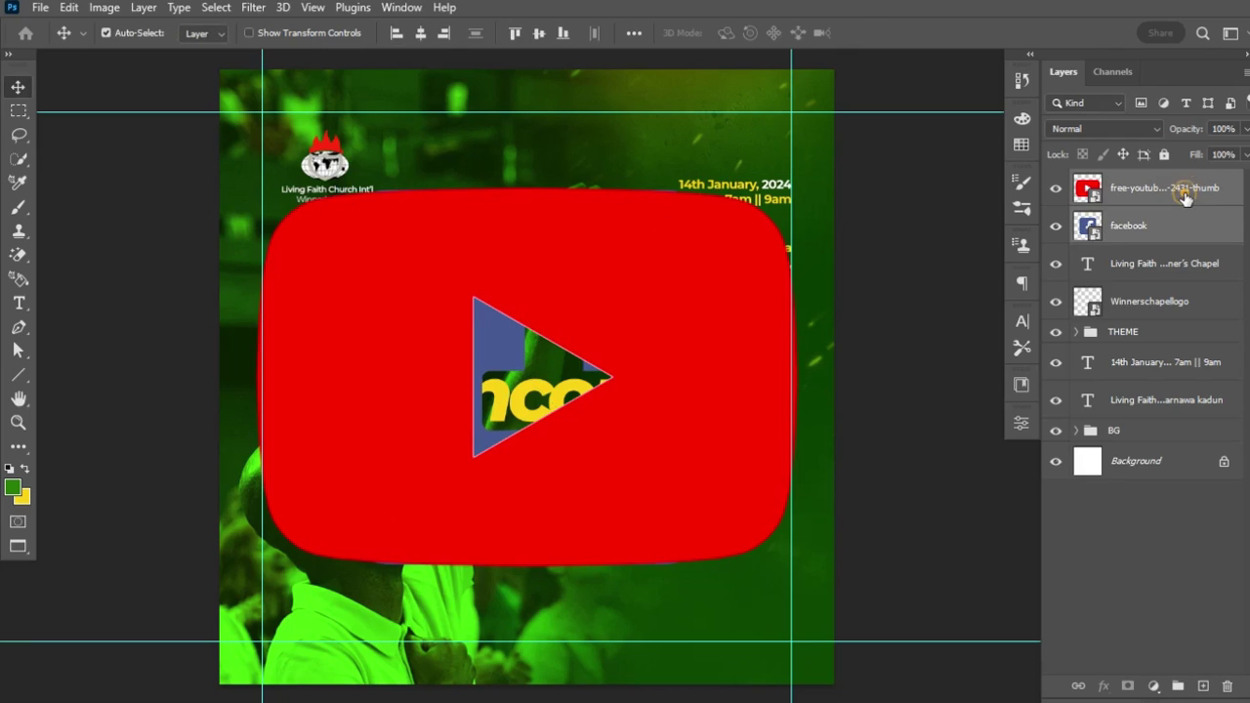
key(ctrl+t)
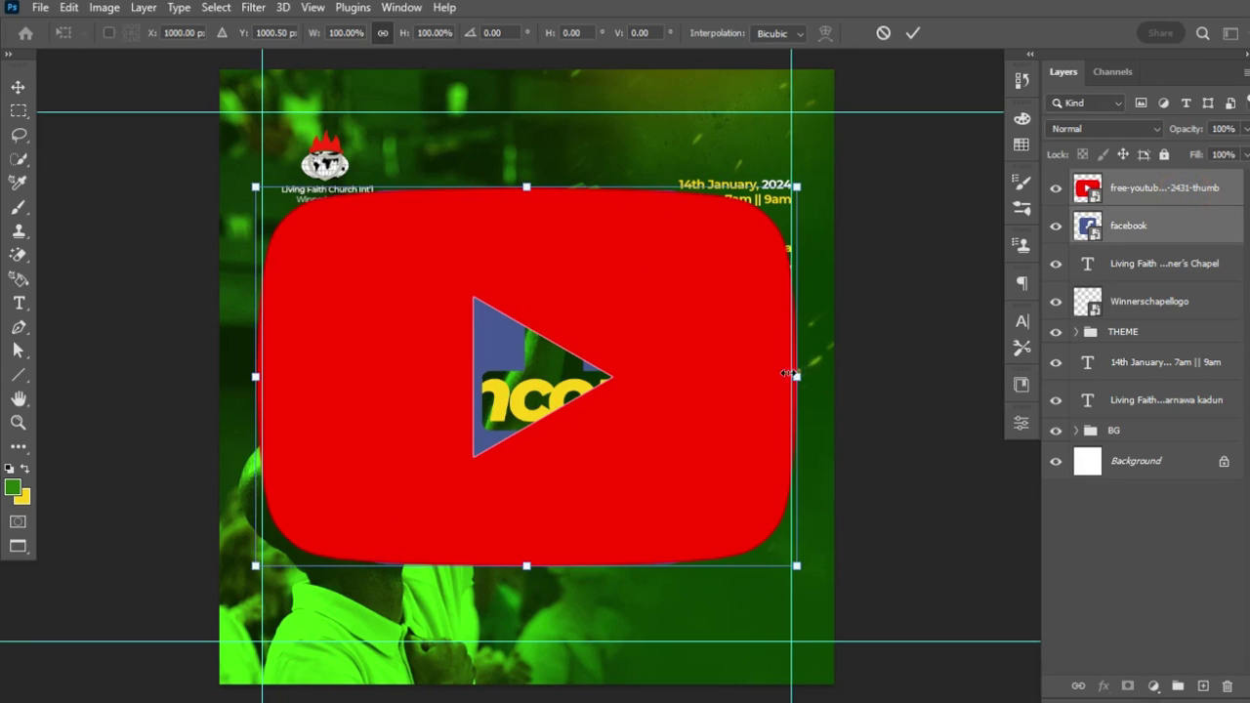
drag(787, 374, 537, 386)
key(Return)
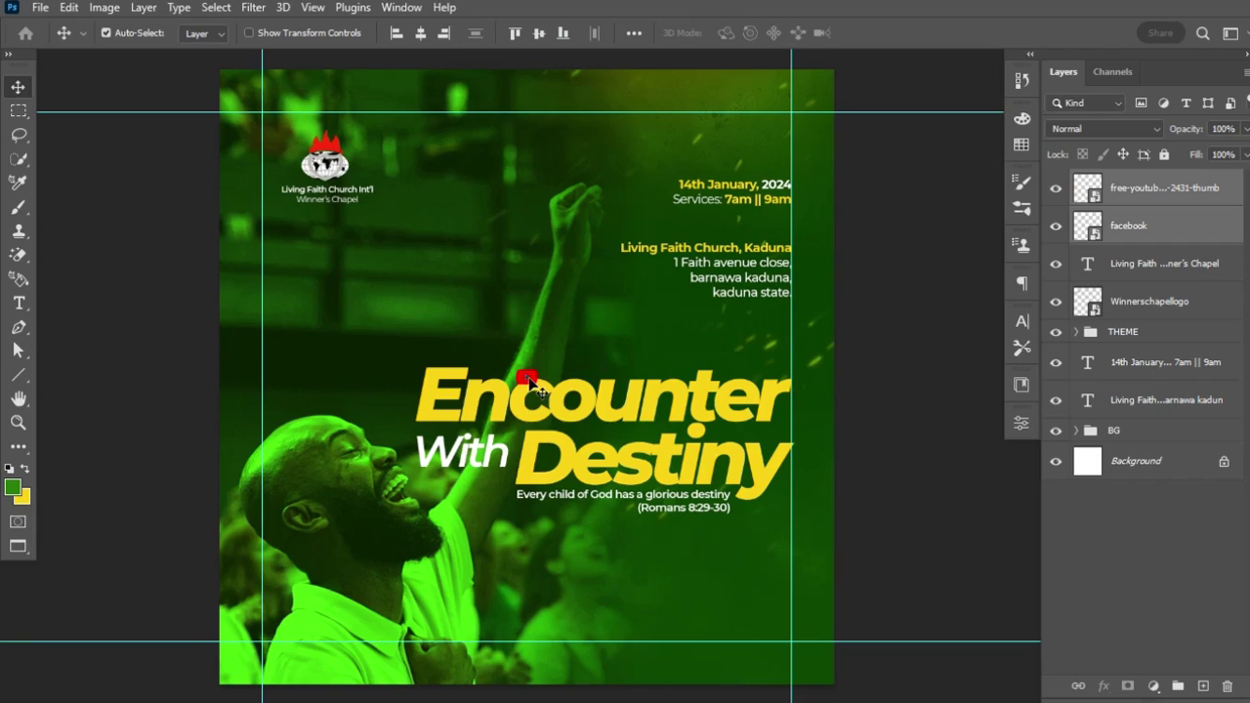
- Shift the YouTube icon left so it sits side by side with the facebook icon
click(584, 369)
click(535, 383)
key(shift+Left)
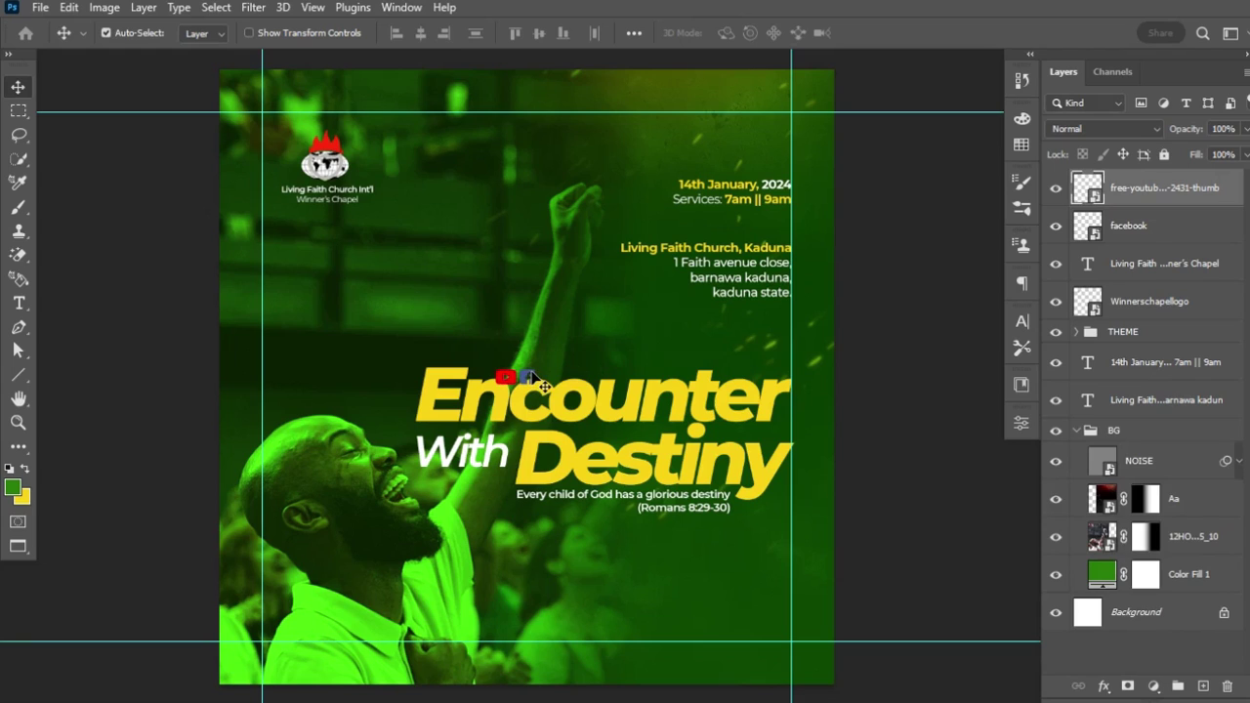
- Group the YouTube and facebook logo layers and name the group SOCIAL
shift+click(1158, 231)
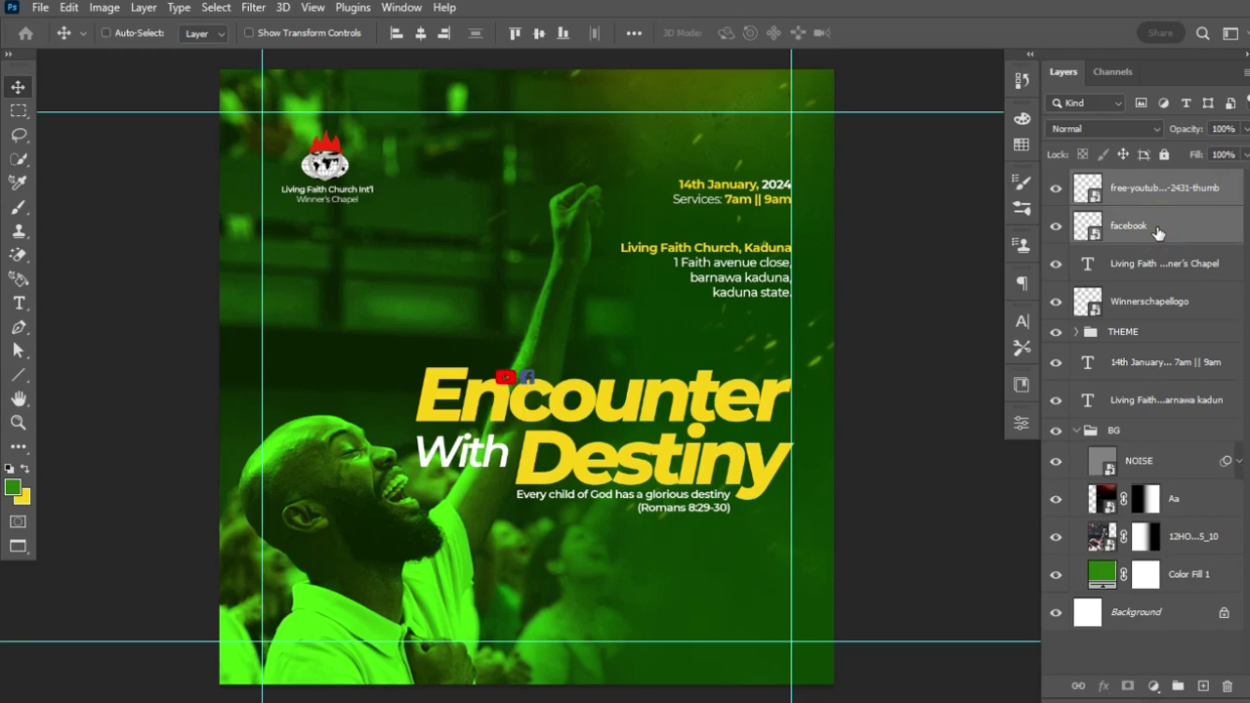
key(ctrl+g)
double_click(1137, 180)
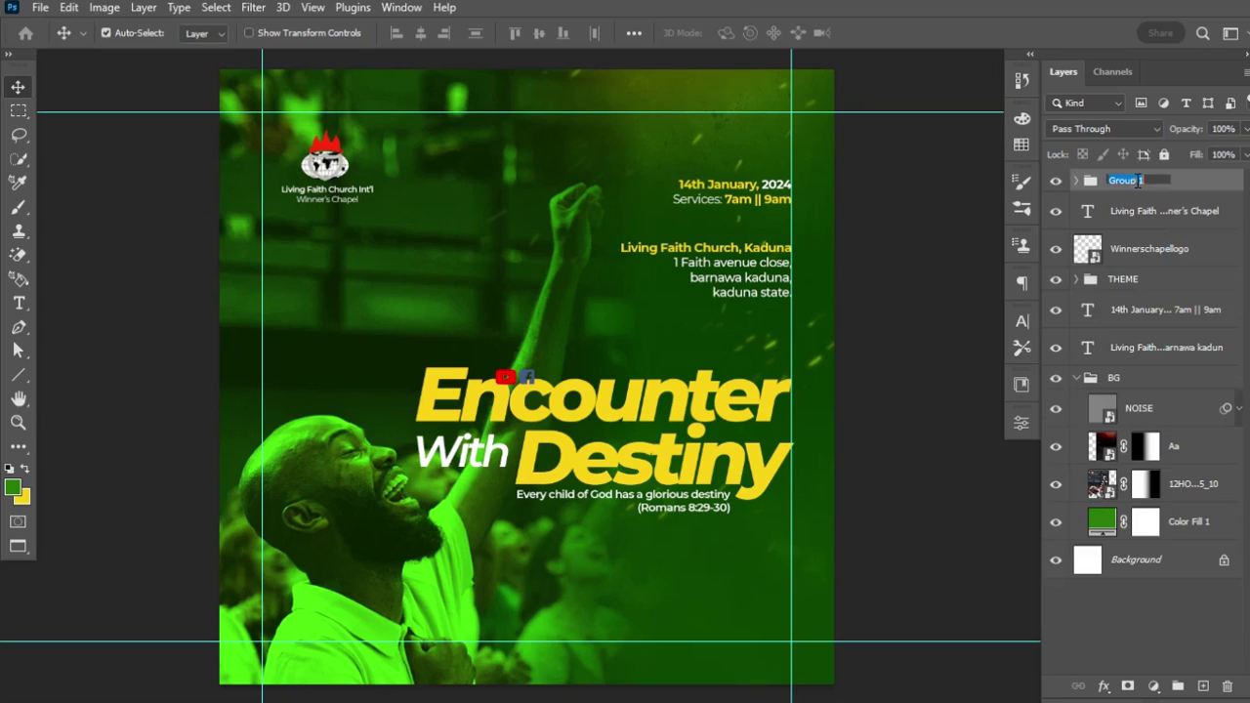
text(SOCIAL)
key(Return)
- Turn the SOCIAL icons white with a clipped Hue/Saturation adjustment at Saturation -100 and Lightness +100
click(1154, 687)
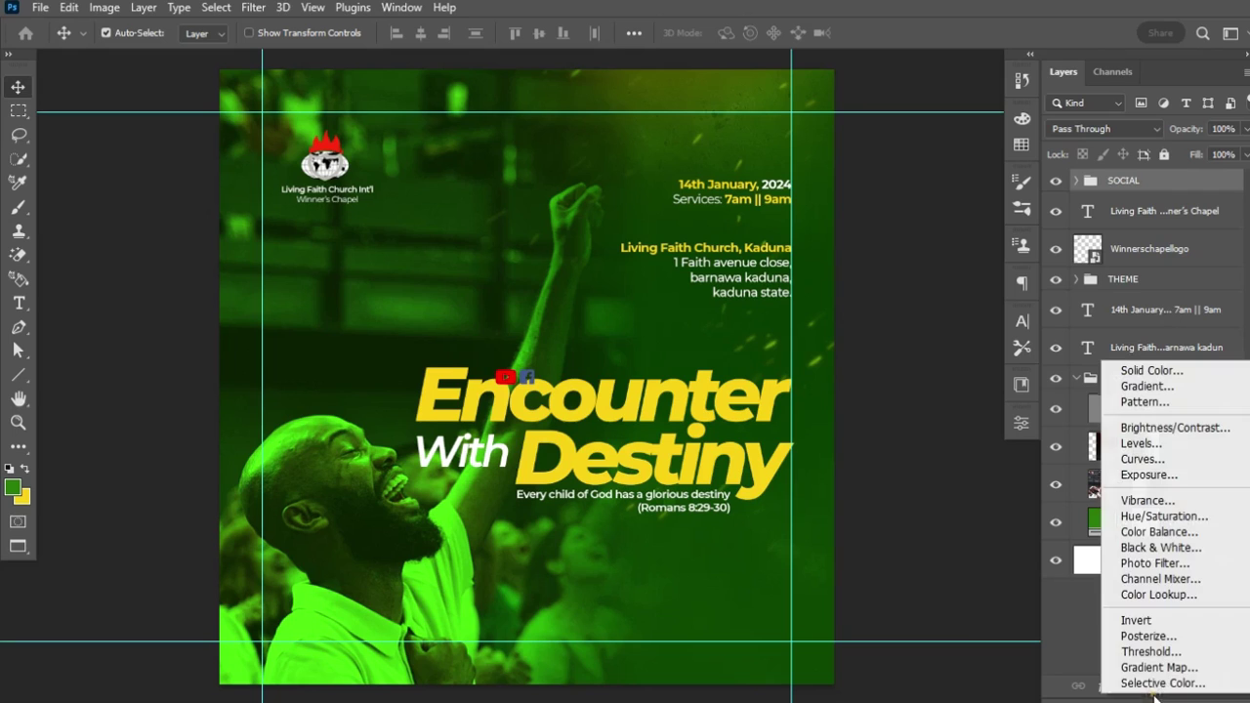
click(1160, 516)
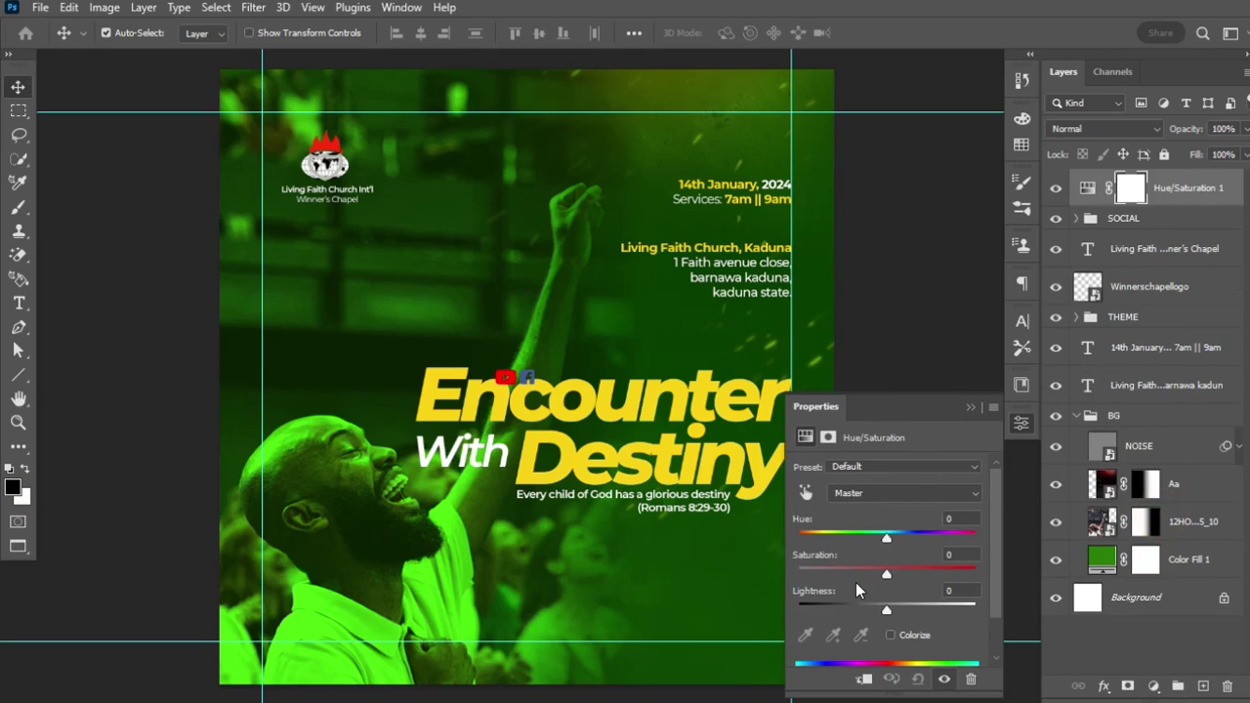
click(864, 680)
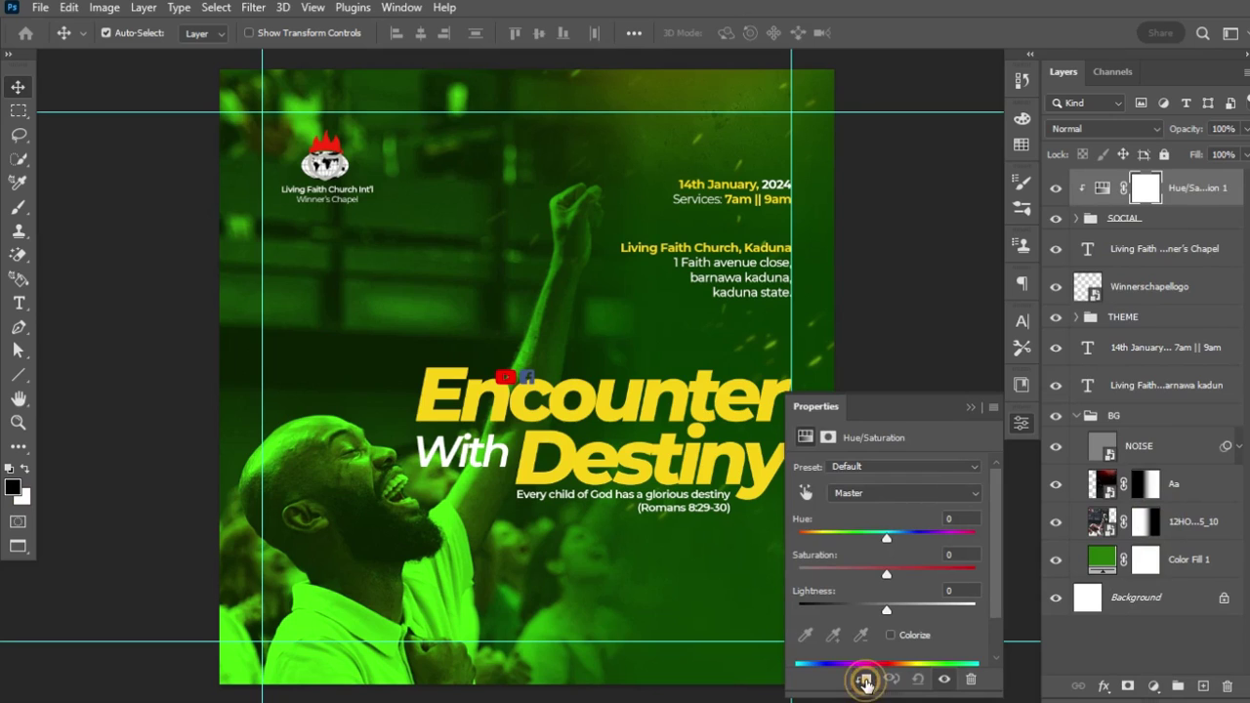
drag(885, 576, 798, 577)
drag(889, 609, 985, 605)
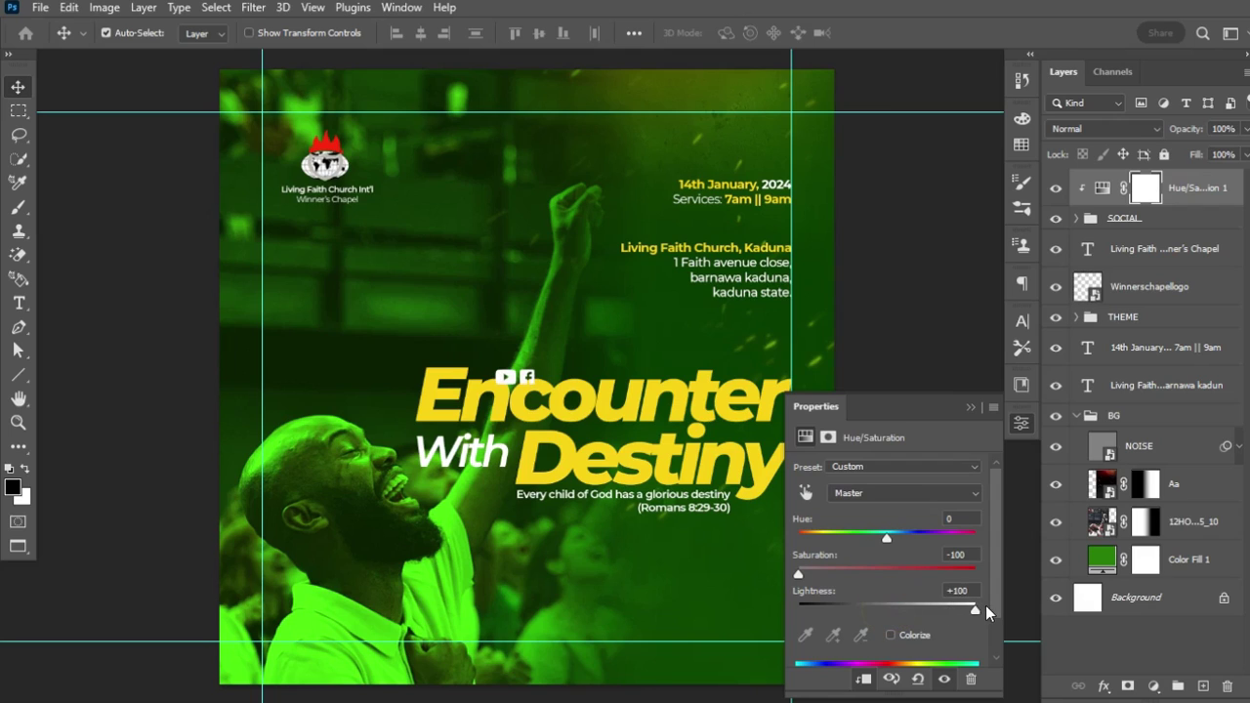
- Add a text layer reading "GOFKaduna" in the empty area below the church logo
click(21, 301)
click(414, 285)
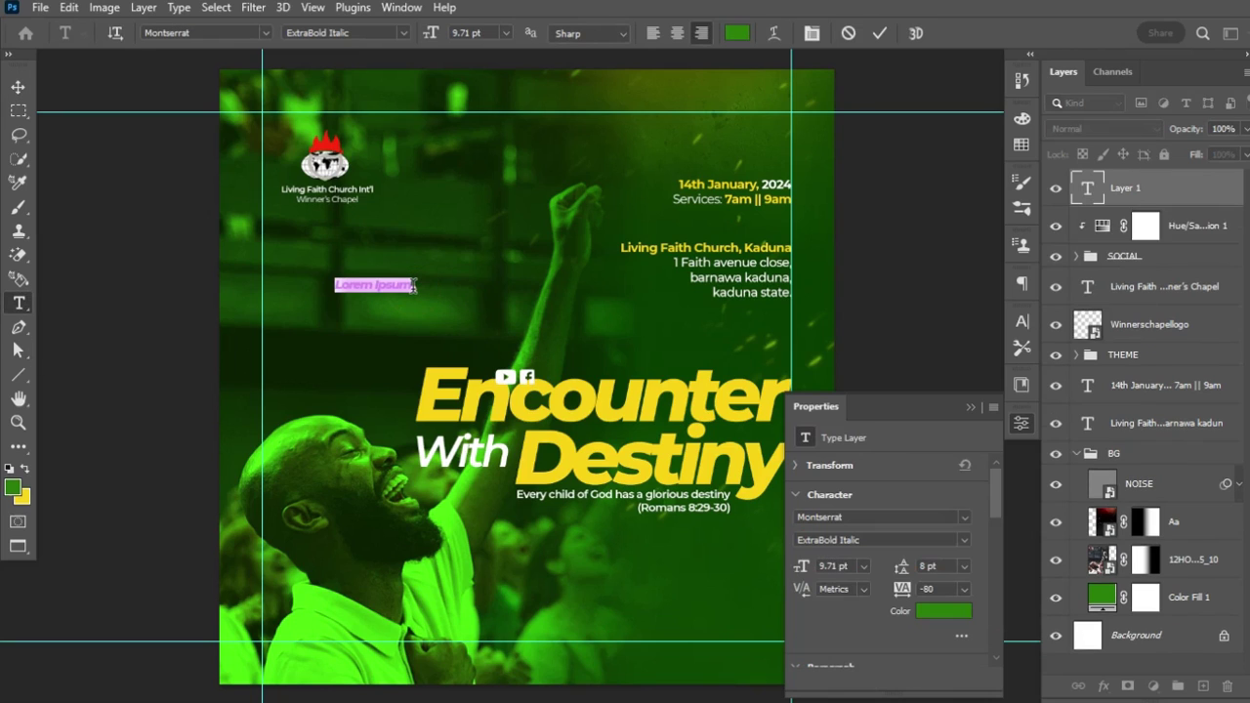
click(413, 284)
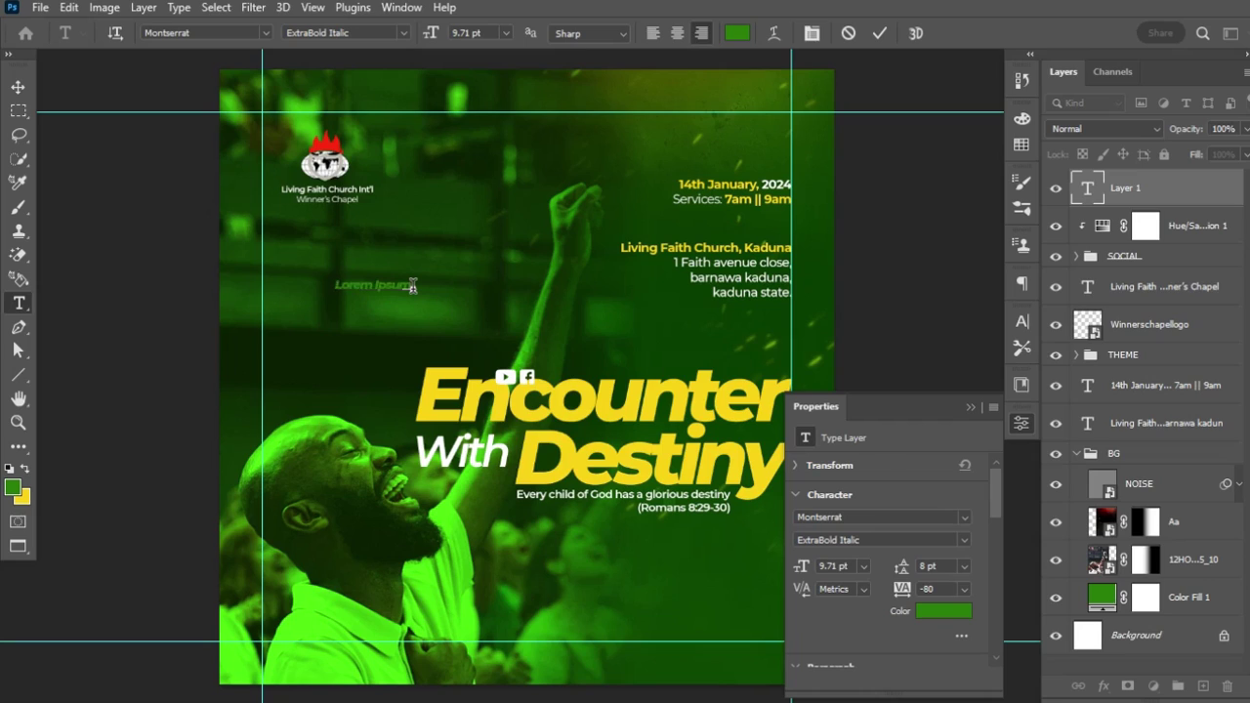
key(ctrl+a)
text(GOFKaduna)
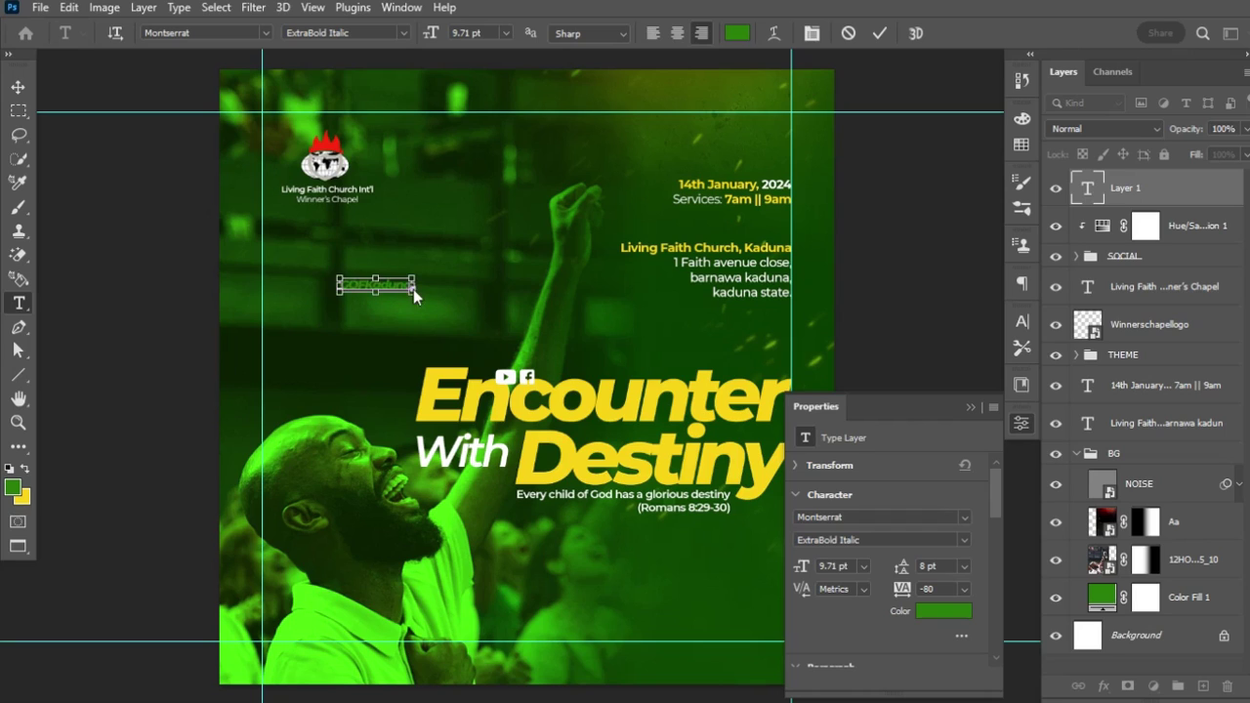
key(ctrl+Return)
- Set the GOFKaduna text to Montserrat SemiBold in white (ffffff)
click(408, 37)
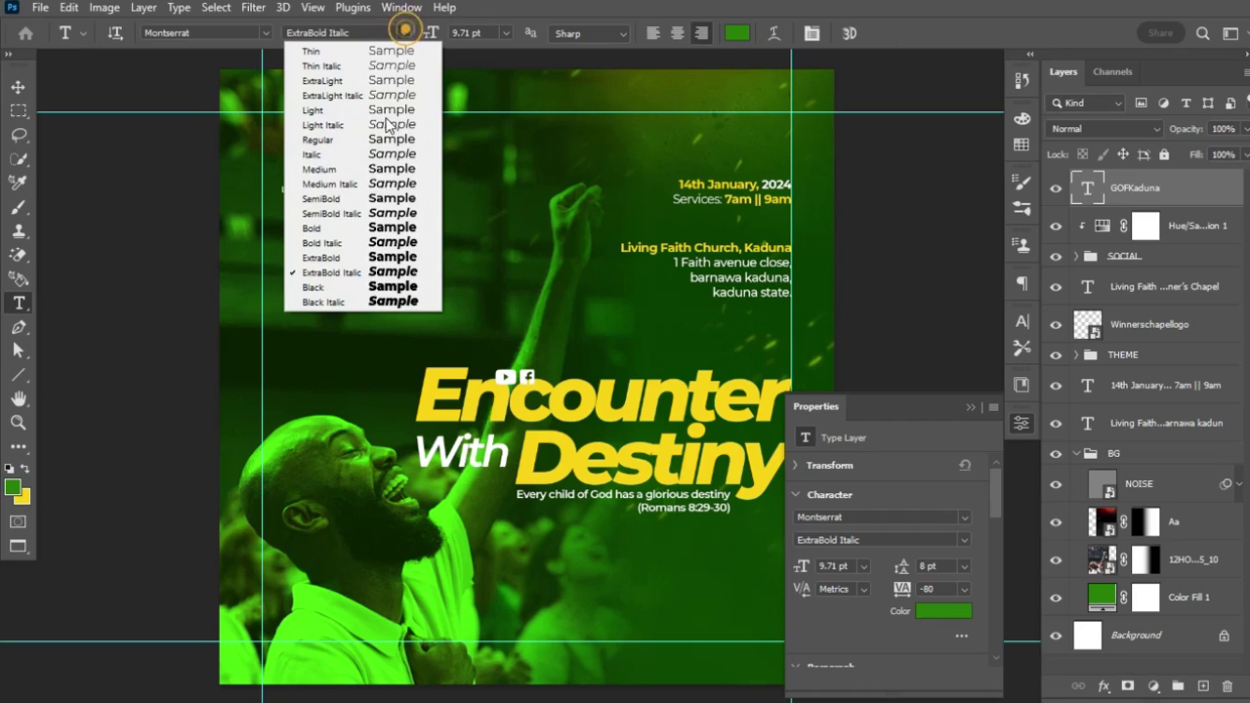
click(370, 199)
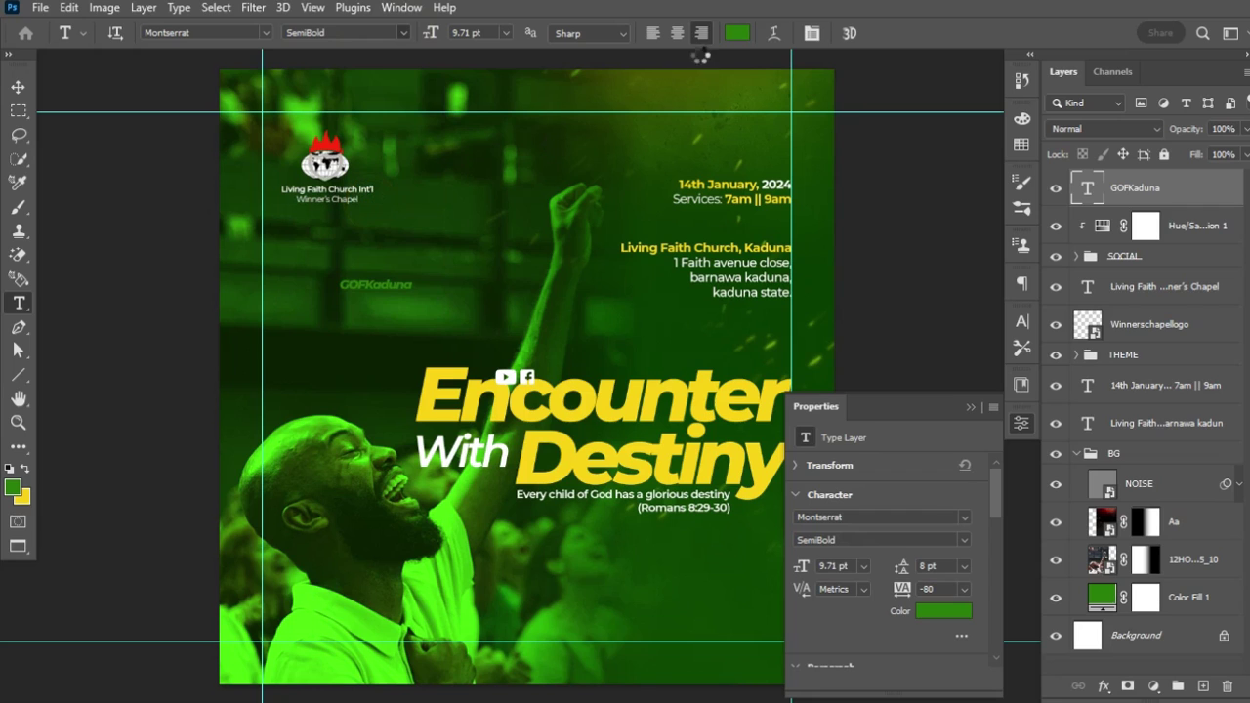
click(733, 35)
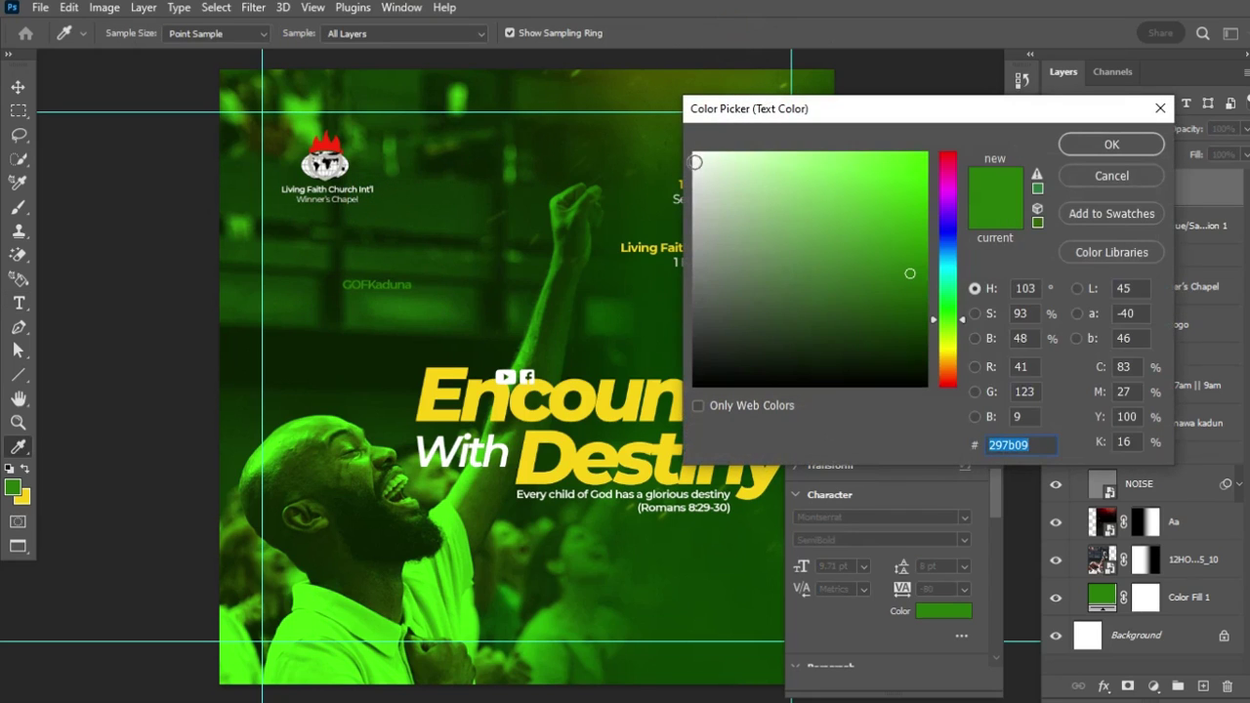
text(ffffff)
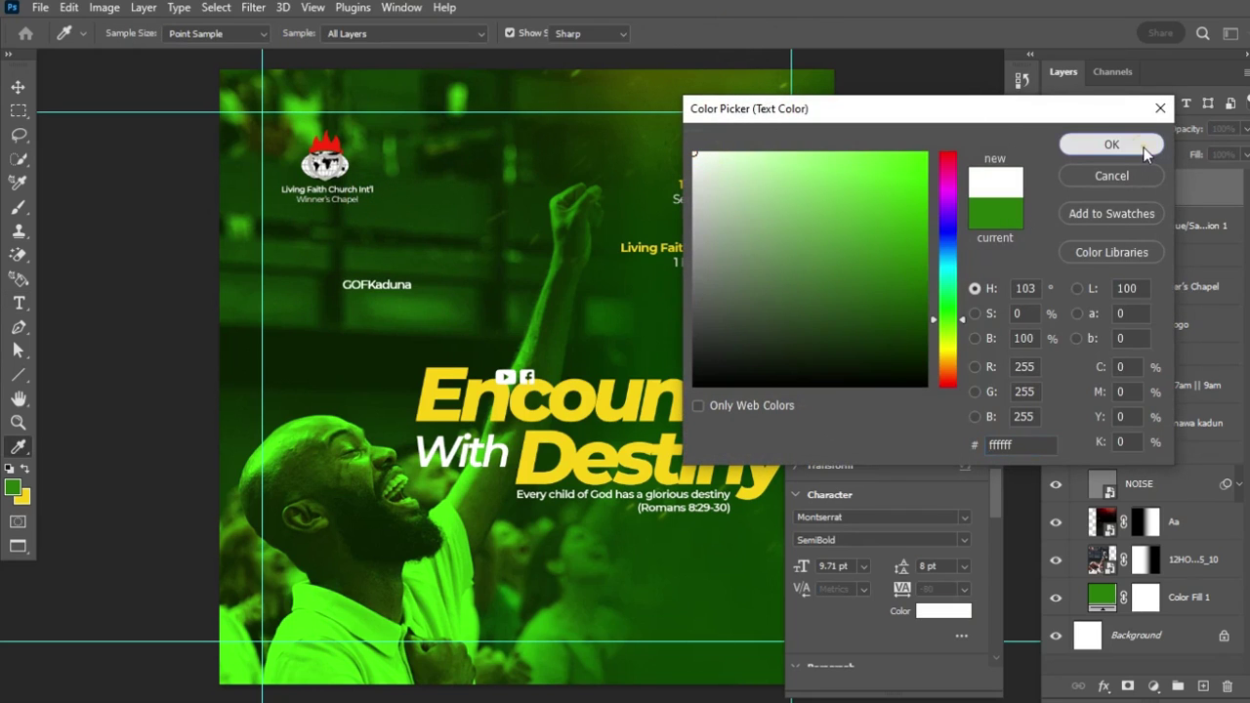
click(1150, 148)
- Scale the GOFKaduna text to about 86% and place it just right of the facebook icon
key(ctrl+t)
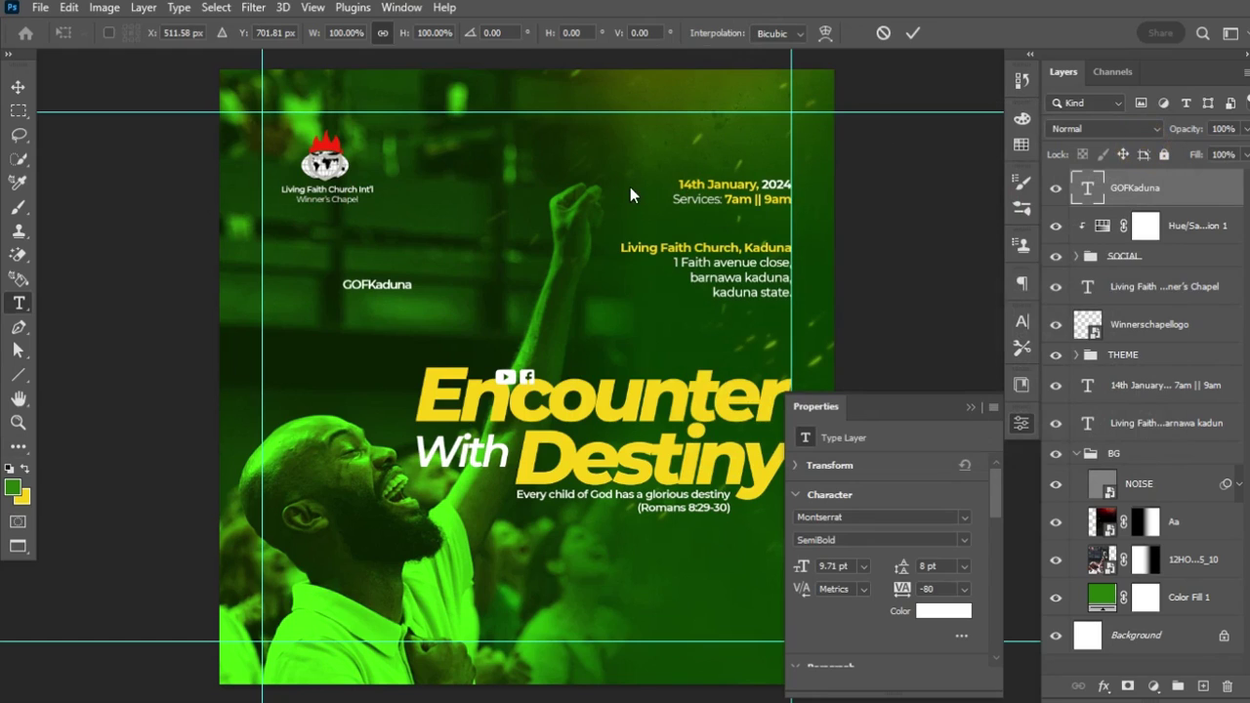
drag(408, 298, 584, 368)
key(Return)
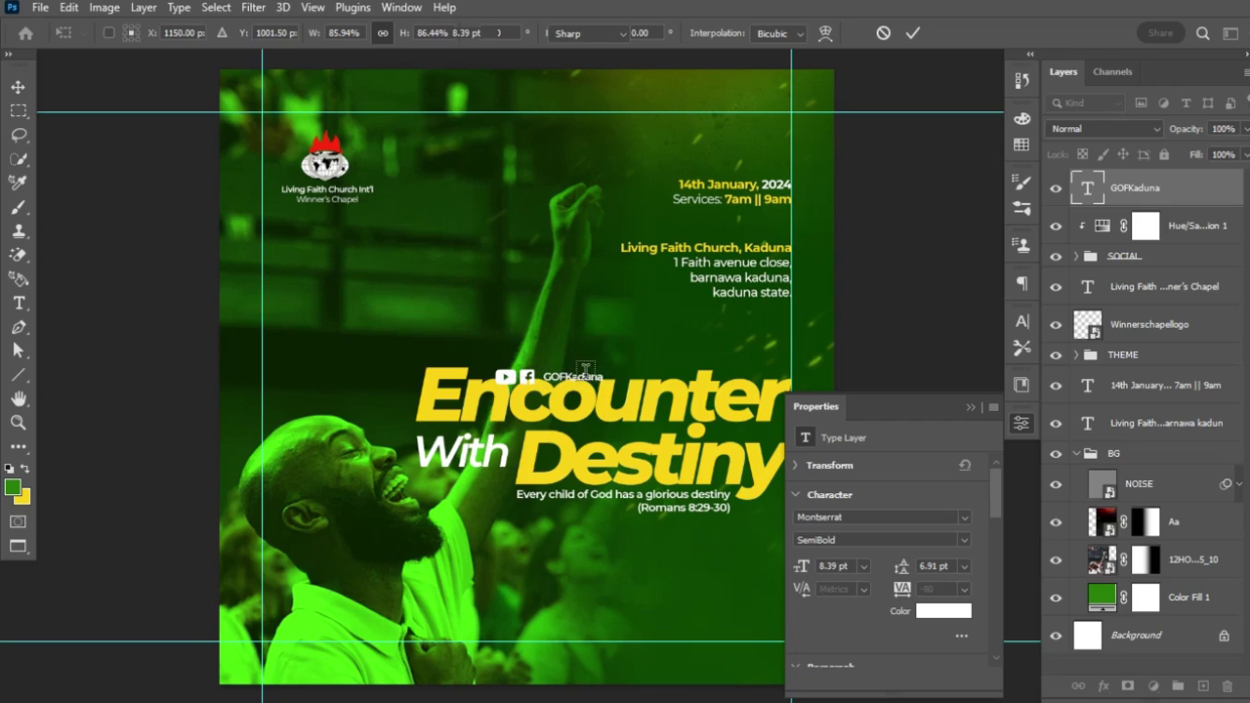
- Scale the YouTube and facebook icons down slightly and nudge them right, closer to the GOFKaduna text
click(1076, 256)
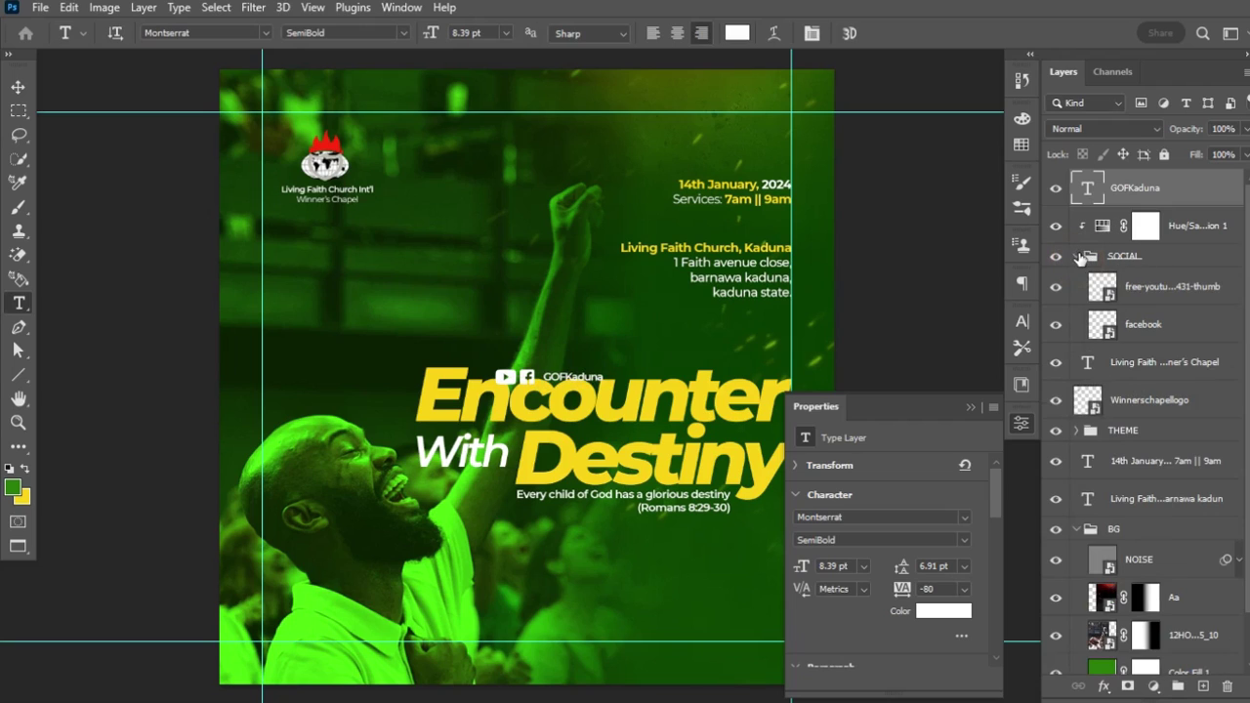
click(1136, 297)
shift+click(1160, 327)
key(ctrl+t)
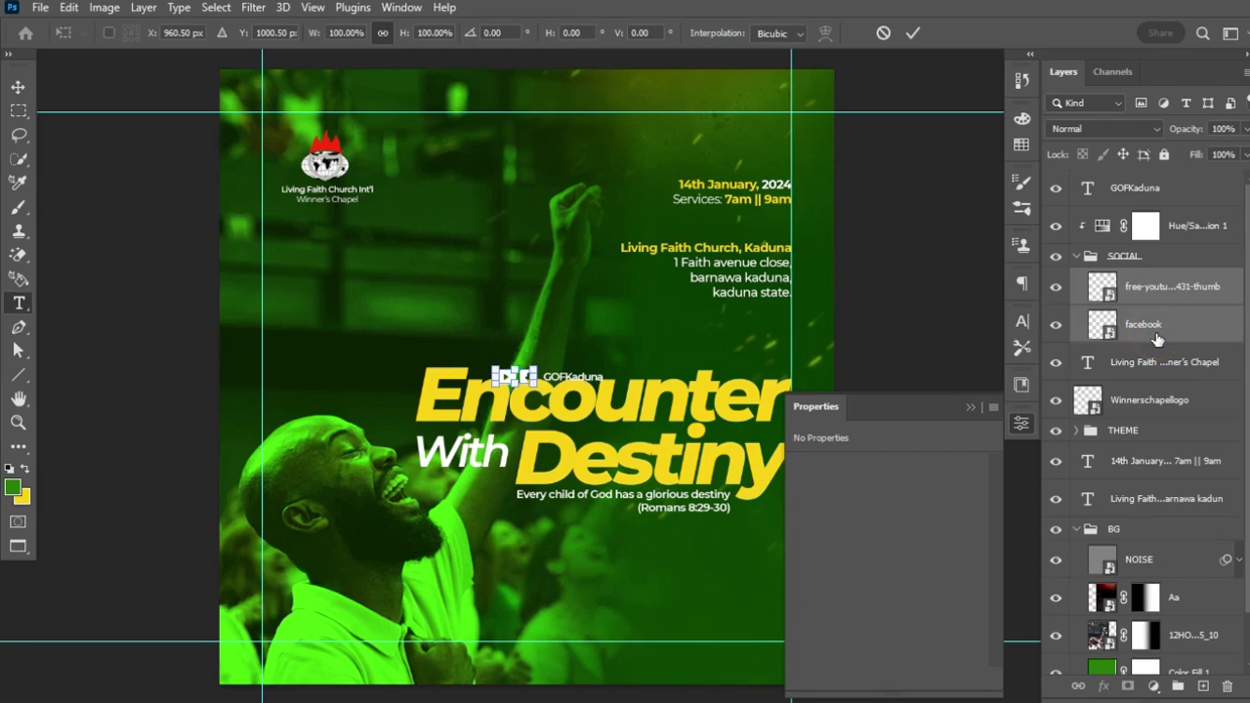
drag(536, 383, 530, 381)
key(Return)
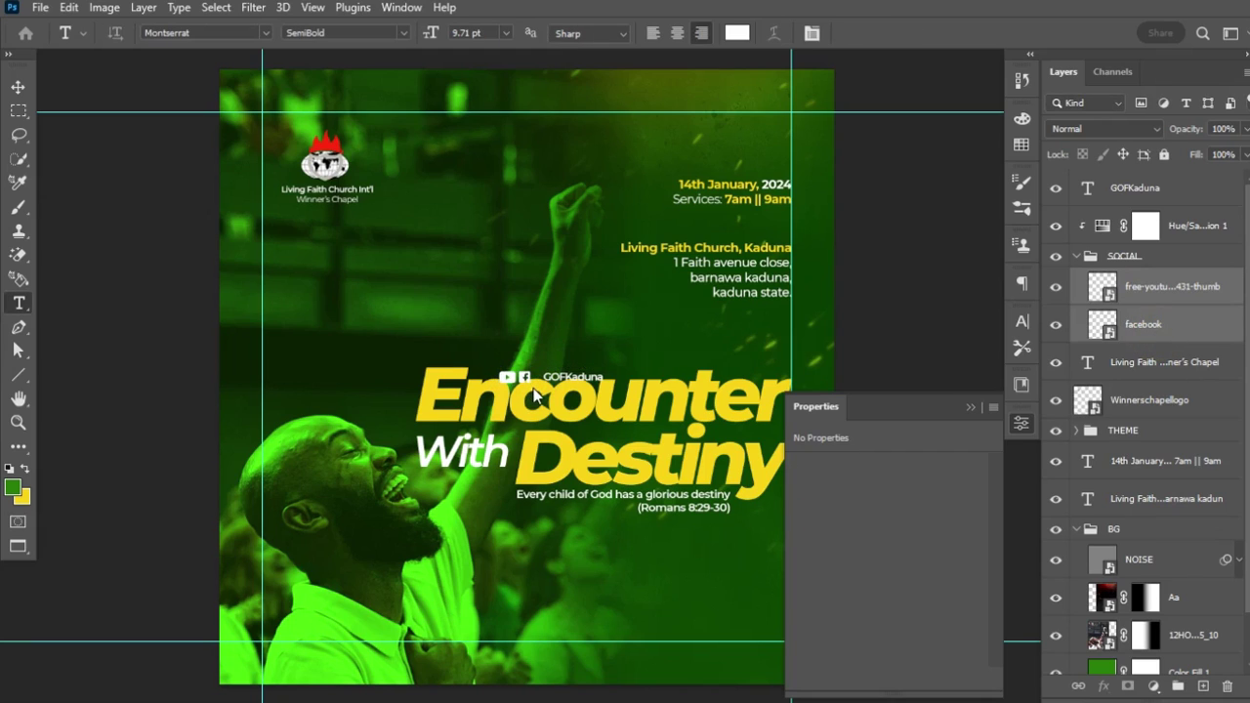
key(v)
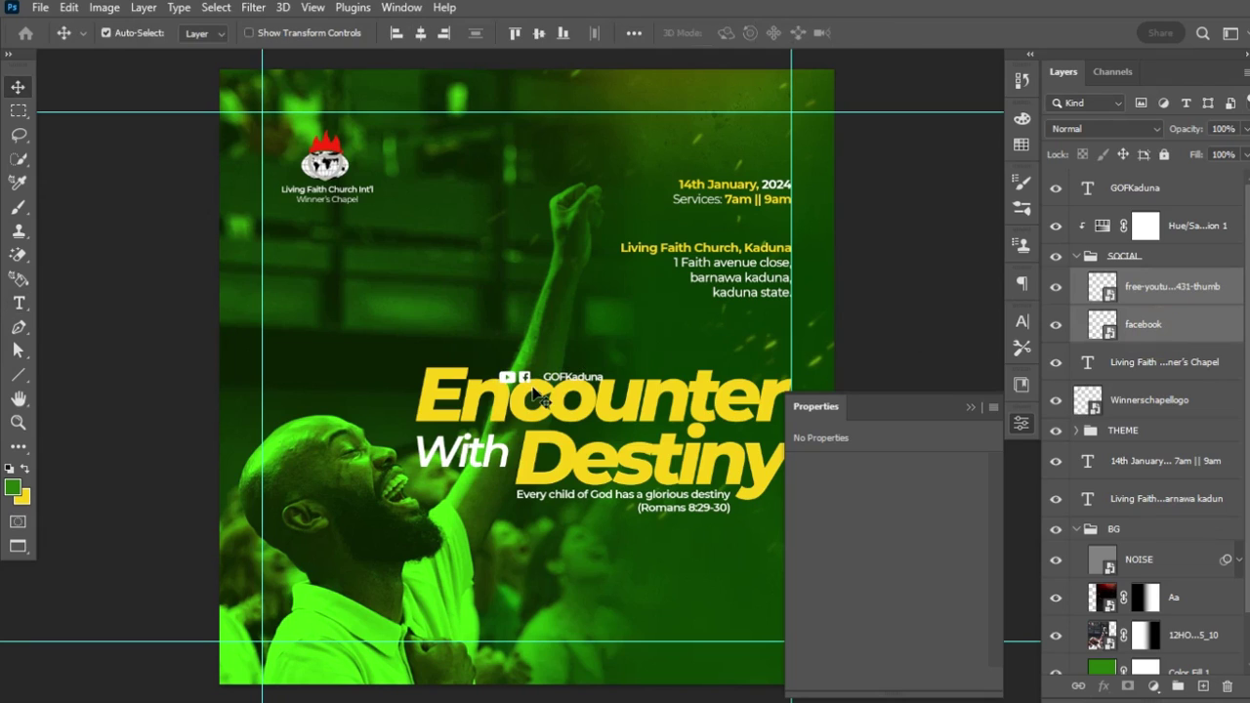
key(Right)
key(Right)
key(Right)
key(Right)
key(Right)
key(Right)
key(Right)
key(Right)
key(Right)
key(Right)
- Put the GOFKaduna text into the SOCIAL group, then scale the group to about 75% above the title's end at the right guide
drag(1157, 187, 1158, 265)
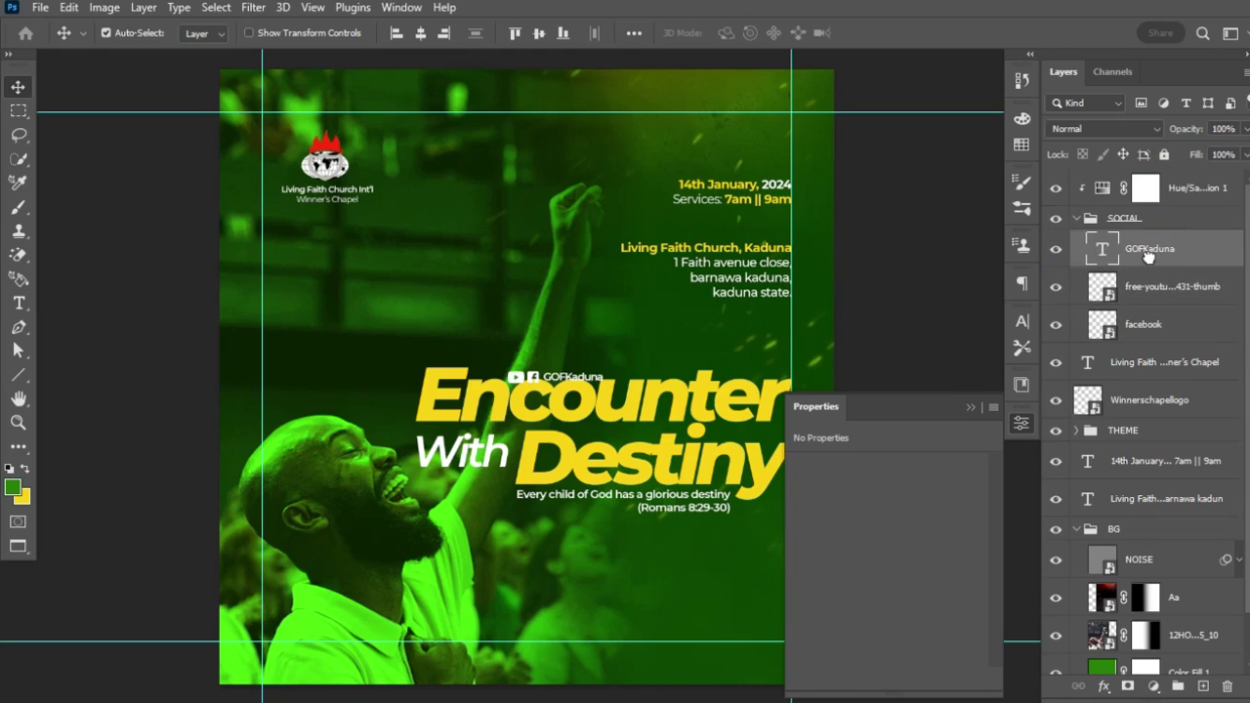
click(1075, 218)
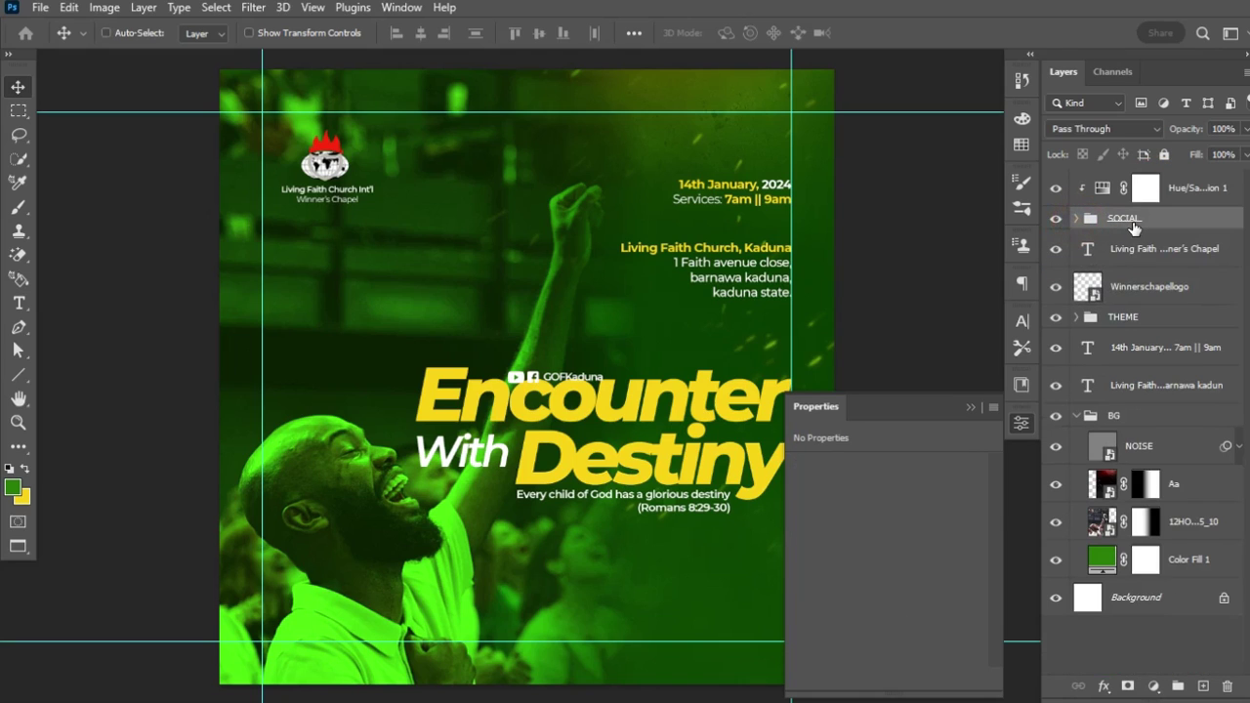
key(ctrl+t)
drag(575, 385, 761, 373)
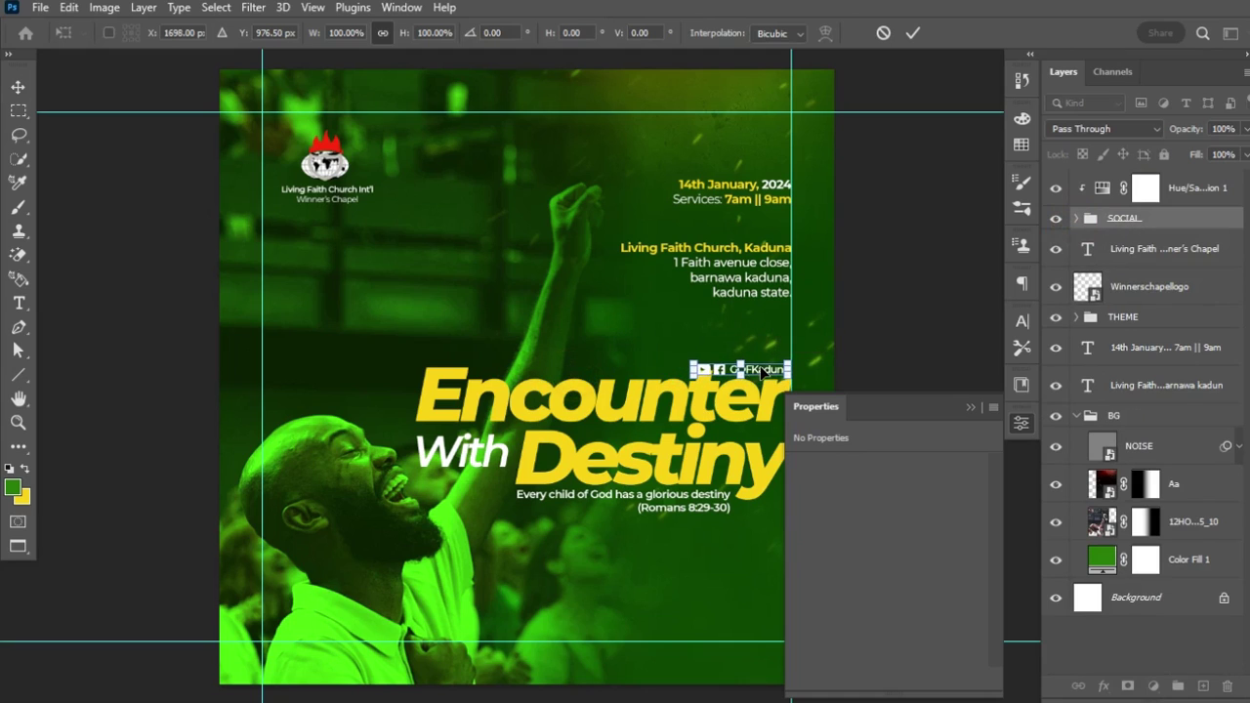
drag(691, 357, 723, 374)
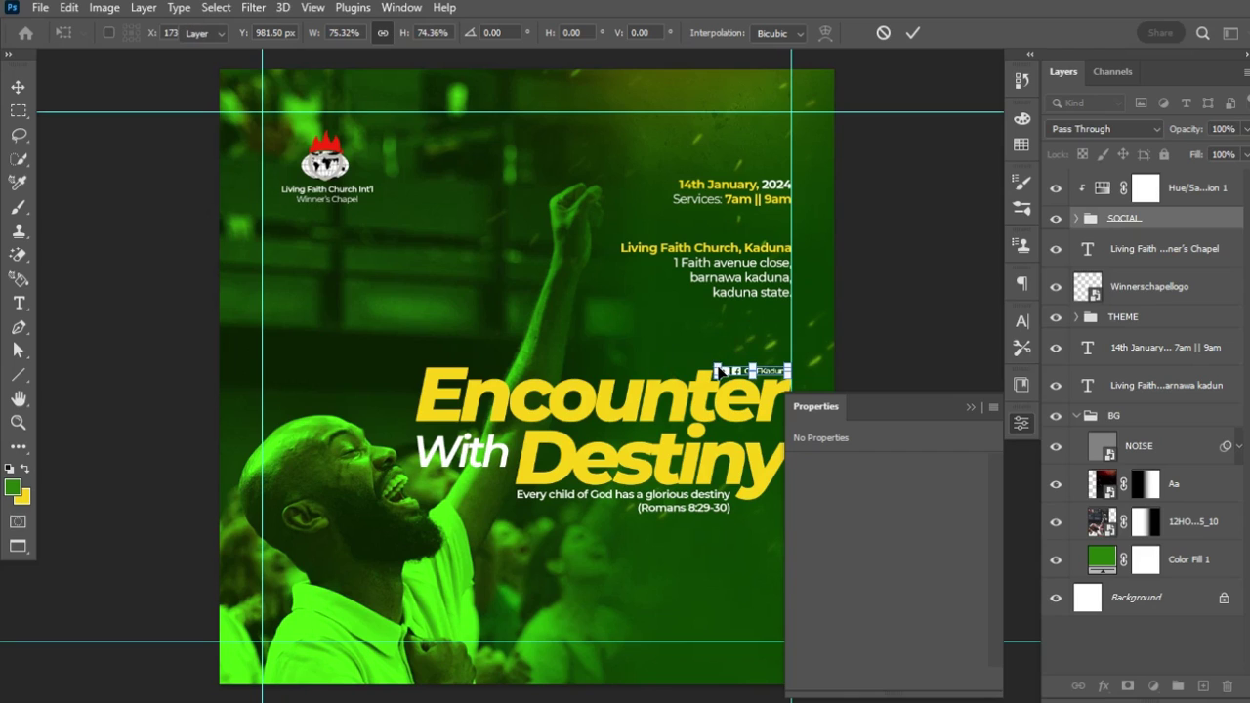
key(Return)
key(ctrl)
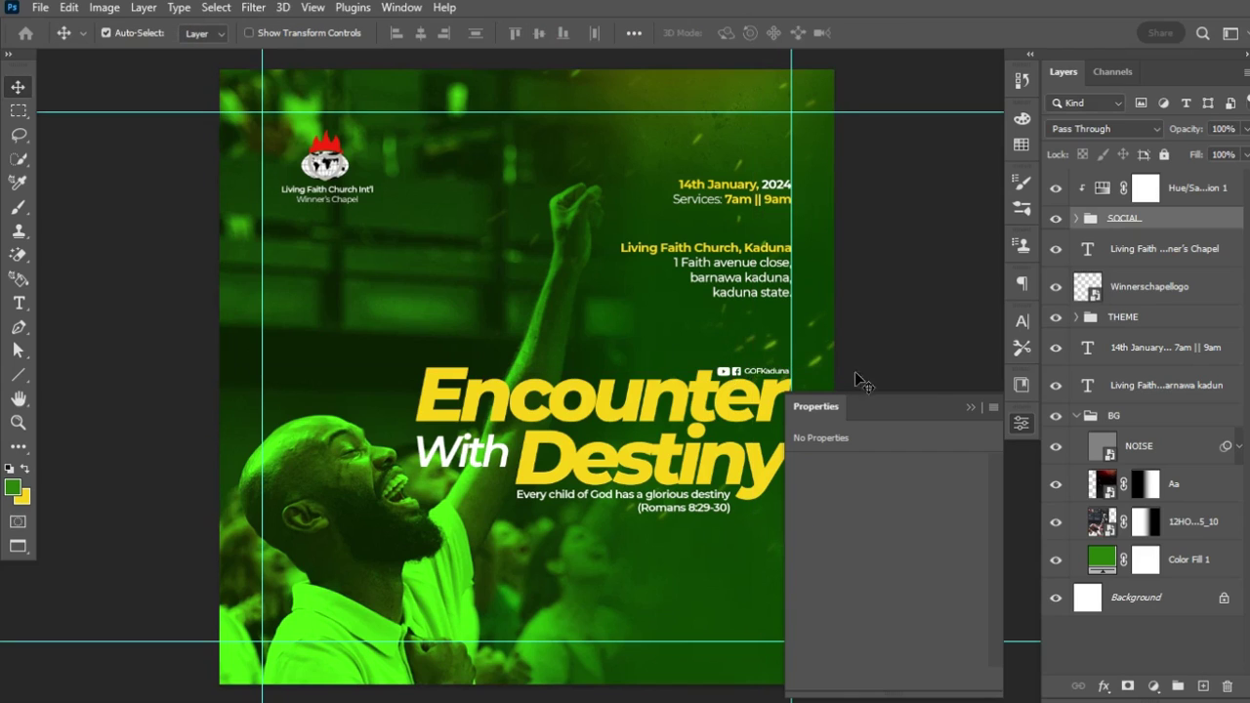
click(975, 408)
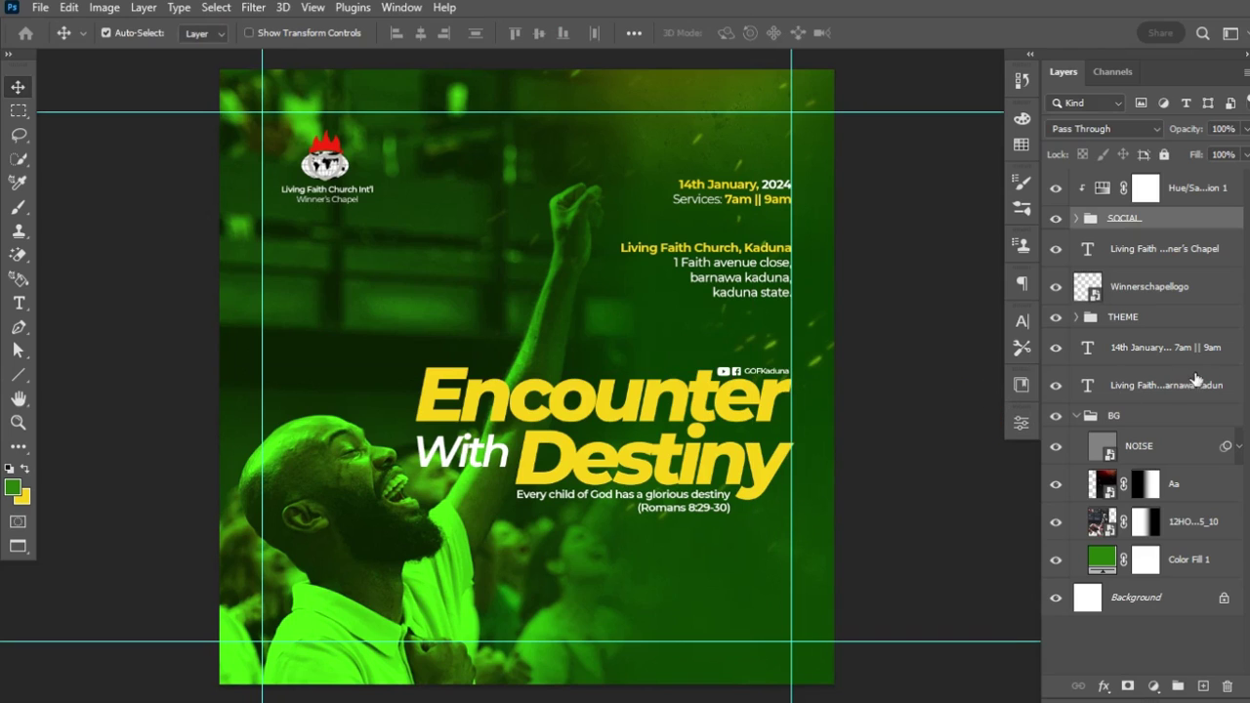
- Scale the date and address text blocks together to about 87% against the right guide and nudge them up slightly
click(767, 200)
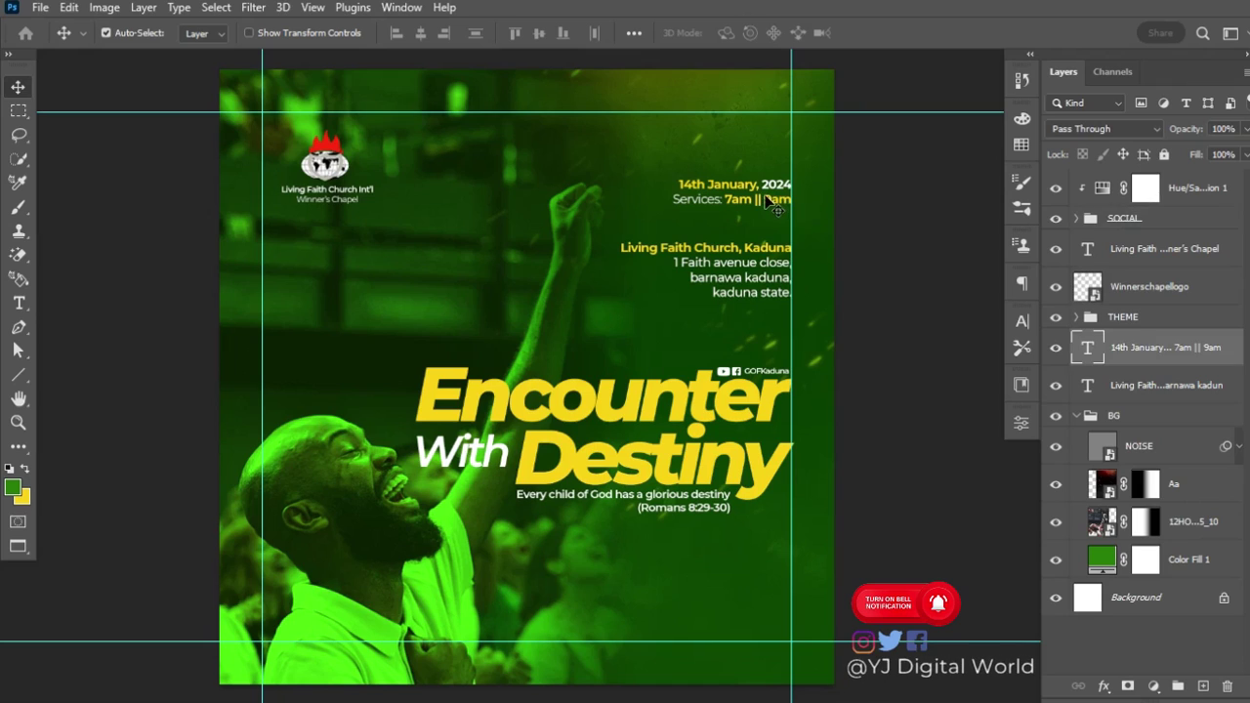
shift+click(767, 277)
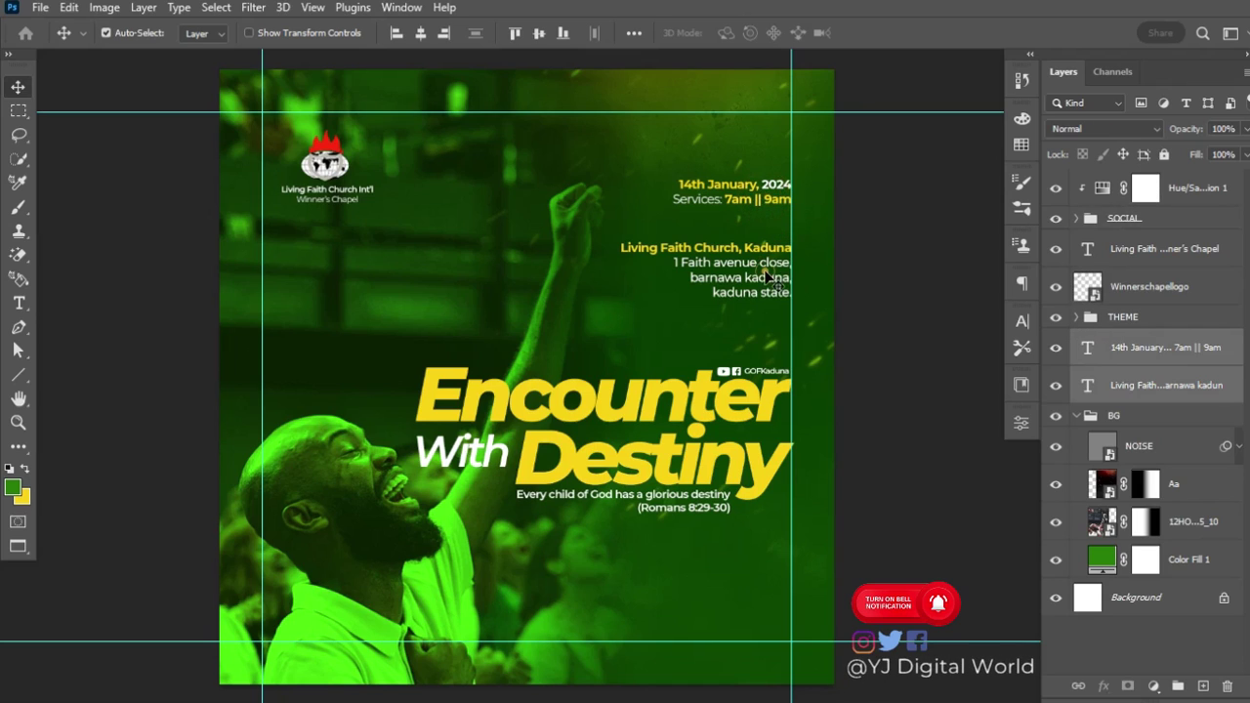
key(ctrl+t)
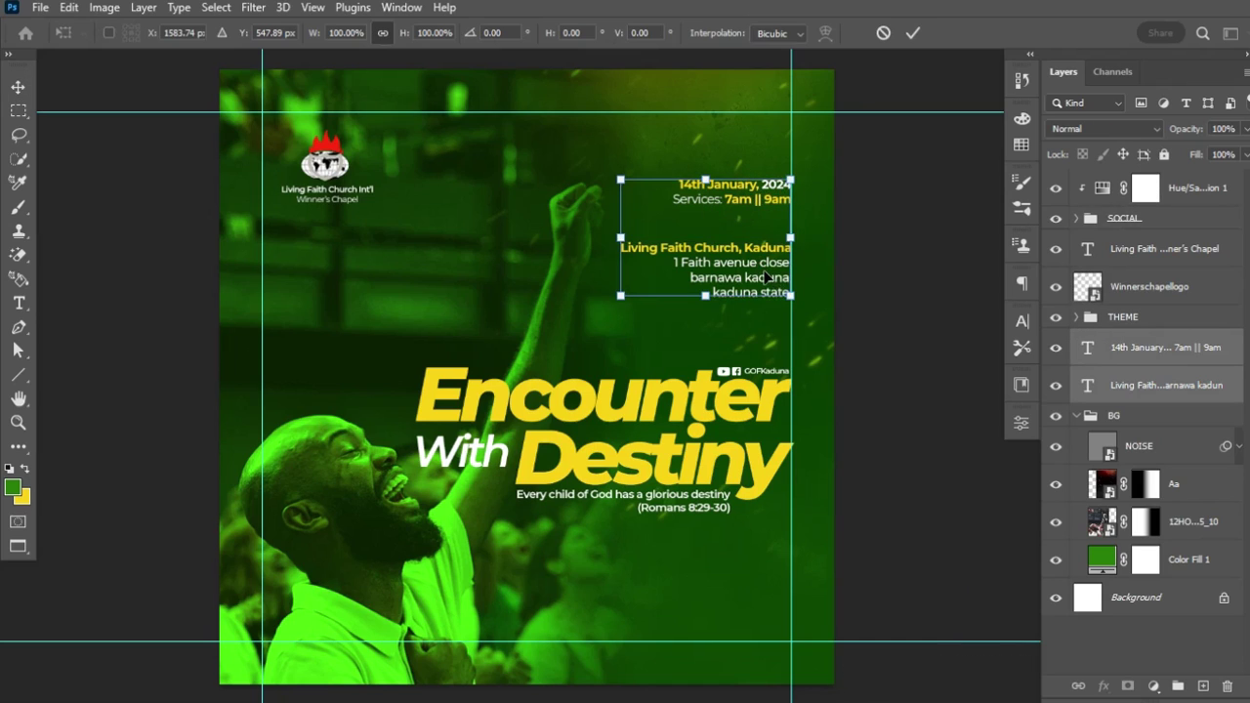
drag(621, 184, 644, 200)
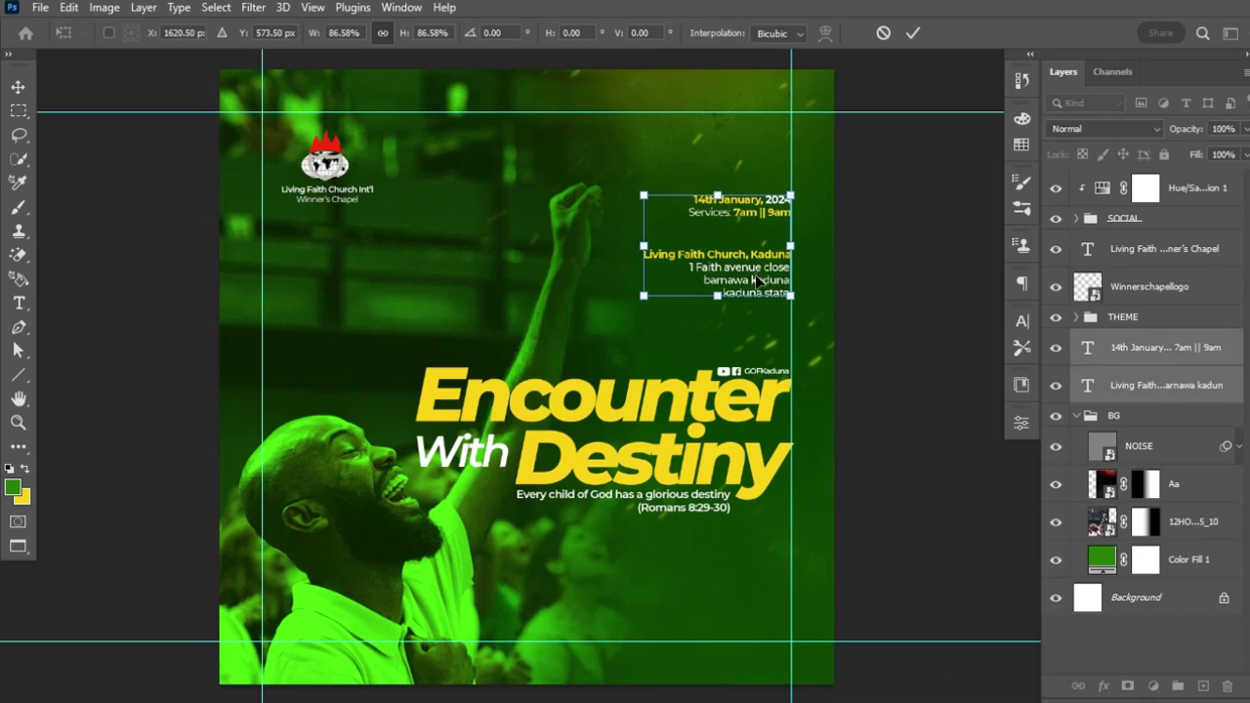
drag(759, 279, 752, 281)
key(Return)
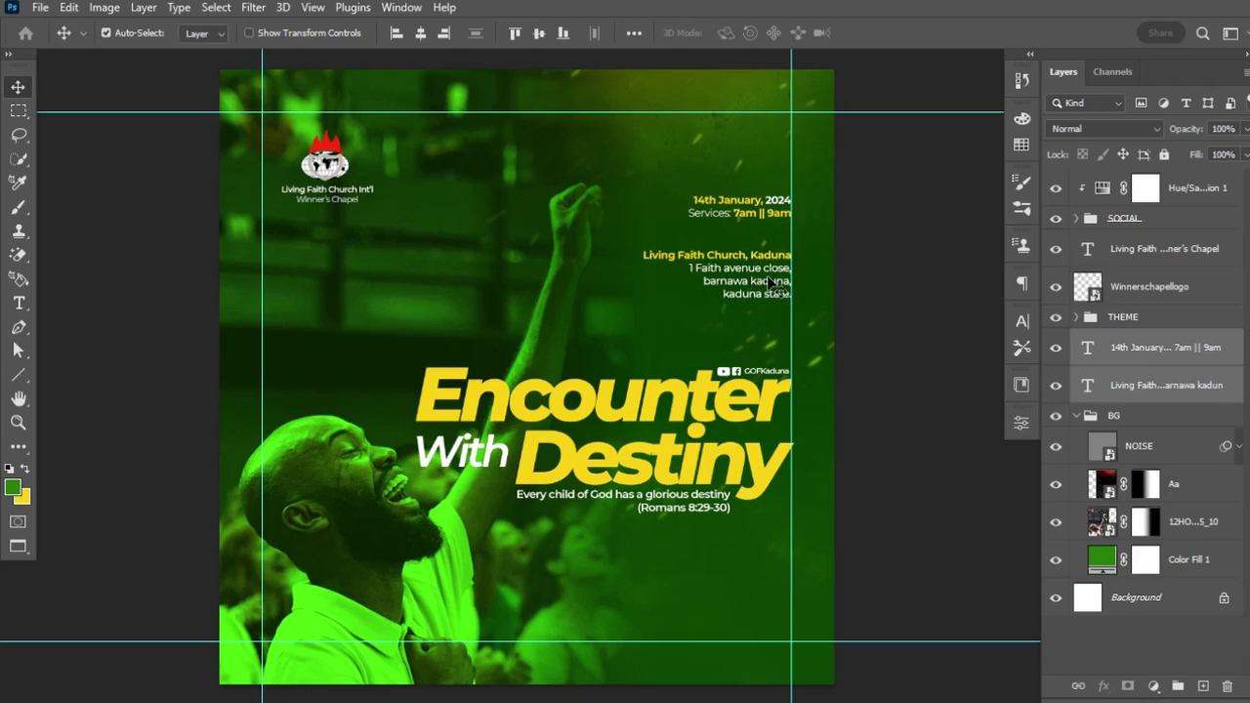
key(Up)
key(Up)
key(Up)
key(Up)
key(ctrl)
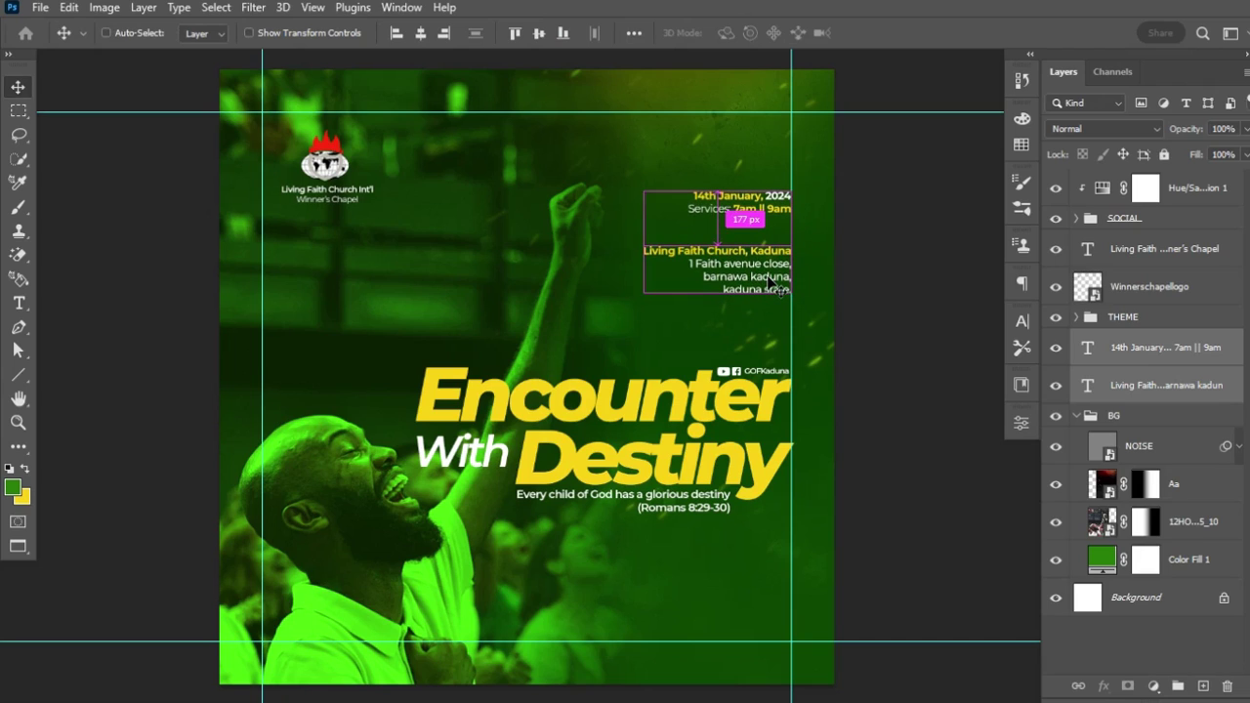
- Hide the guides and nudge the THEME and SOCIAL groups down together, away from the address text
key(ctrl+h)
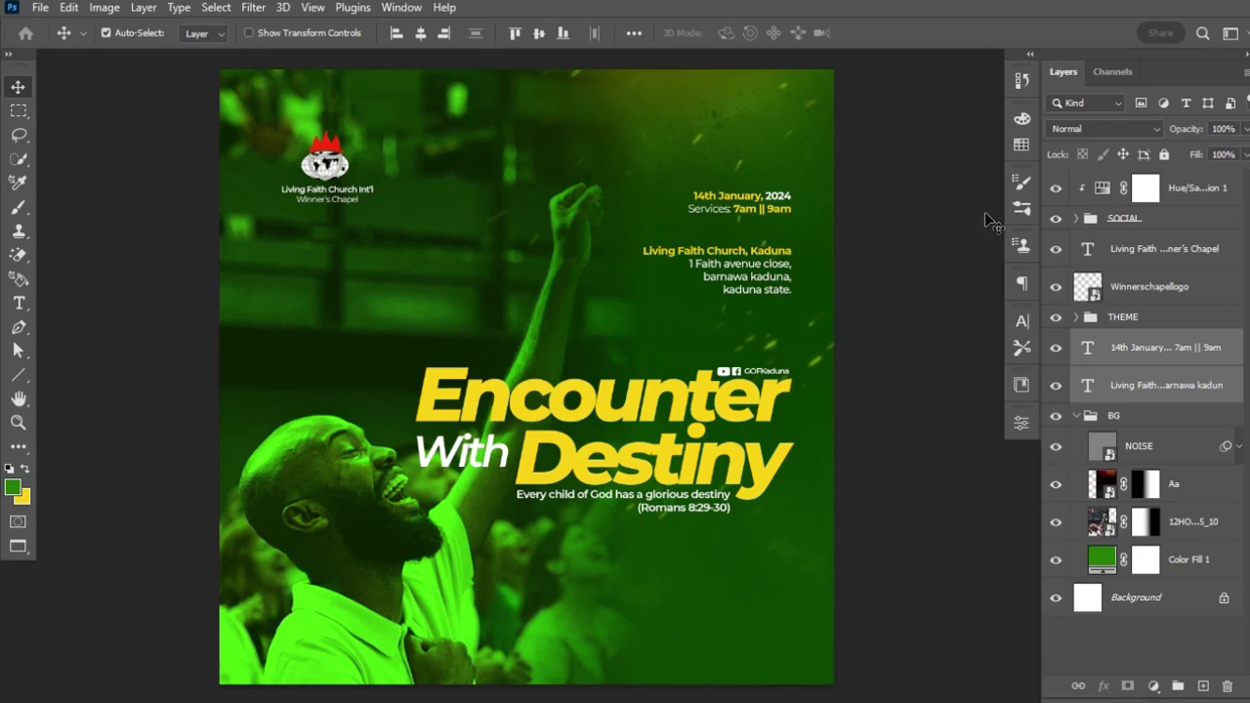
click(1164, 326)
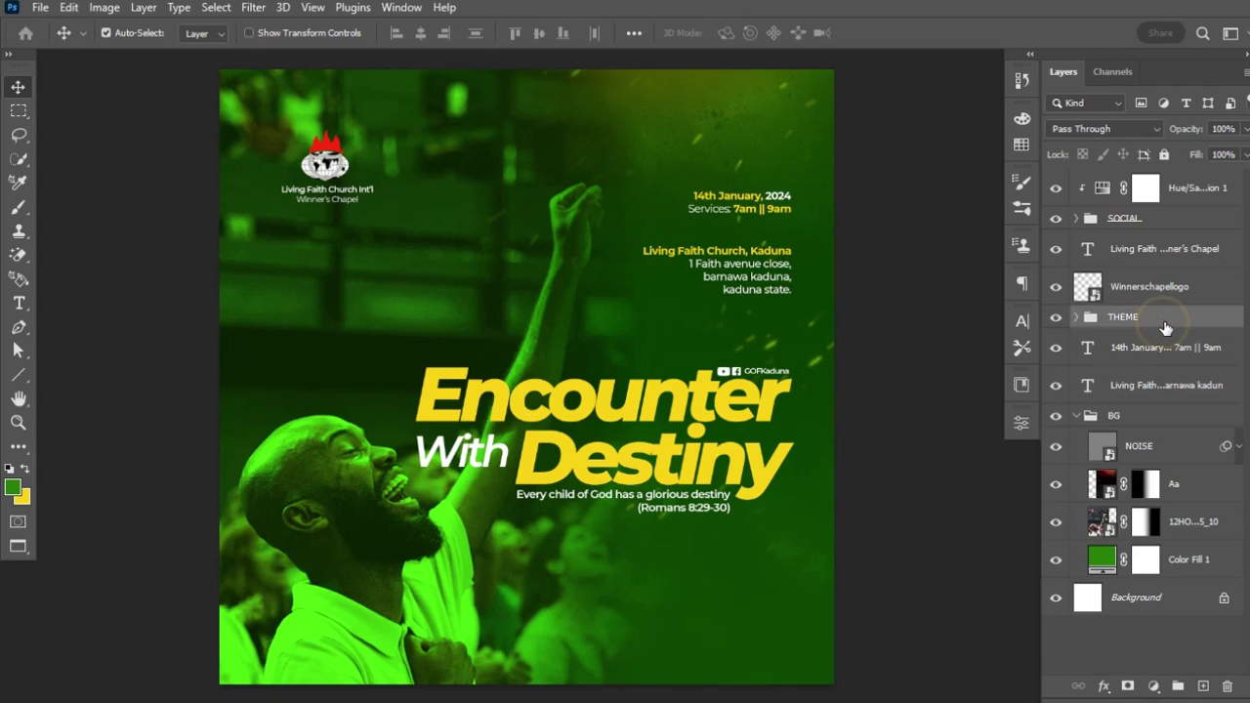
key(ctrl)
ctrl+click(1143, 219)
key(Down)
key(Down)
key(Down)
key(Down)
key(Down)
key(Down)
key(Down)
key(Down)
key(Down)
key(Down)
key(Down)
key(Down)
key(Down)
key(Down)
key(Down)
key(Down)
key(Down)
key(Down)
key(Down)
key(Down)
key(Down)
key(Down)
key(Down)
key(Down)
key(Down)
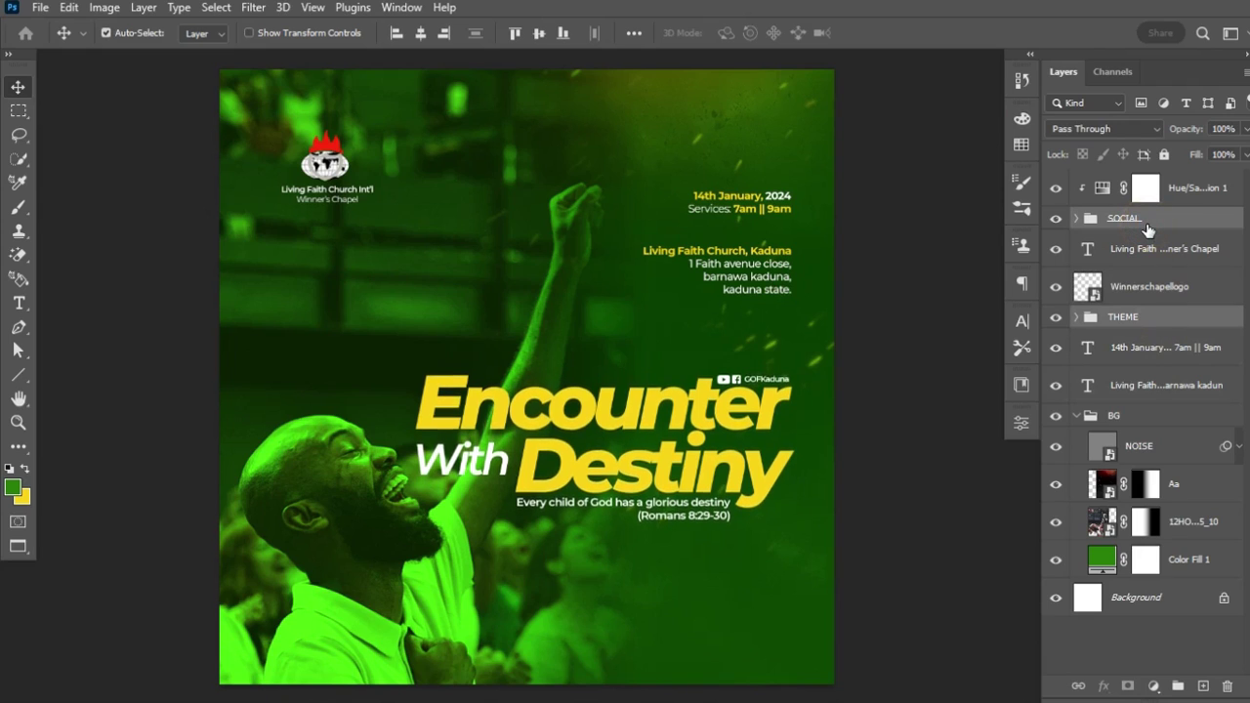
key(Up)
key(Up)
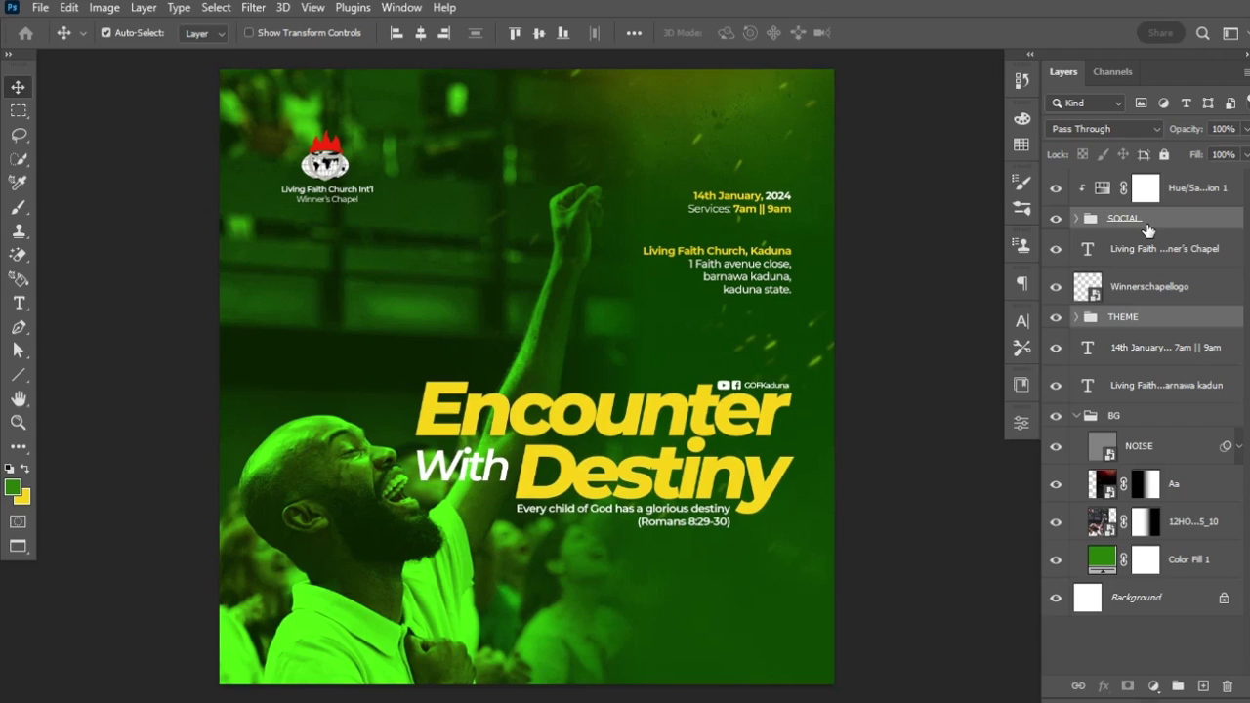
- Check the layout against the guides, hide them again, and scale the church logo down slightly above its caption
key(ctrl+semicolon)
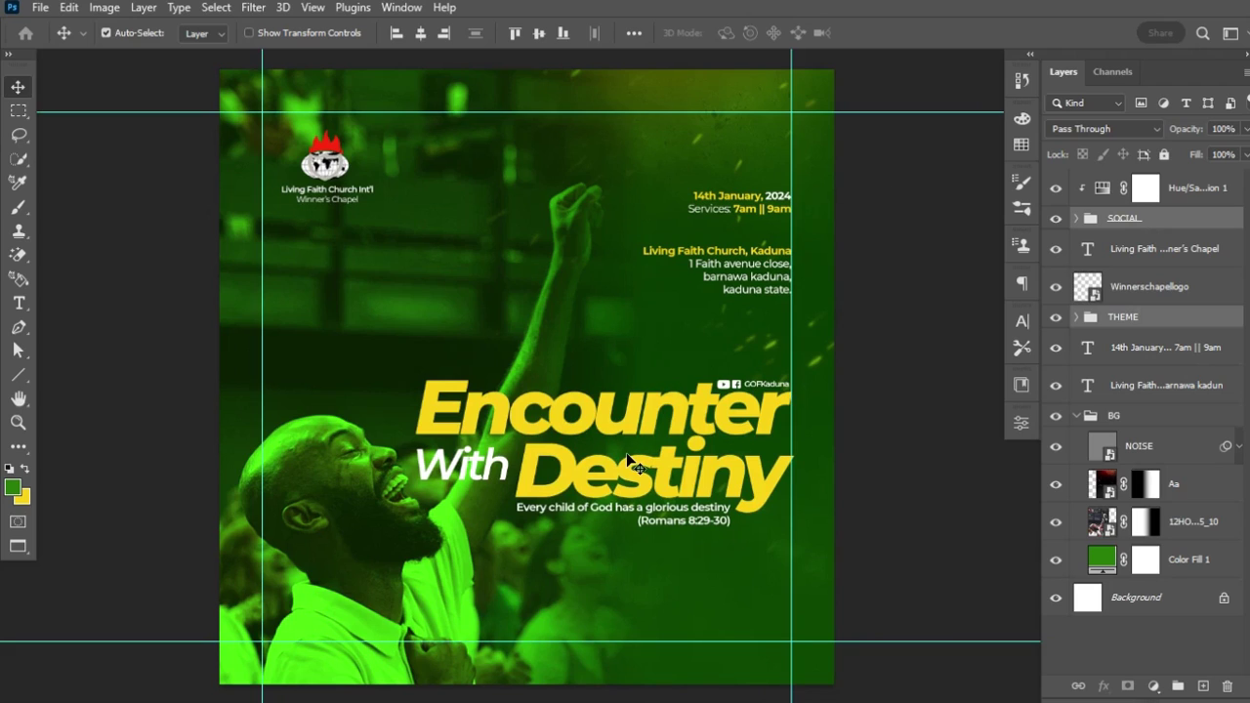
key(ctrl+semicolon)
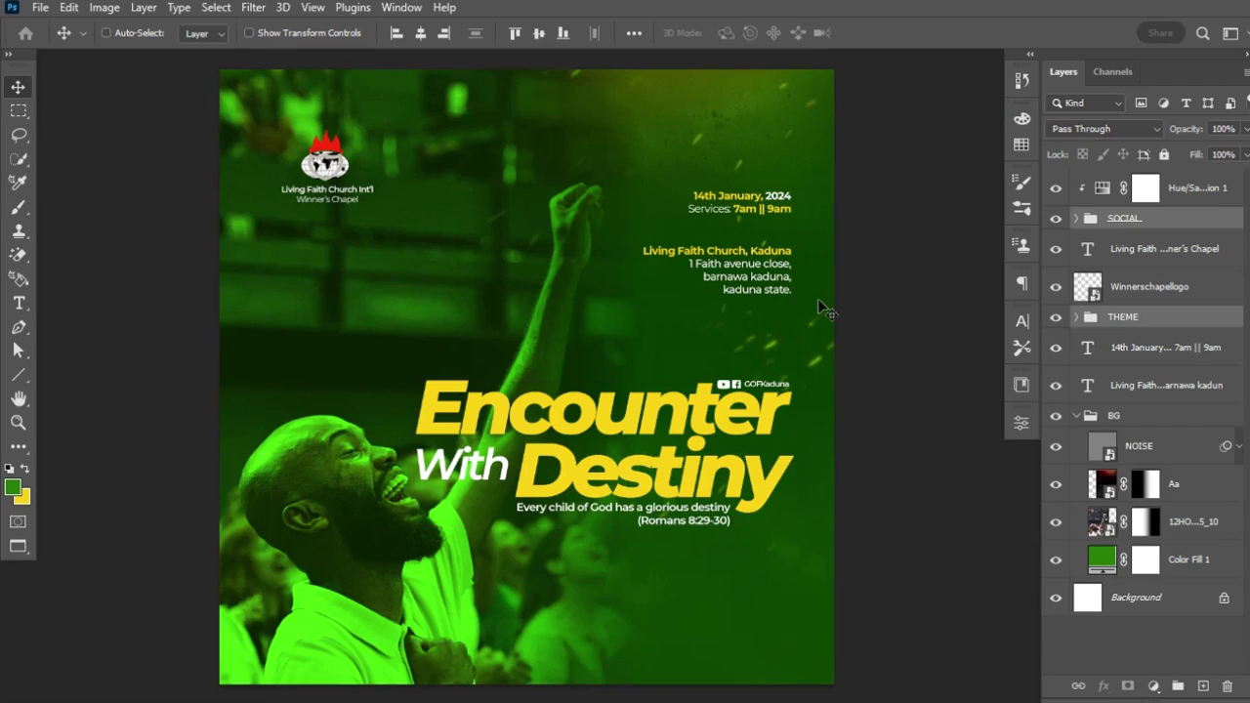
key(ctrl)
click(324, 159)
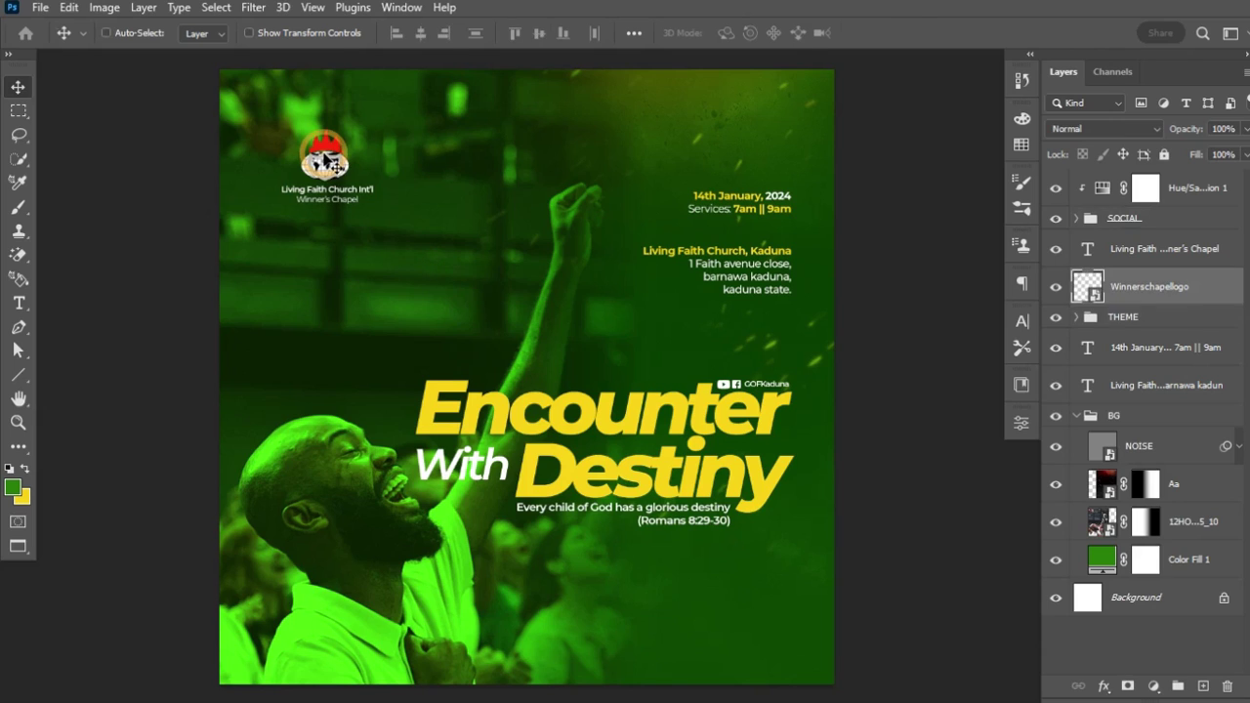
key(ctrl+t)
drag(347, 180, 345, 180)
key(Return)
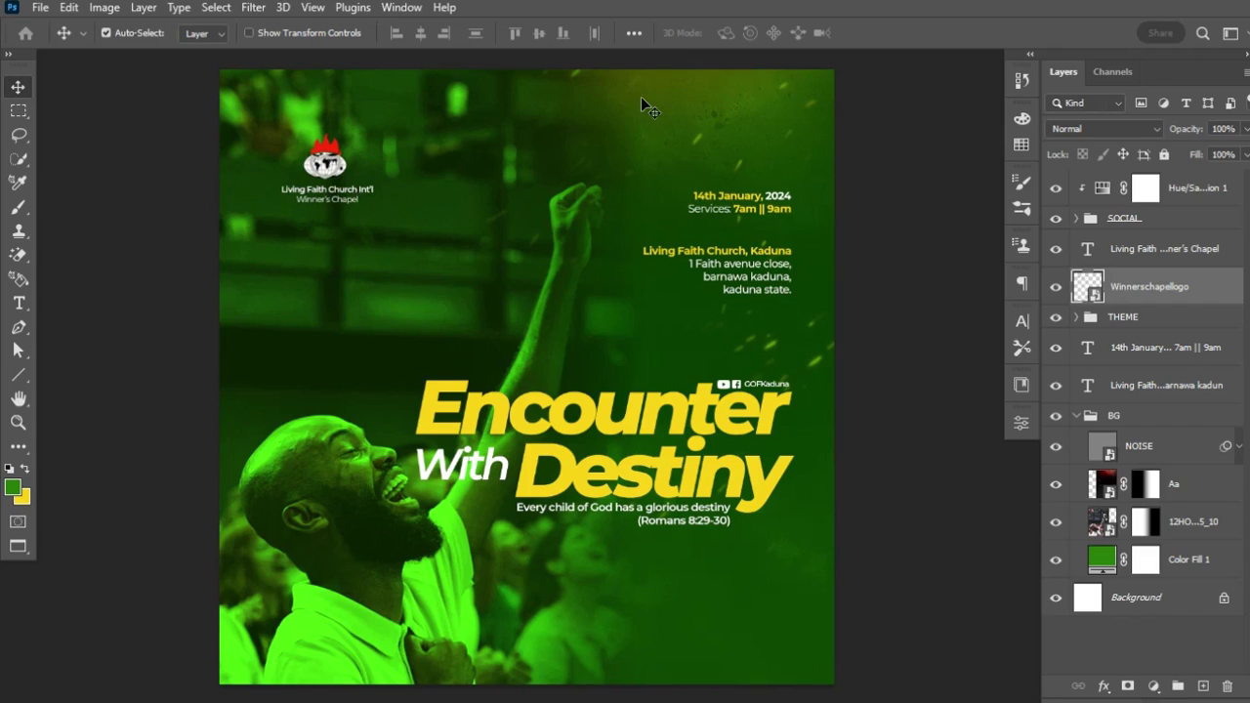
- Add a Color Lookup adjustment layer above the Hue/Saturation layer at the top of the layer stack
click(1188, 191)
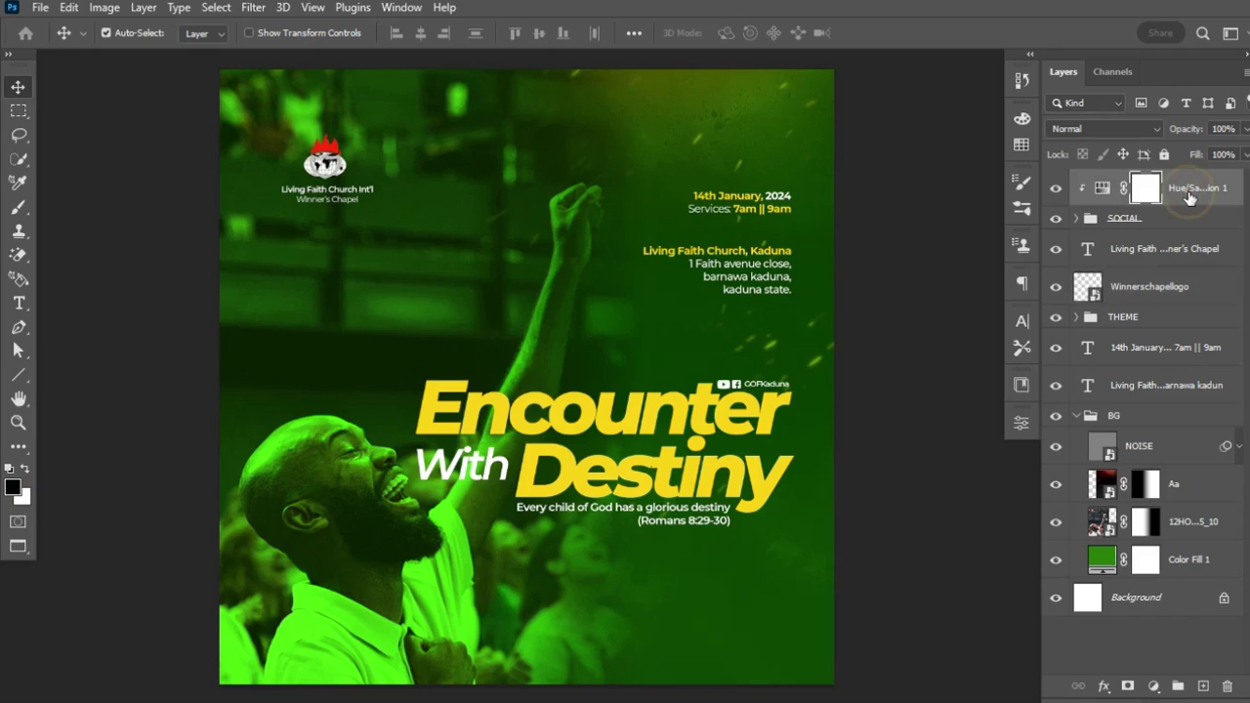
click(1103, 192)
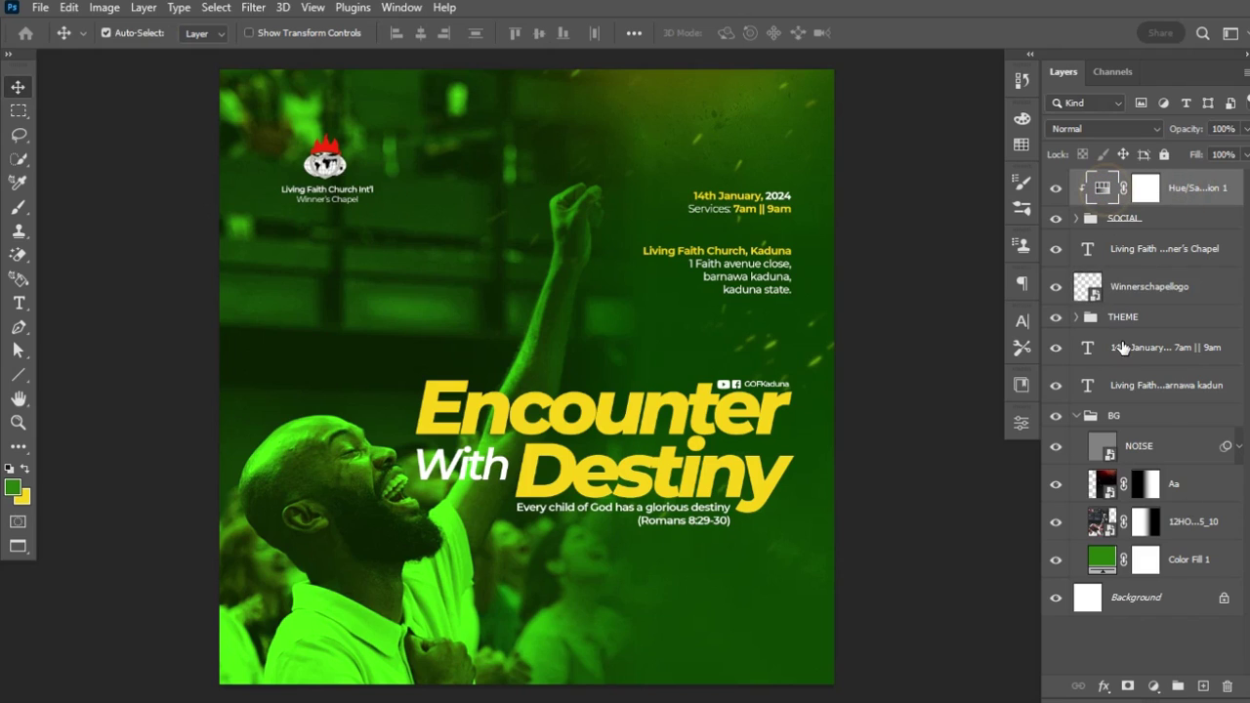
click(1153, 686)
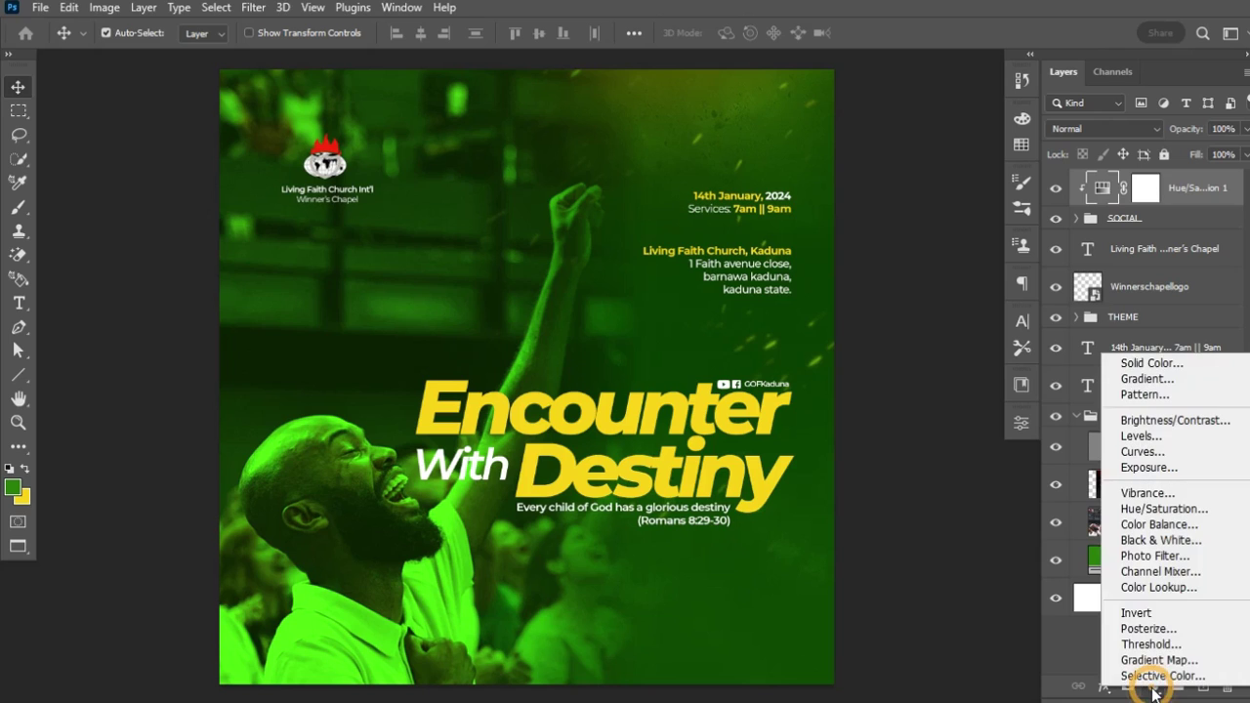
click(1147, 590)
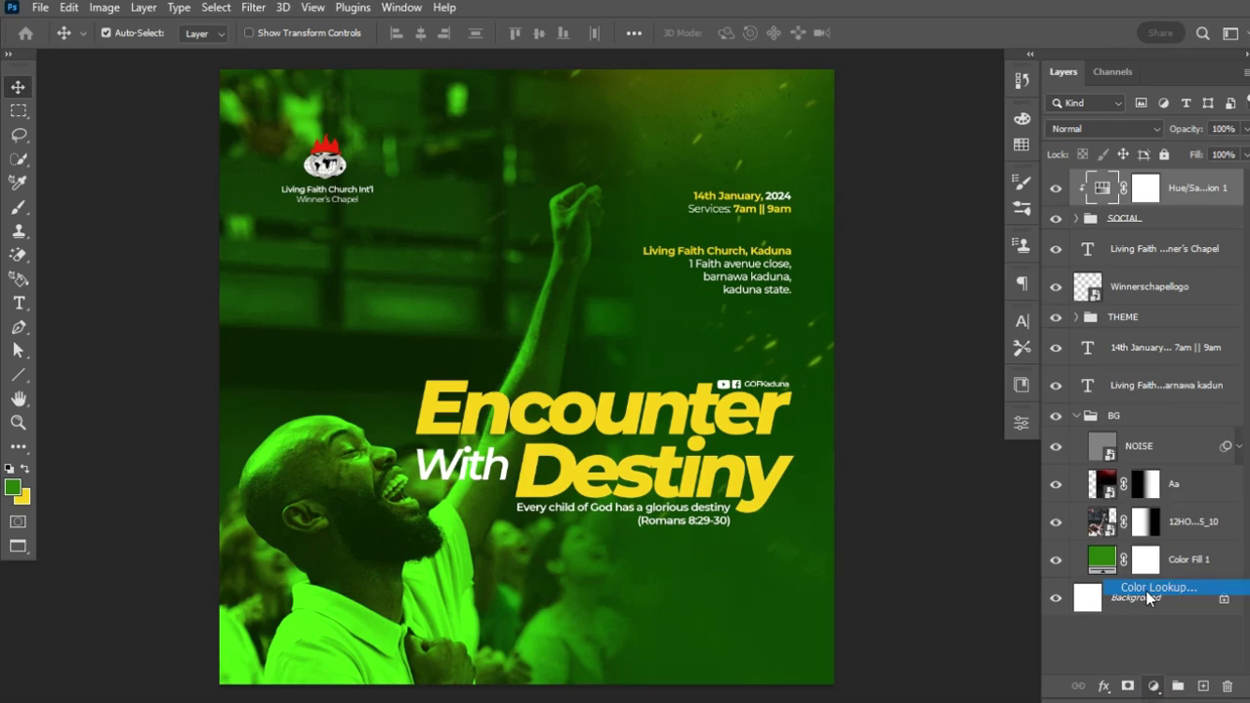
- Try successive 3DLUT presets such as 3Strip.look and DropBlues.3DL on the Color Lookup layer, and compare the flyer with and without the layer
click(935, 470)
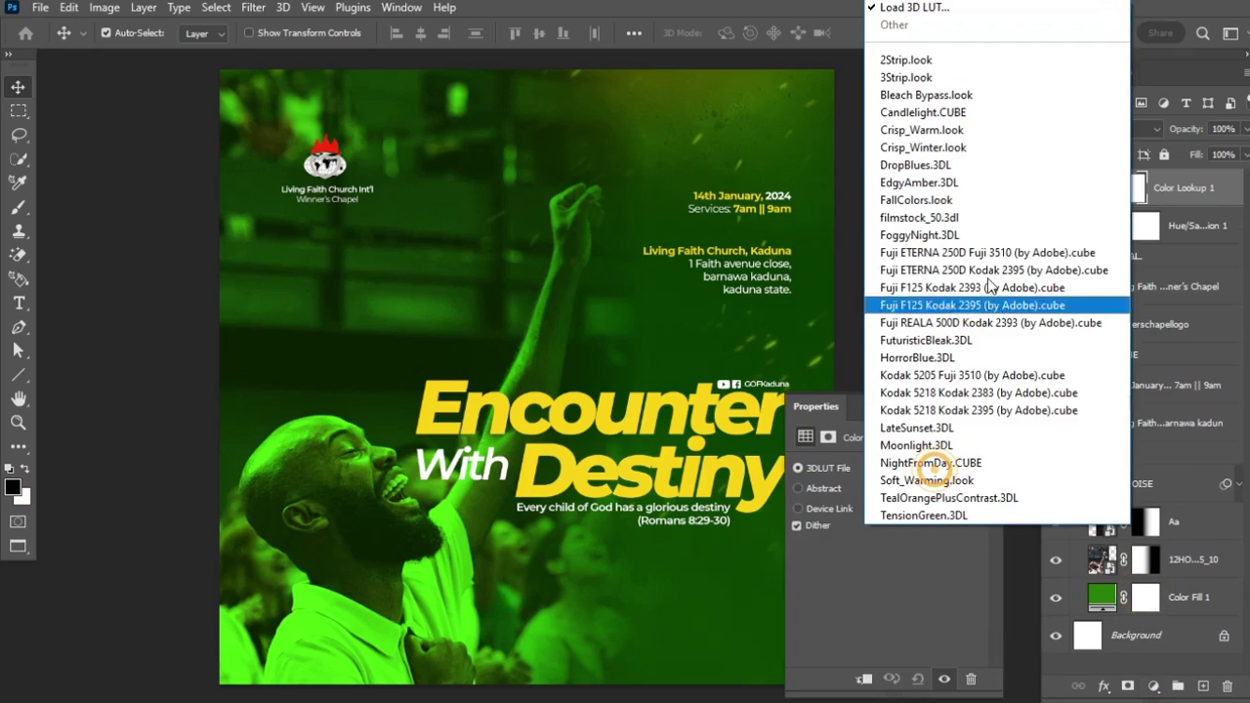
click(982, 63)
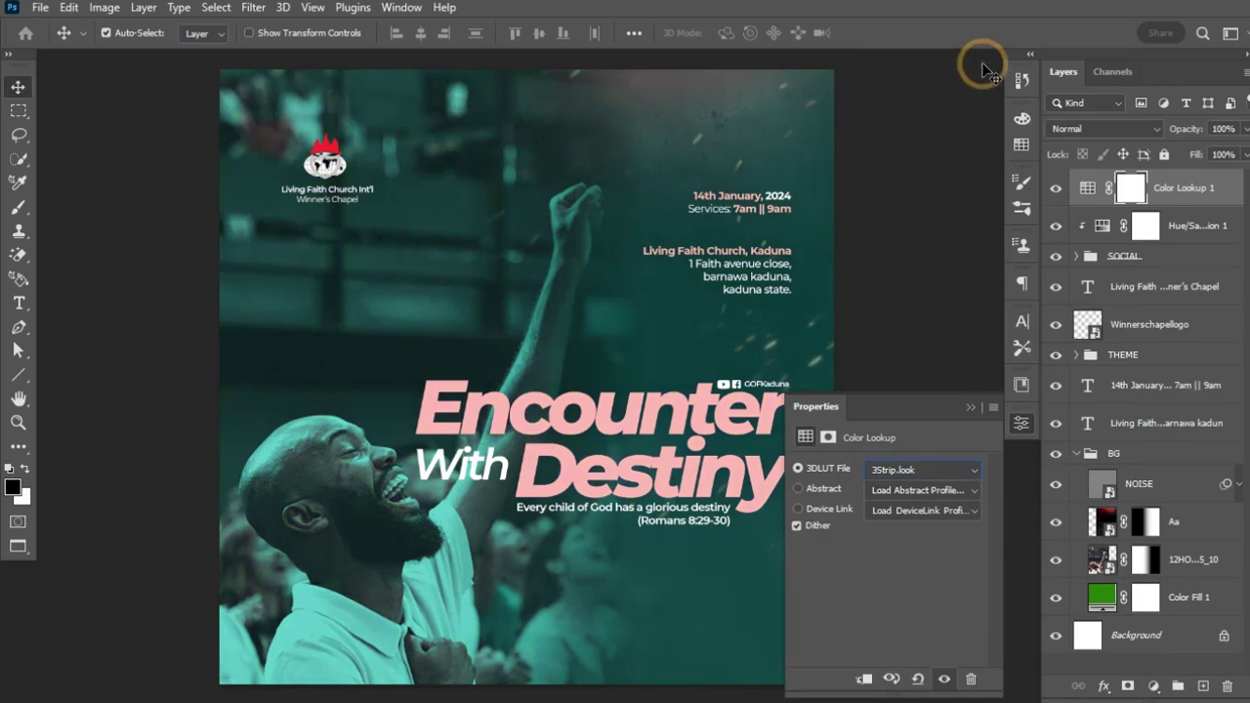
key(Down)
key(Down)
key(Down)
key(Down)
key(Down)
key(Down)
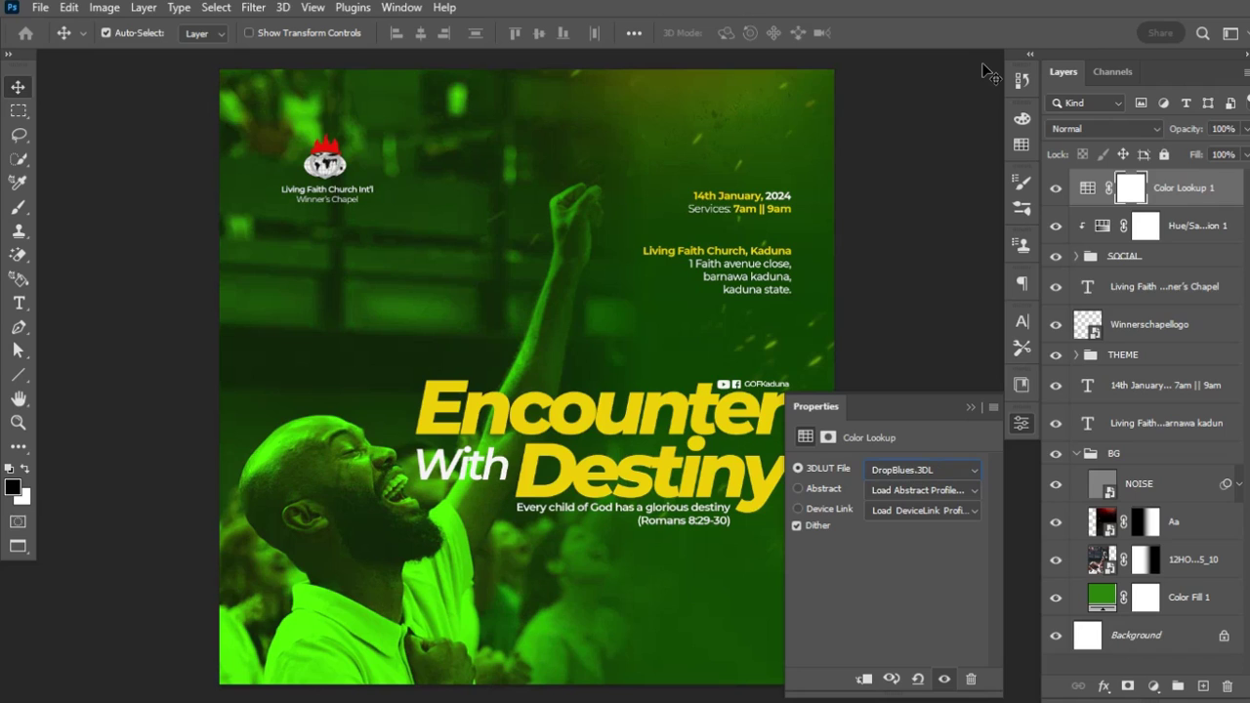
click(1055, 187)
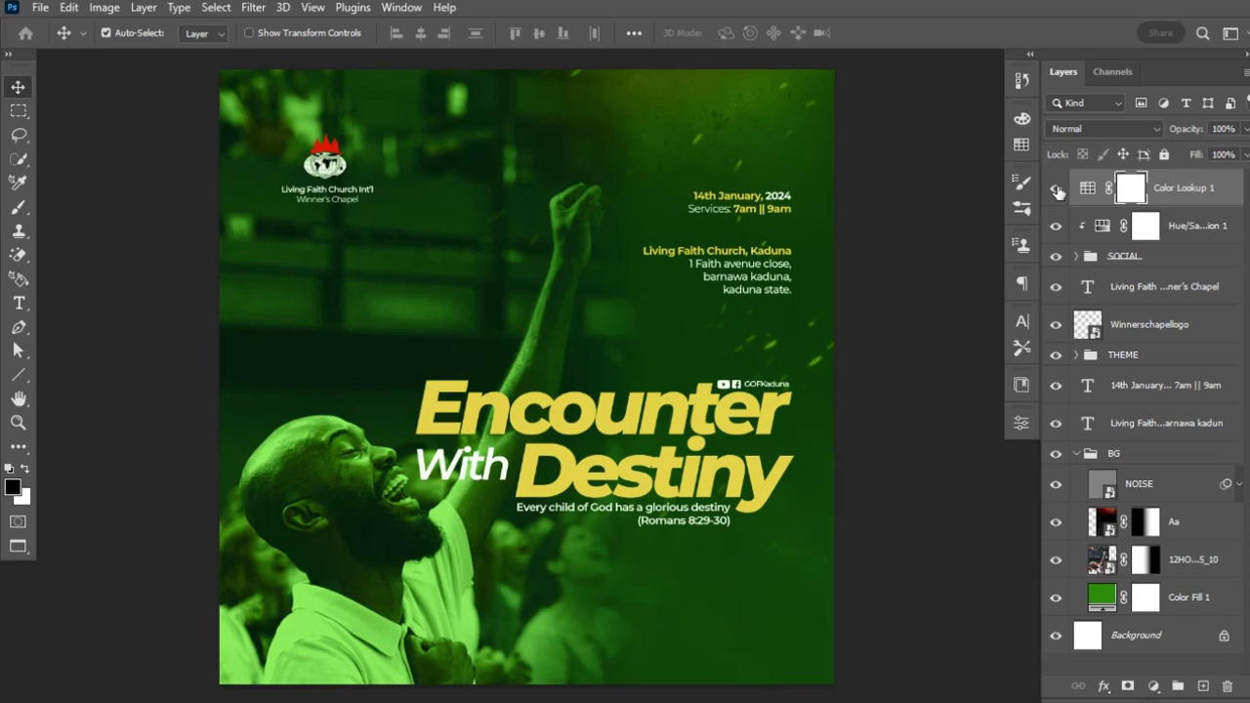
click(1057, 190)
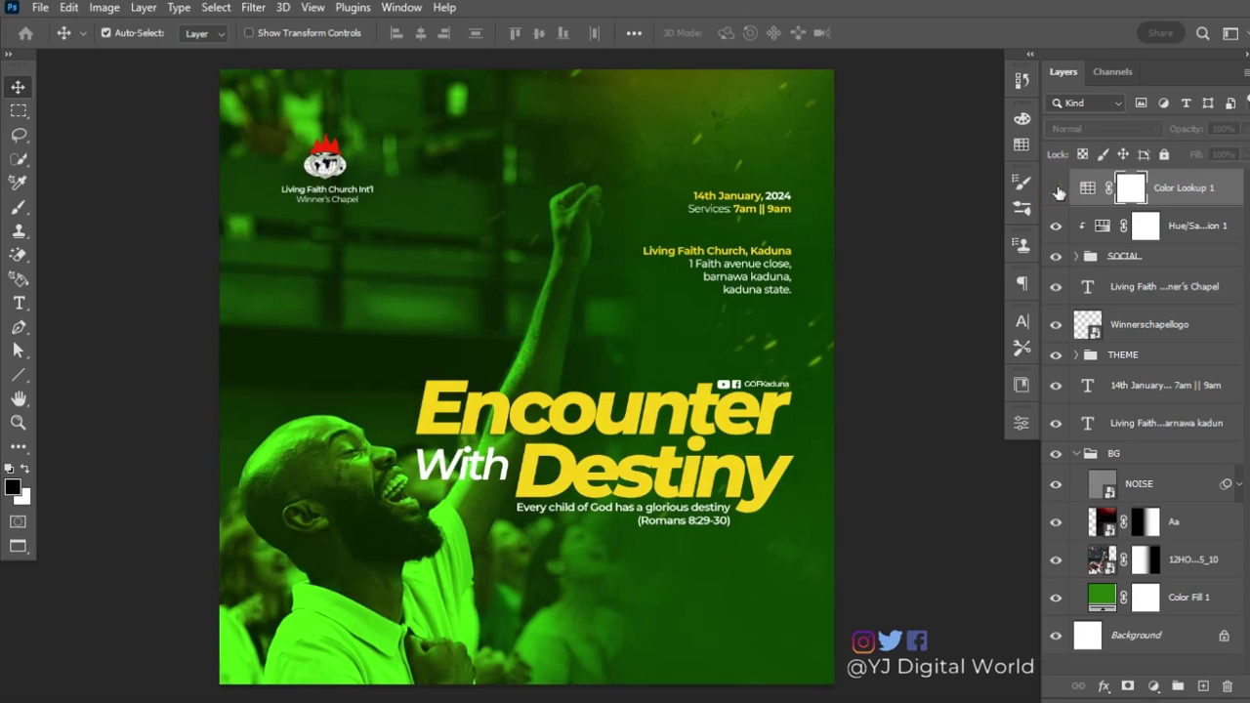